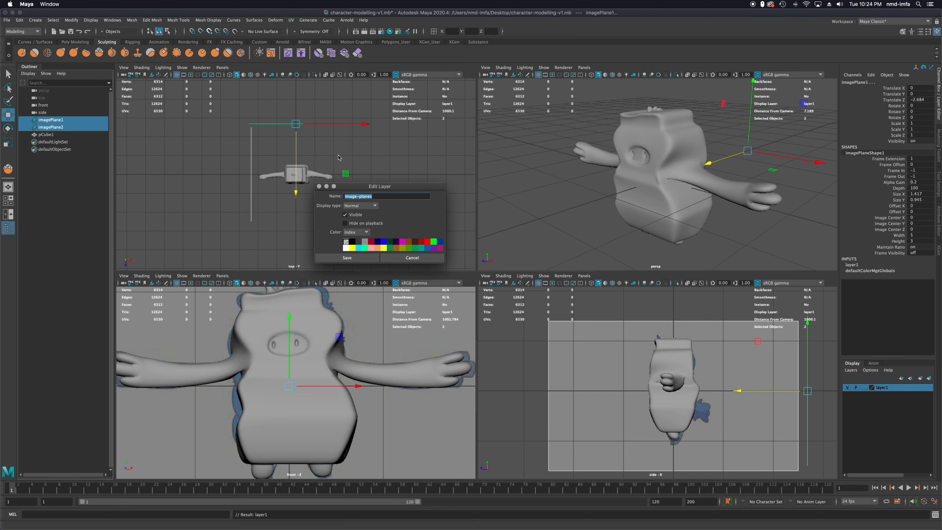
Rename the display layer that holds the image planes to ip
{"action": "type", "text": "ip"}
{"action": "left_click", "coordinate": [347, 257]}
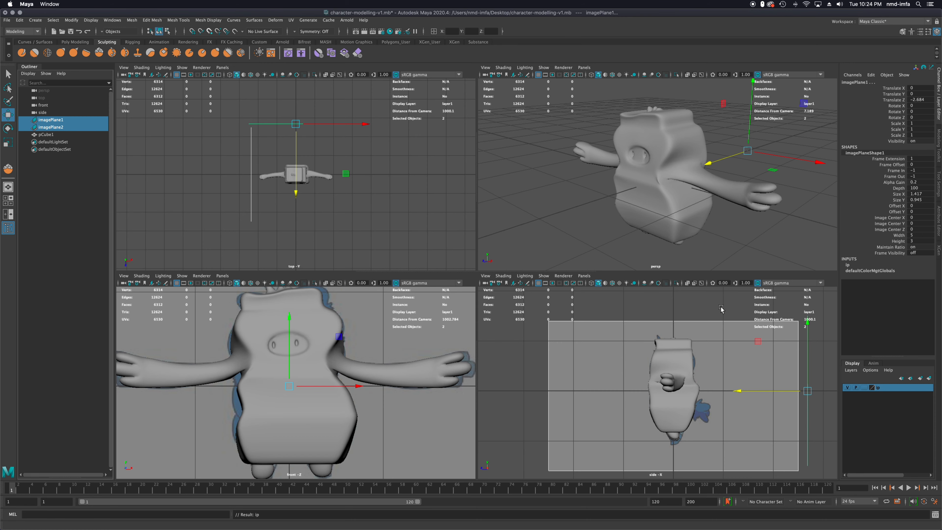
Toggle the ip layer's visibility off and on to check how it controls the two reference image planes
{"action": "left_click", "coordinate": [847, 387]}
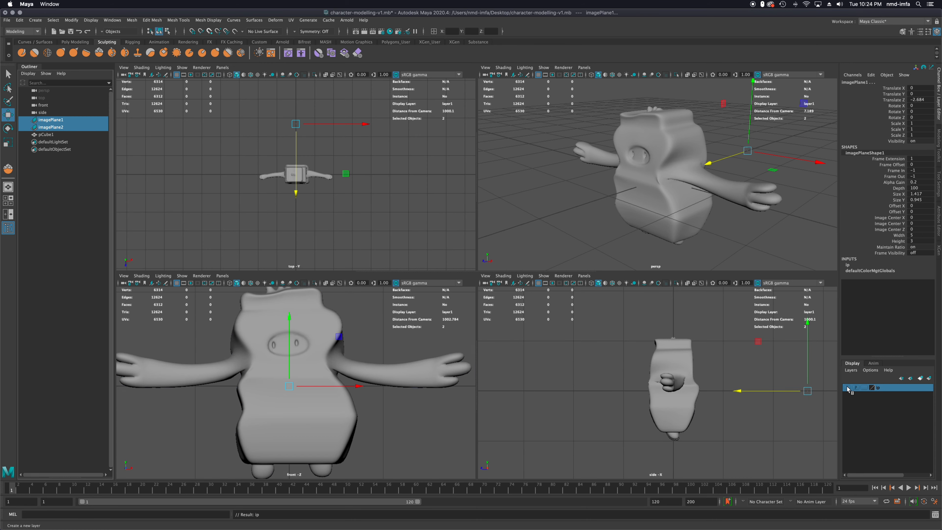
{"action": "left_click", "coordinate": [847, 388]}
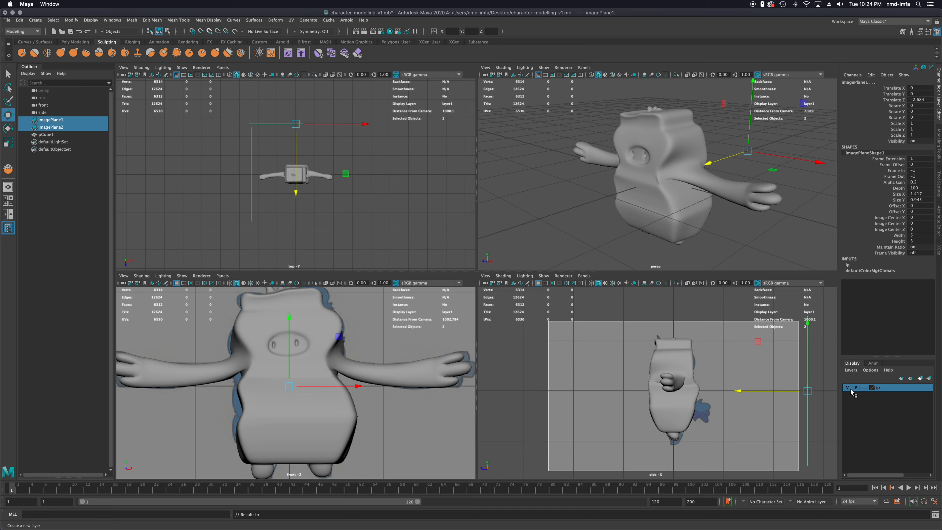
{"action": "left_click", "coordinate": [848, 388]}
{"action": "left_click", "coordinate": [849, 388]}
{"action": "left_click", "coordinate": [849, 387]}
{"action": "left_click", "coordinate": [849, 388]}
{"action": "left_click", "coordinate": [40, 170]}
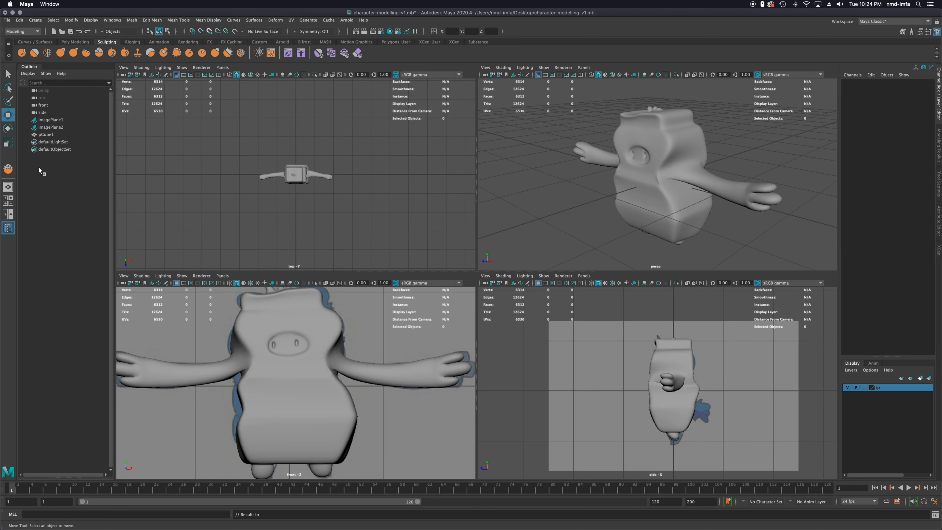
{"action": "left_click", "coordinate": [51, 121]}
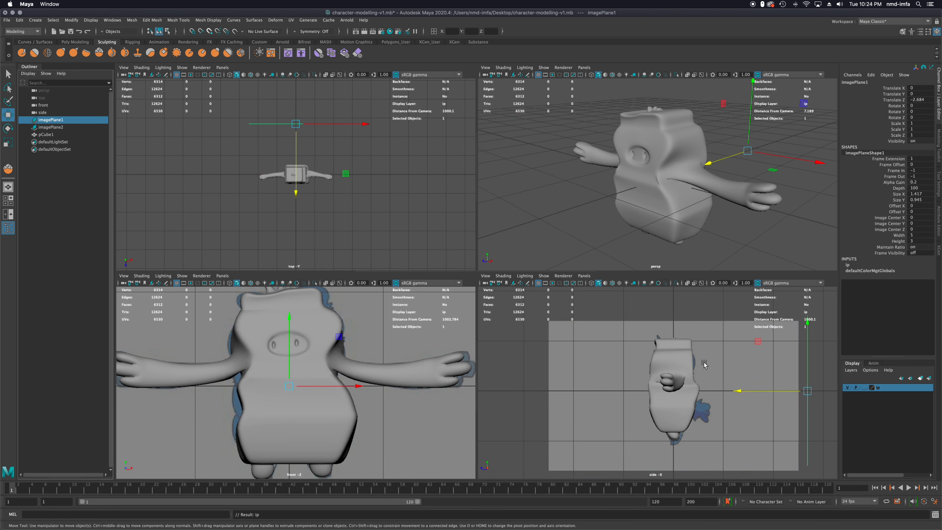
{"action": "left_click", "coordinate": [848, 388]}
{"action": "left_click", "coordinate": [848, 388]}
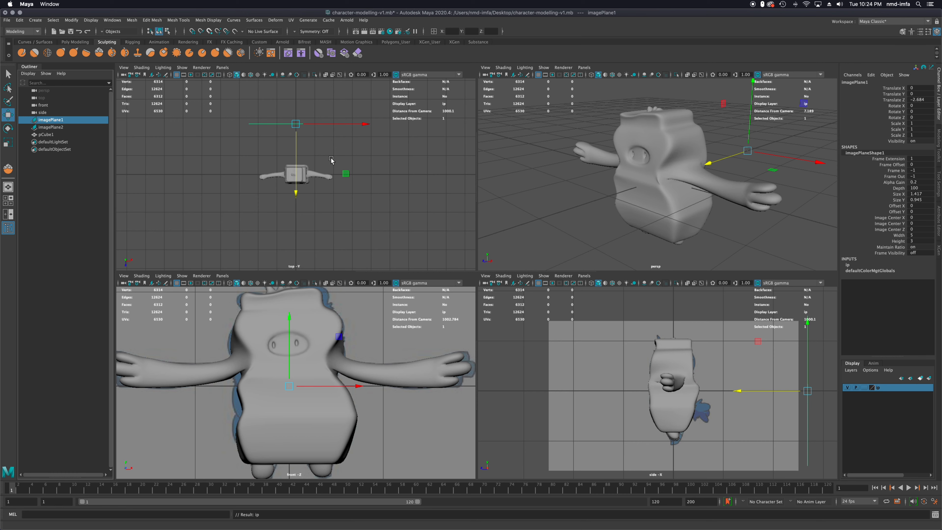
Select the character mesh pCube1 in the perspective view
{"action": "scroll", "coordinate": [281, 386], "scroll_direction": "up", "scroll_amount": 2}
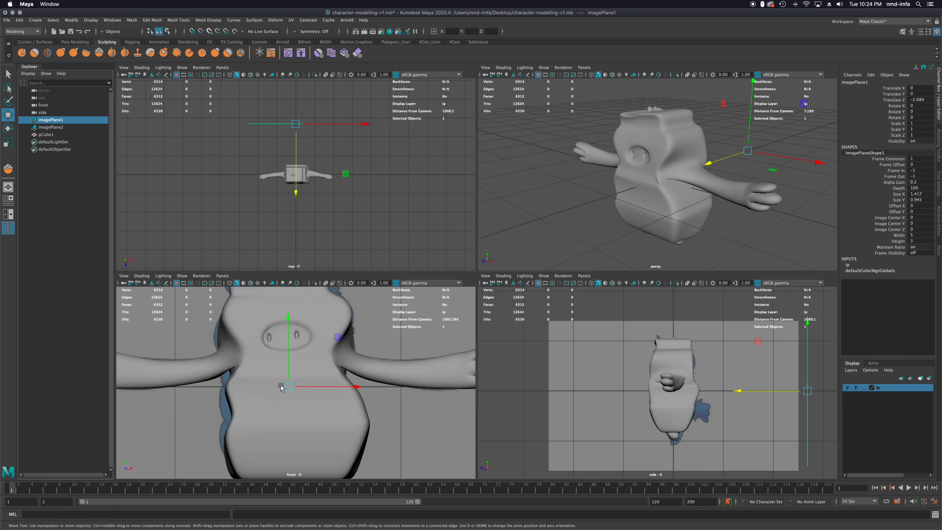
{"action": "scroll", "coordinate": [281, 387], "scroll_direction": "up", "scroll_amount": 1}
{"action": "left_click", "coordinate": [296, 389]}
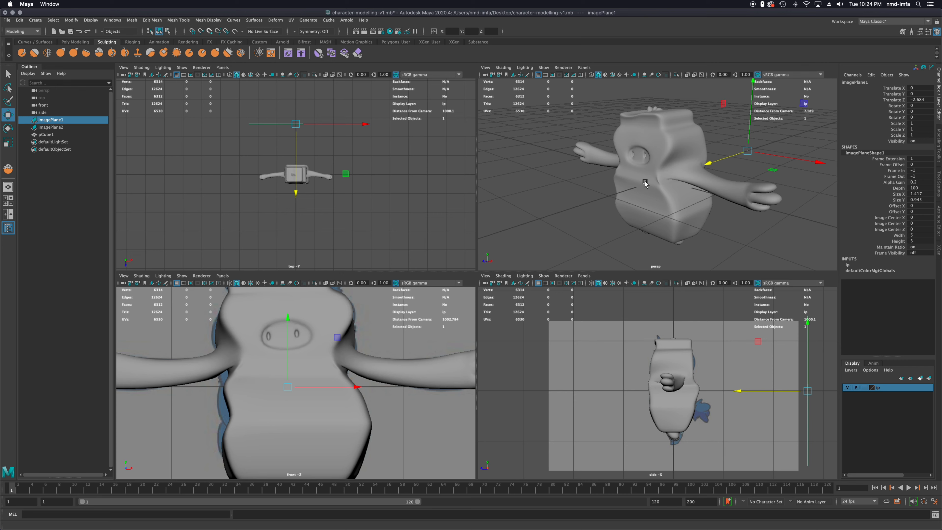
{"action": "scroll", "coordinate": [661, 167], "scroll_direction": "up", "scroll_amount": 5}
{"action": "left_click_drag", "start_coordinate": [662, 167], "coordinate": [669, 200], "text": "alt"}
{"action": "left_click", "coordinate": [669, 200]}
{"action": "left_click_drag", "start_coordinate": [723, 226], "coordinate": [685, 229], "text": "alt"}
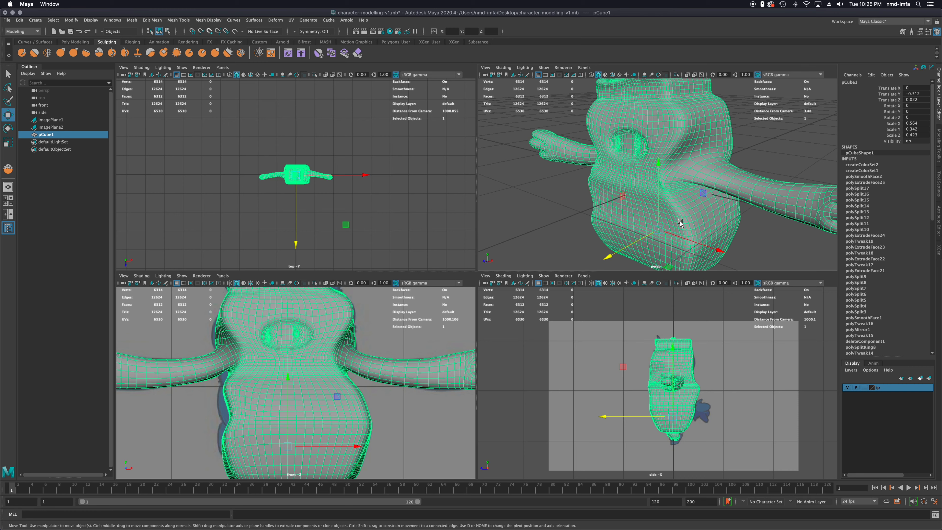
{"action": "scroll", "coordinate": [698, 190], "scroll_direction": "up", "scroll_amount": 3}
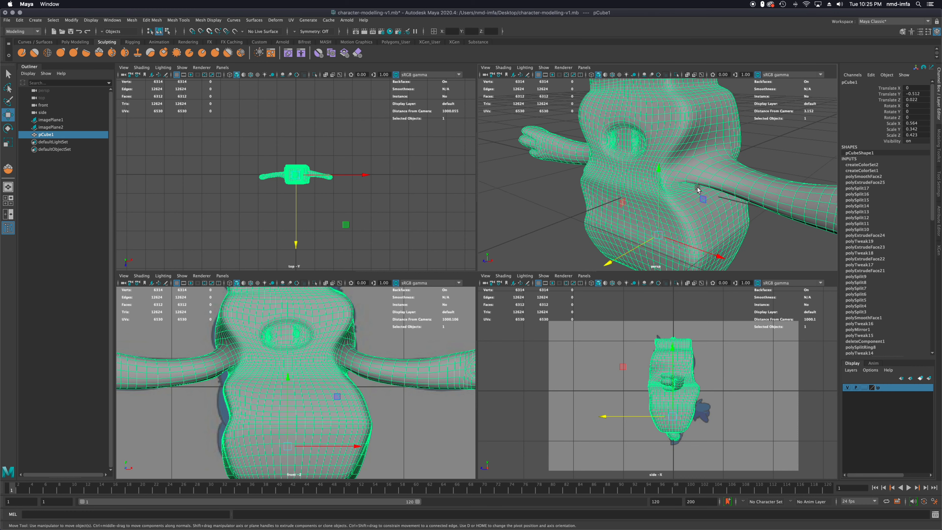
Enable Soft Select in the Select Tool settings
{"action": "left_click", "coordinate": [7, 74]}
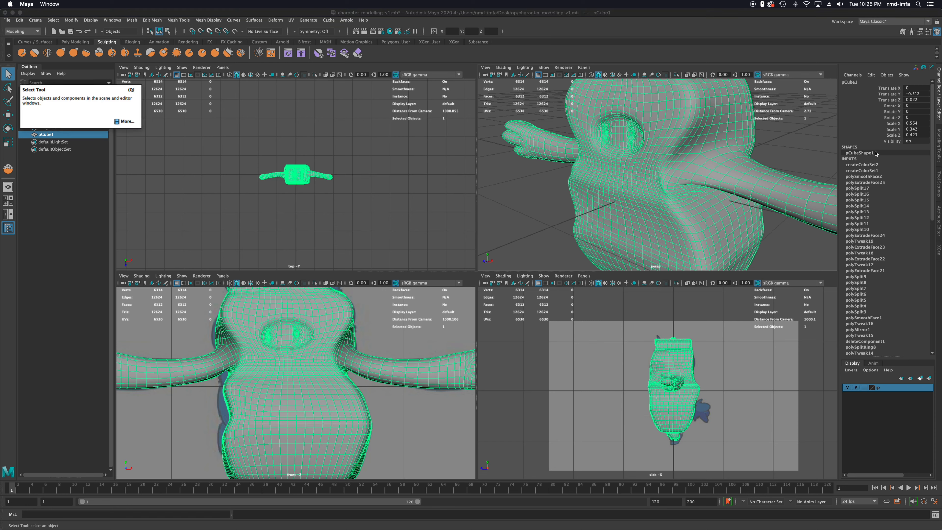
{"action": "left_click", "coordinate": [938, 180]}
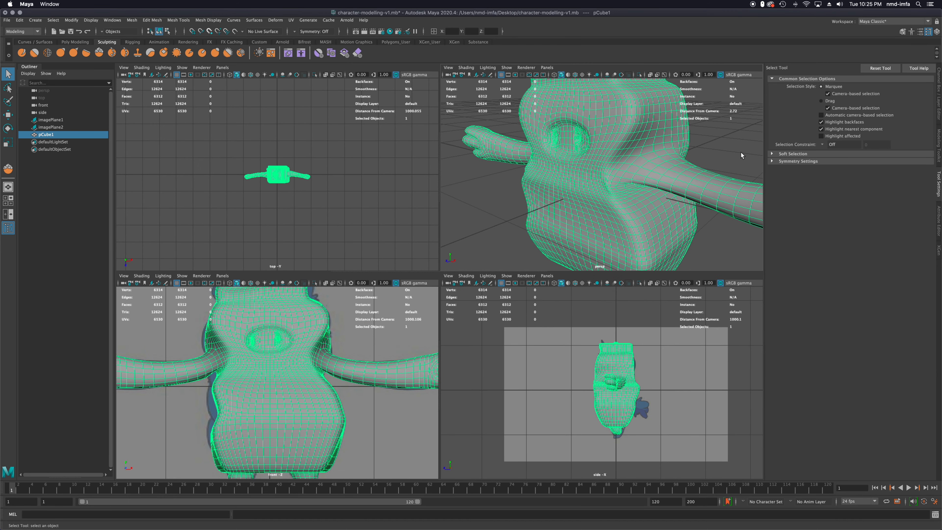
{"action": "left_click", "coordinate": [771, 154]}
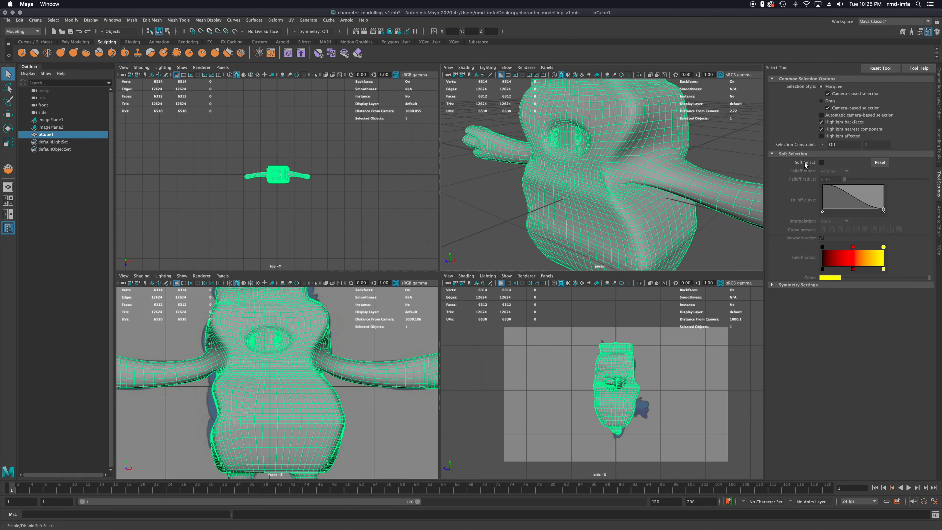
{"action": "left_click", "coordinate": [821, 162]}
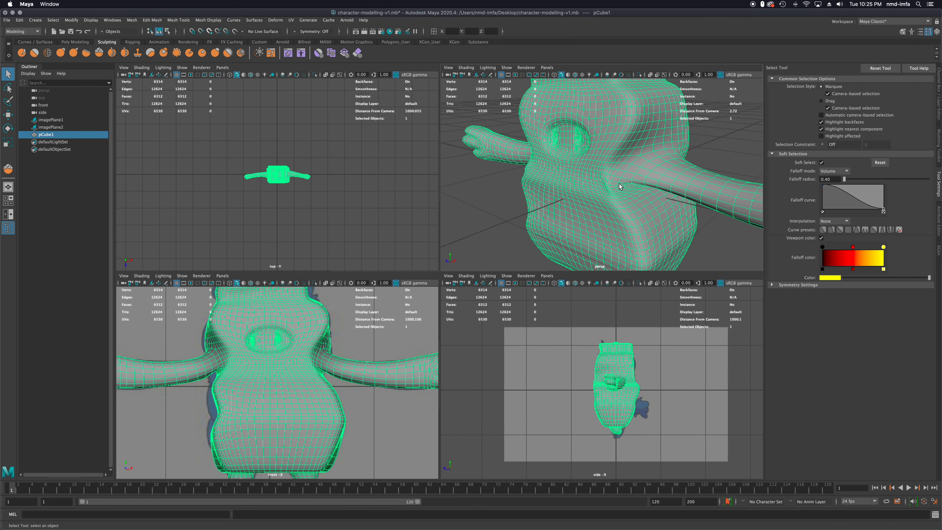
Switch the mesh to vertex mode, set the soft-selection falloff radius to 0.30 and select a vertex where the arm meets the torso
{"action": "right_click_drag", "start_coordinate": [598, 202], "coordinate": [571, 203]}
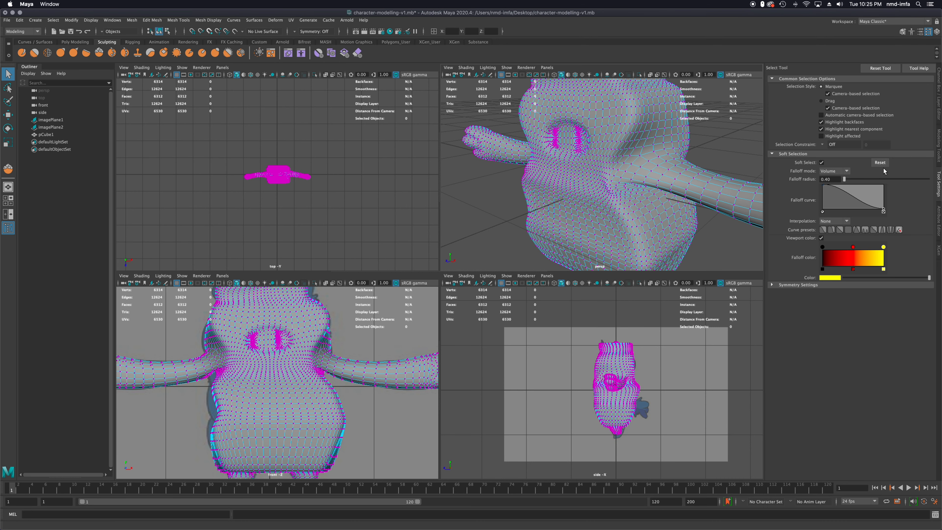
{"action": "double_click", "coordinate": [834, 179]}
{"action": "left_click", "coordinate": [627, 183]}
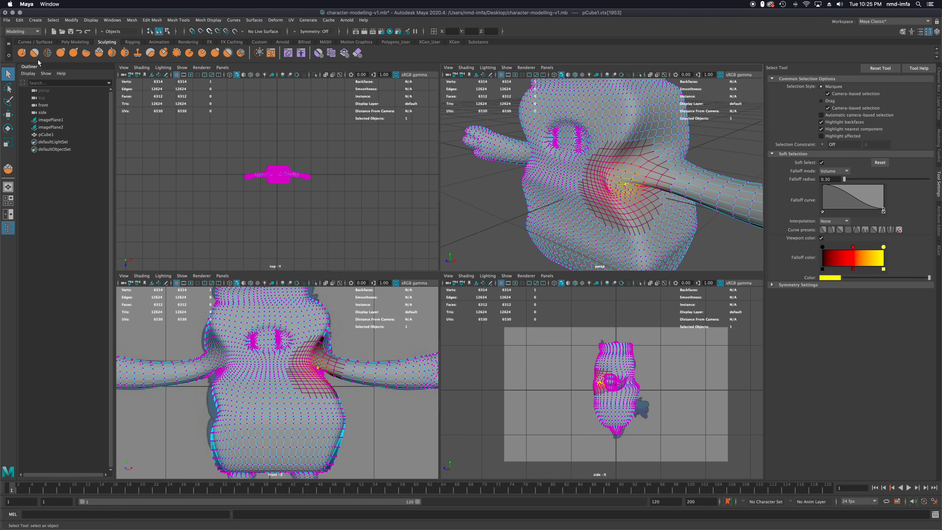
Activate the Quad Draw tool on the mesh, try tweaking the points near the character's left armpit and undo the tweak
{"action": "left_click", "coordinate": [179, 20]}
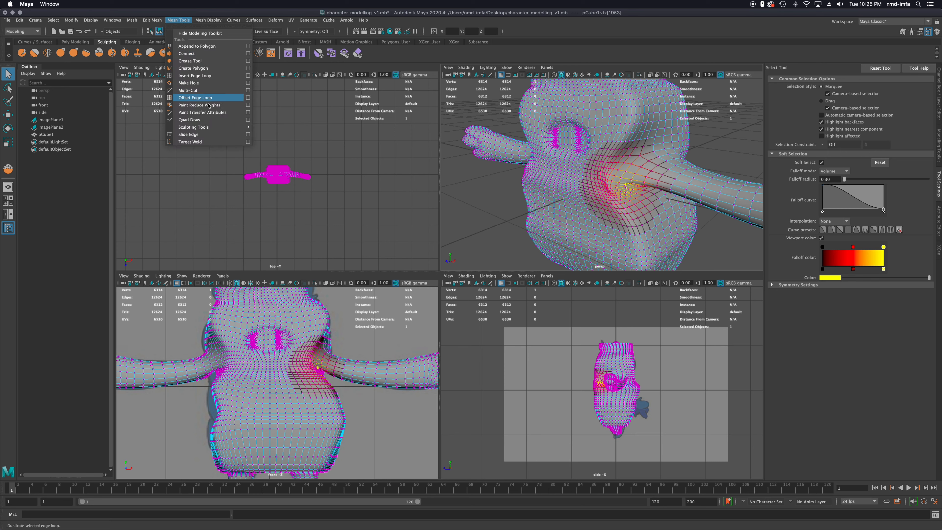
{"action": "left_click", "coordinate": [243, 121]}
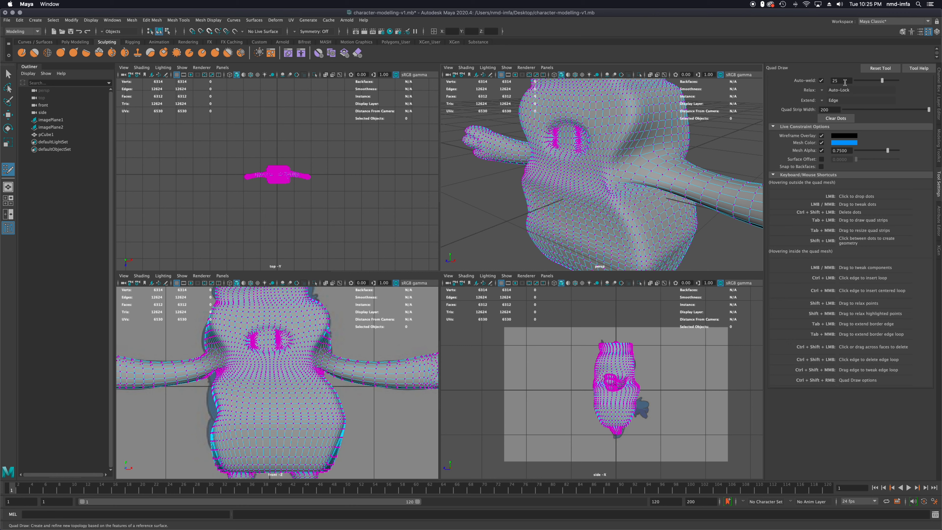
{"action": "right_click_drag", "start_coordinate": [630, 201], "coordinate": [631, 178], "text": "alt"}
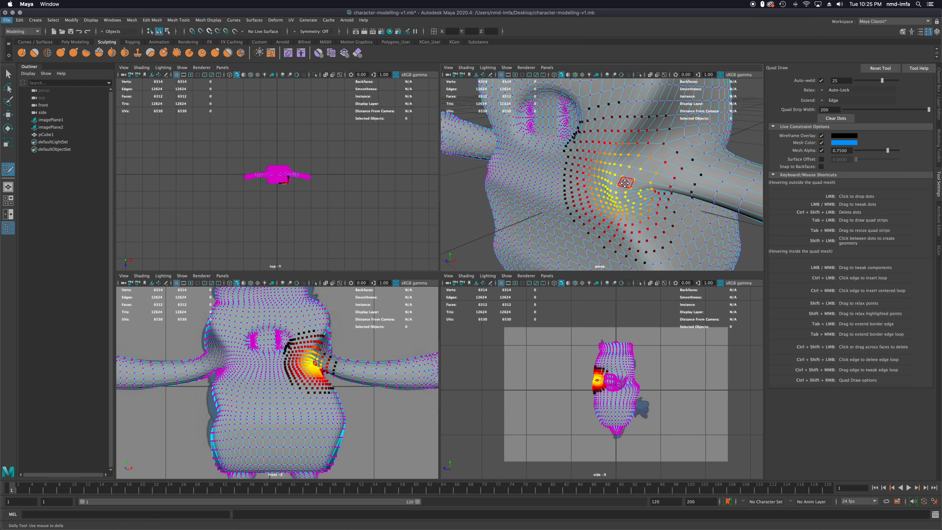
{"action": "mouse_move", "coordinate": [626, 182]}
{"action": "left_mouse_down"}
{"action": "mouse_move", "coordinate": [649, 181]}
{"action": "mouse_move", "coordinate": [631, 194]}
{"action": "mouse_move", "coordinate": [637, 202]}
{"action": "mouse_move", "coordinate": [639, 189]}
{"action": "left_mouse_up"}
{"action": "key", "text": "ctrl+z"}
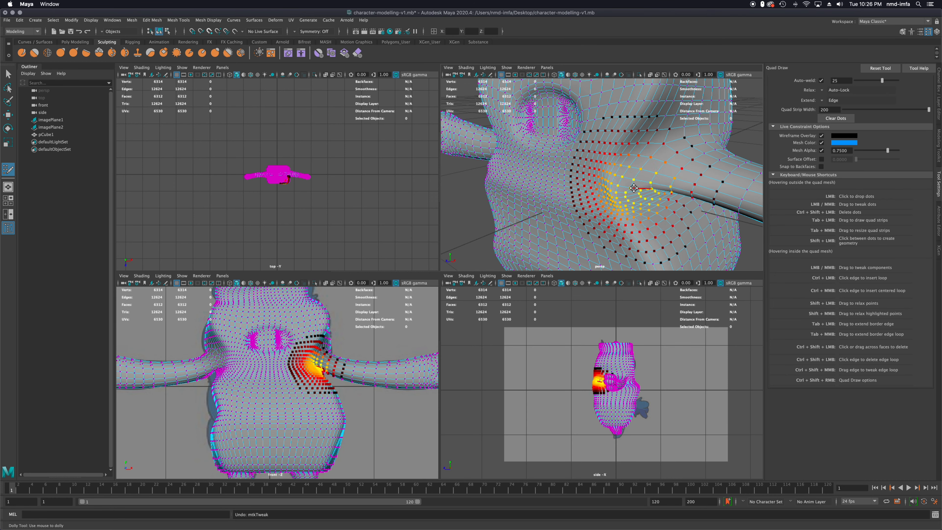
Relax the mesh points on the front of the torso around the base of the character's left arm
{"action": "mouse_move", "coordinate": [625, 180]}
{"action": "left_mouse_down", "text": "shift"}
{"action": "mouse_move", "coordinate": [630, 169]}
{"action": "mouse_move", "coordinate": [616, 189]}
{"action": "mouse_move", "coordinate": [628, 188]}
{"action": "left_mouse_up", "text": "shift"}
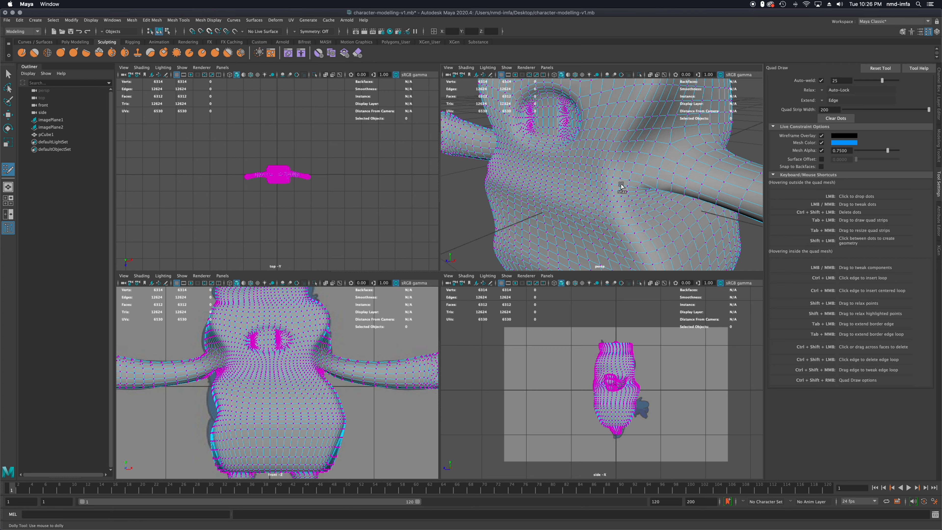
{"action": "mouse_move", "coordinate": [619, 186]}
{"action": "left_mouse_down", "text": "shift"}
{"action": "mouse_move", "coordinate": [627, 193]}
{"action": "mouse_move", "coordinate": [645, 182]}
{"action": "mouse_move", "coordinate": [650, 156]}
{"action": "mouse_move", "coordinate": [594, 160]}
{"action": "left_mouse_up", "text": "shift"}
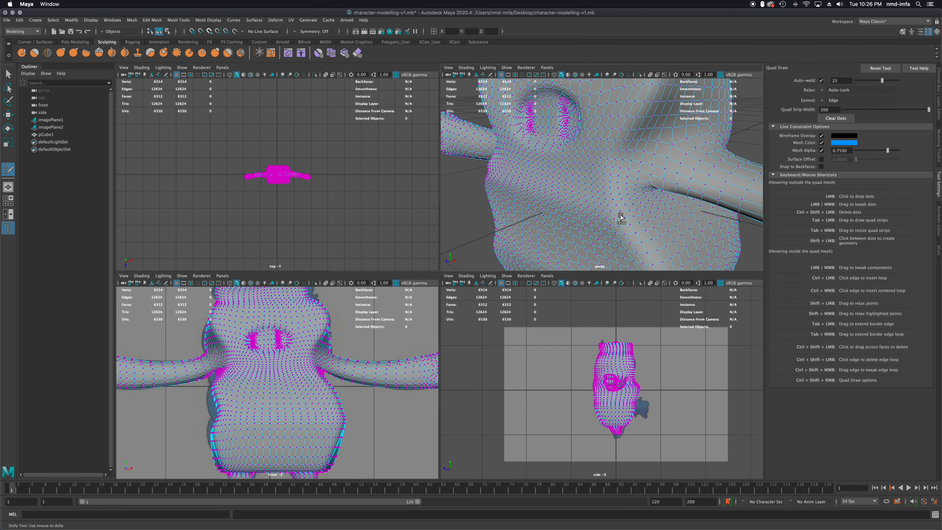
{"action": "scroll", "coordinate": [659, 195], "scroll_direction": "up", "scroll_amount": 5}
{"action": "scroll", "coordinate": [660, 196], "scroll_direction": "down", "scroll_amount": 5}
{"action": "left_click_drag", "start_coordinate": [660, 197], "coordinate": [570, 176], "text": "alt"}
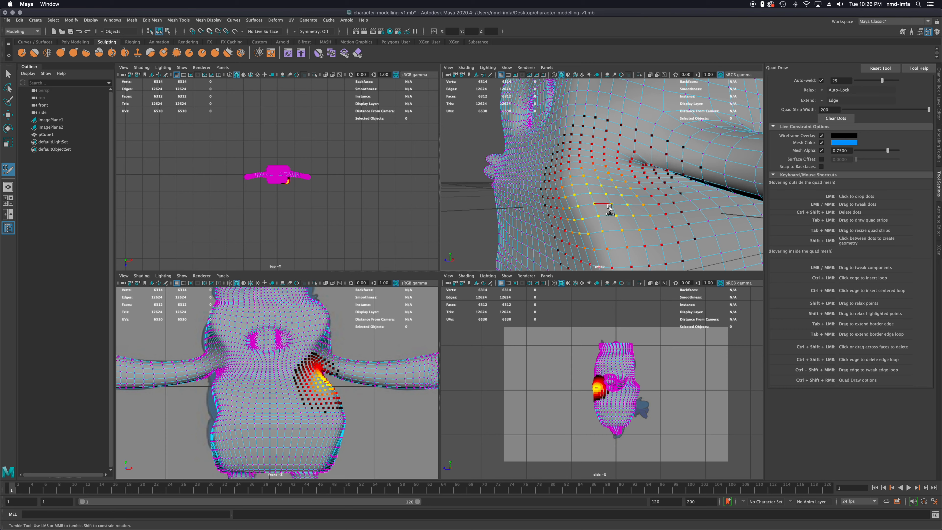
{"action": "scroll", "coordinate": [655, 206], "scroll_direction": "down", "scroll_amount": 5}
{"action": "scroll", "coordinate": [635, 181], "scroll_direction": "up", "scroll_amount": 8}
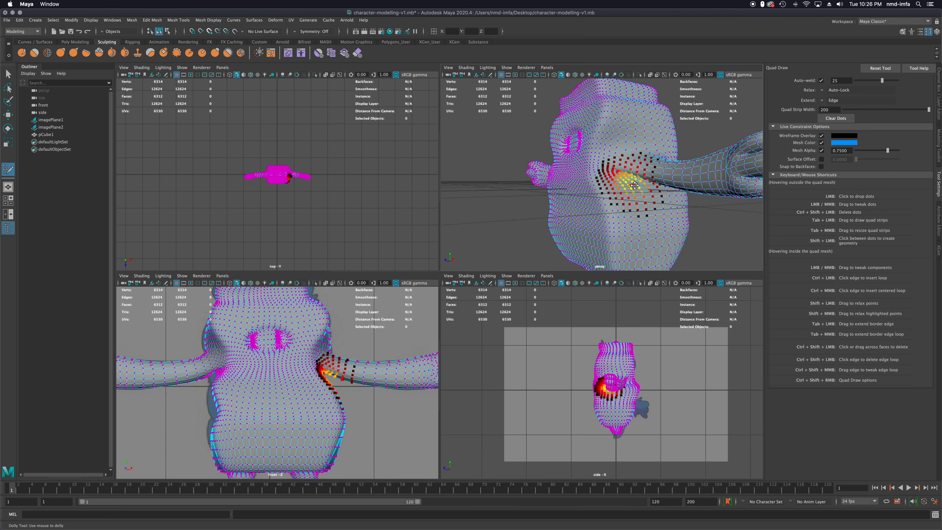
{"action": "mouse_move", "coordinate": [636, 183]}
{"action": "left_mouse_down", "text": "alt"}
{"action": "mouse_move", "coordinate": [660, 195]}
{"action": "mouse_move", "coordinate": [631, 165]}
{"action": "mouse_move", "coordinate": [633, 191]}
{"action": "mouse_move", "coordinate": [589, 194]}
{"action": "mouse_move", "coordinate": [542, 160]}
{"action": "mouse_move", "coordinate": [513, 156]}
{"action": "mouse_move", "coordinate": [595, 136]}
{"action": "mouse_move", "coordinate": [669, 176]}
{"action": "mouse_move", "coordinate": [628, 179]}
{"action": "left_mouse_up", "text": "alt"}
Relax the mesh points on the back of the torso around the base of the left arm
{"action": "mouse_move", "coordinate": [578, 152]}
{"action": "left_mouse_down", "text": "alt"}
{"action": "mouse_move", "coordinate": [556, 158]}
{"action": "mouse_move", "coordinate": [633, 141]}
{"action": "mouse_move", "coordinate": [620, 147]}
{"action": "left_mouse_up", "text": "alt"}
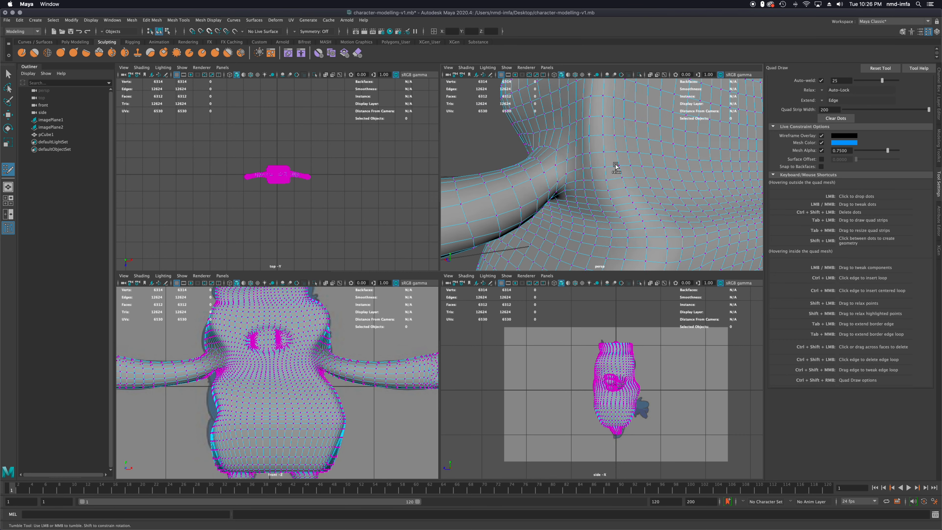
{"action": "mouse_move", "coordinate": [641, 161]}
{"action": "left_mouse_down", "text": "shift"}
{"action": "mouse_move", "coordinate": [562, 139]}
{"action": "mouse_move", "coordinate": [561, 149]}
{"action": "left_mouse_up", "text": "shift"}
{"action": "left_click_drag", "start_coordinate": [561, 150], "coordinate": [658, 166], "text": "alt"}
{"action": "mouse_move", "coordinate": [663, 178]}
{"action": "left_mouse_down", "text": "shift"}
{"action": "mouse_move", "coordinate": [685, 191]}
{"action": "mouse_move", "coordinate": [671, 195]}
{"action": "left_mouse_up", "text": "shift"}
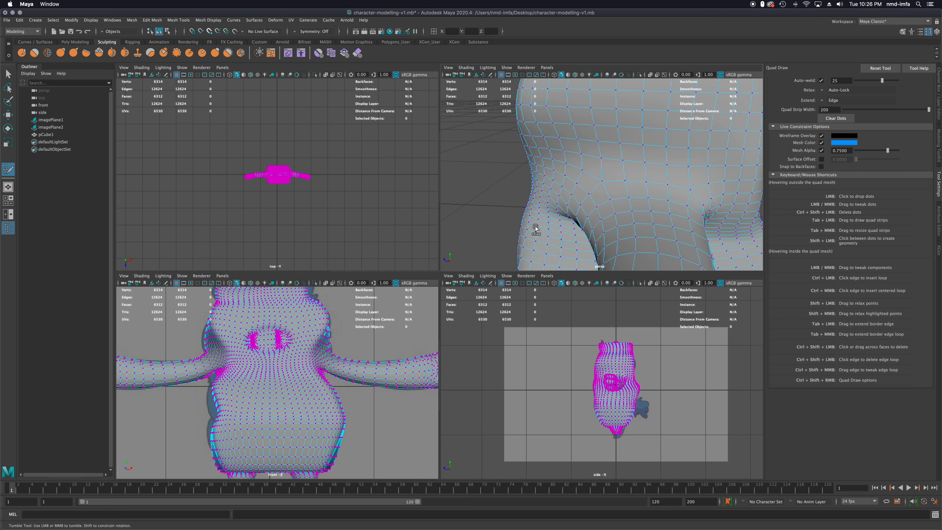
Relax the mesh points where the character's right arm joins the front of the torso
{"action": "left_click_drag", "start_coordinate": [547, 218], "coordinate": [620, 185], "text": "alt"}
{"action": "left_click_drag", "start_coordinate": [573, 212], "coordinate": [645, 200], "text": "alt"}
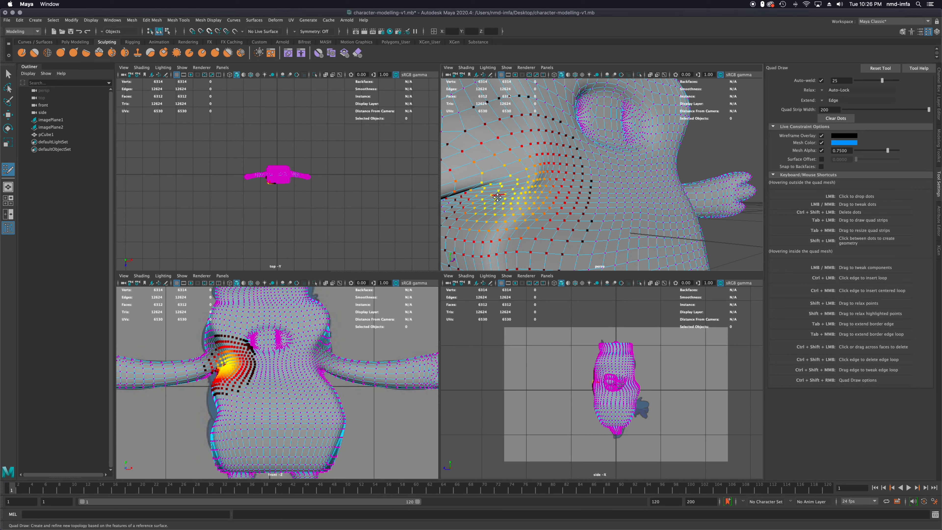
{"action": "mouse_move", "coordinate": [526, 185]}
{"action": "left_mouse_down", "text": "shift"}
{"action": "mouse_move", "coordinate": [544, 186]}
{"action": "mouse_move", "coordinate": [529, 196]}
{"action": "mouse_move", "coordinate": [541, 202]}
{"action": "left_mouse_up", "text": "shift"}
{"action": "middle_click_drag", "start_coordinate": [543, 198], "coordinate": [558, 190], "text": "alt"}
{"action": "left_click_drag", "start_coordinate": [558, 191], "coordinate": [666, 194], "text": "alt"}
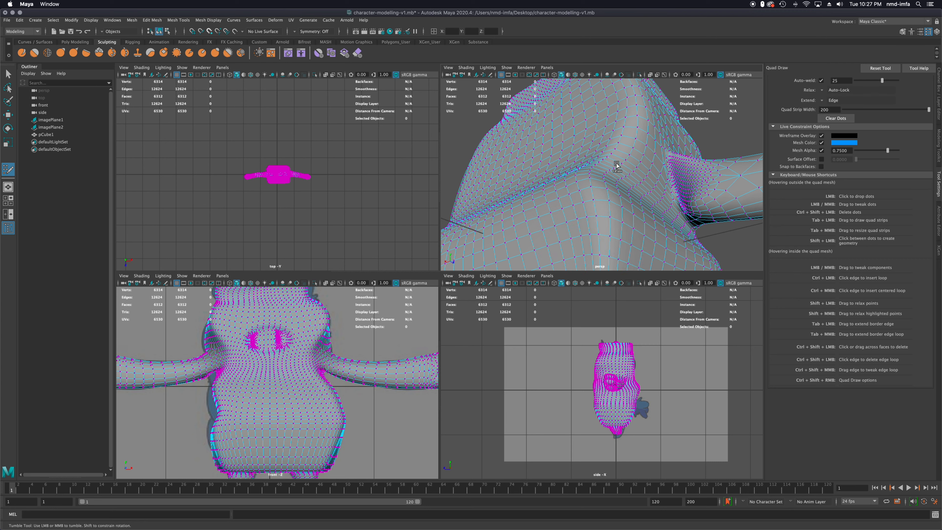
Relax the points around the back of the right arm and along the crease across the back, undoing a stray tweak
{"action": "left_click_drag", "start_coordinate": [699, 181], "coordinate": [708, 179], "text": "shift"}
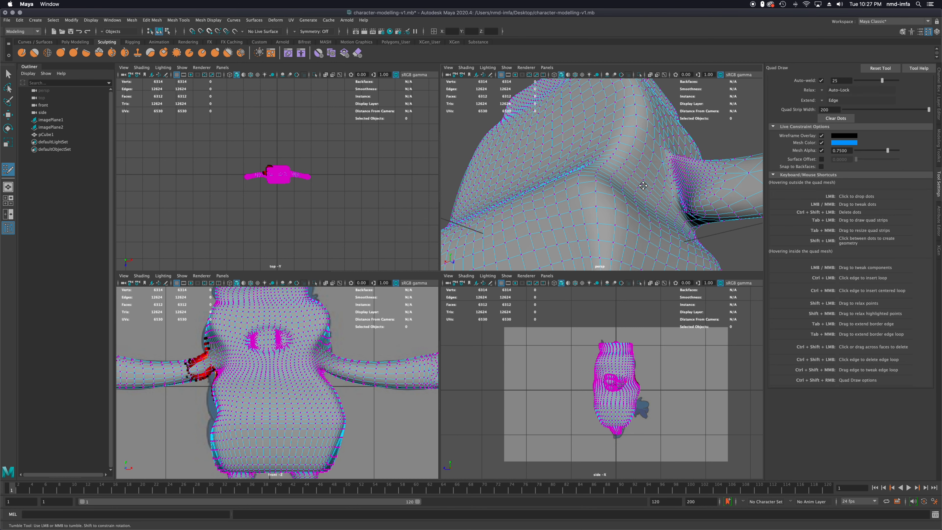
{"action": "mouse_move", "coordinate": [642, 185]}
{"action": "left_mouse_down", "text": "shift"}
{"action": "mouse_move", "coordinate": [683, 200]}
{"action": "mouse_move", "coordinate": [771, 173]}
{"action": "left_mouse_up", "text": "shift"}
{"action": "key", "text": "super+z"}
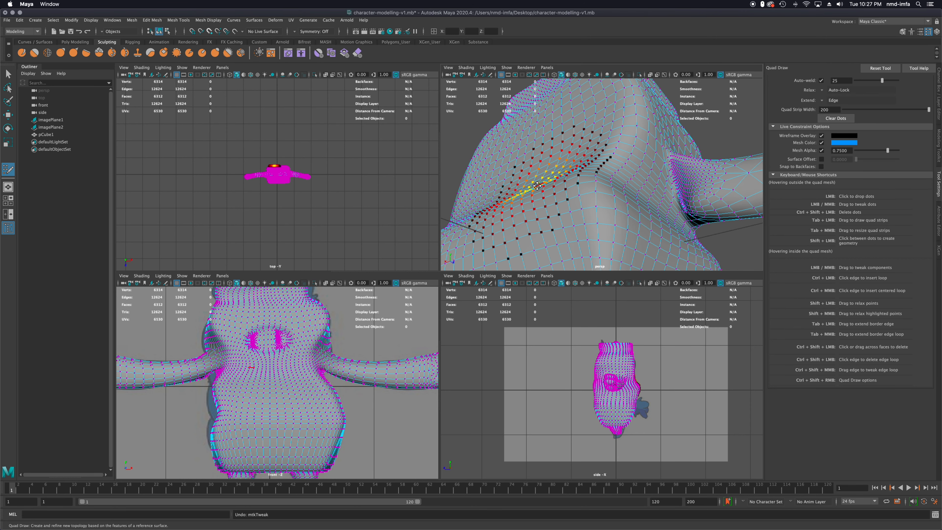
{"action": "left_click_drag", "start_coordinate": [541, 185], "coordinate": [536, 193], "text": "shift"}
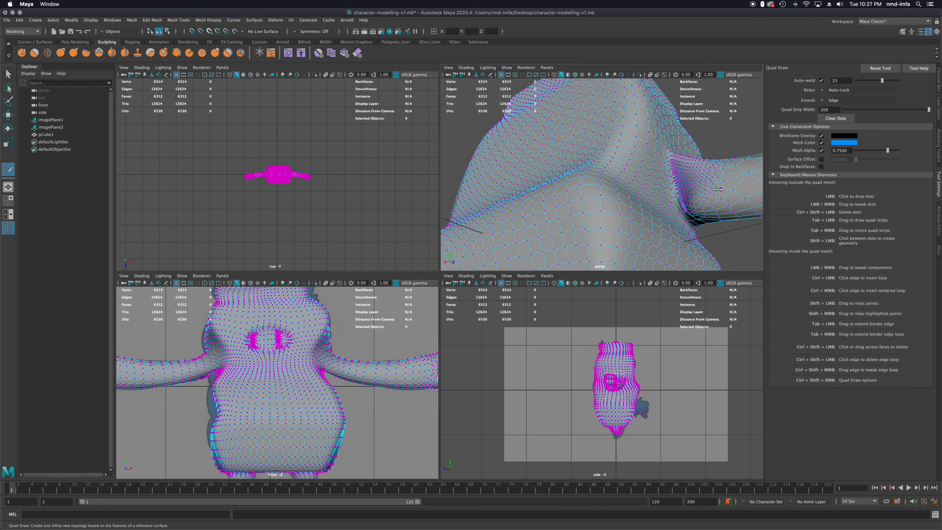
{"action": "right_click_drag", "start_coordinate": [719, 189], "coordinate": [627, 187], "text": "alt"}
{"action": "mouse_move", "coordinate": [631, 186]}
{"action": "left_mouse_down", "text": "shift"}
{"action": "mouse_move", "coordinate": [613, 188]}
{"action": "mouse_move", "coordinate": [673, 190]}
{"action": "mouse_move", "coordinate": [699, 202]}
{"action": "mouse_move", "coordinate": [682, 192]}
{"action": "left_mouse_up", "text": "shift"}
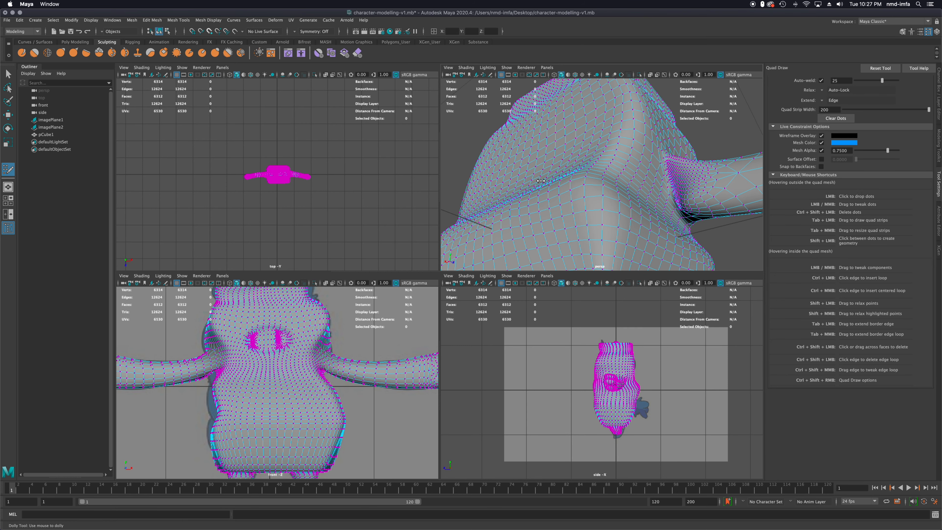
{"action": "left_click_drag", "start_coordinate": [608, 176], "coordinate": [684, 182], "text": "alt"}
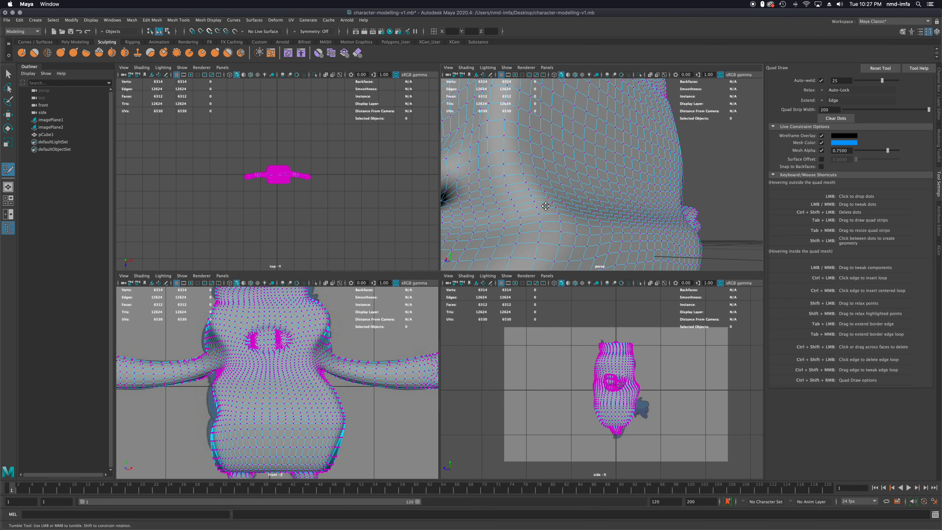
Relax the mesh points across the front of the head, around the brow crease above the snout
{"action": "left_click_drag", "start_coordinate": [517, 216], "coordinate": [642, 195], "text": "alt"}
{"action": "scroll", "coordinate": [628, 175], "scroll_direction": "down", "scroll_amount": 1}
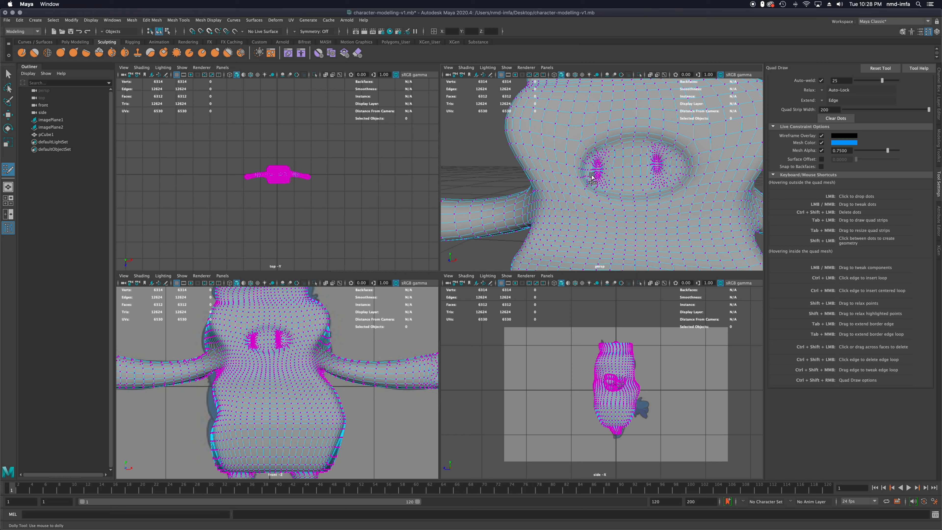
{"action": "mouse_move", "coordinate": [589, 173]}
{"action": "left_mouse_down", "text": "alt"}
{"action": "mouse_move", "coordinate": [607, 177]}
{"action": "mouse_move", "coordinate": [606, 191]}
{"action": "mouse_move", "coordinate": [605, 163]}
{"action": "left_mouse_up", "text": "alt"}
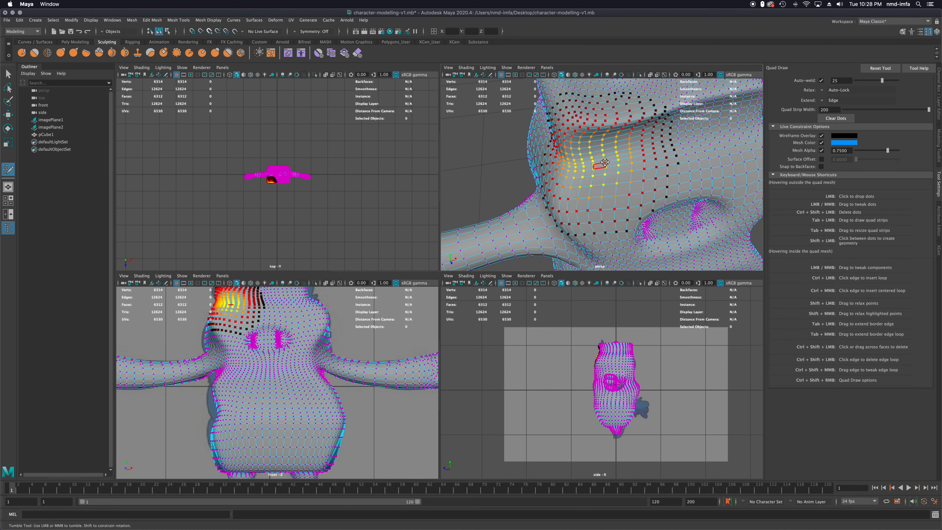
{"action": "middle_click_drag", "start_coordinate": [648, 147], "coordinate": [600, 179], "text": "alt"}
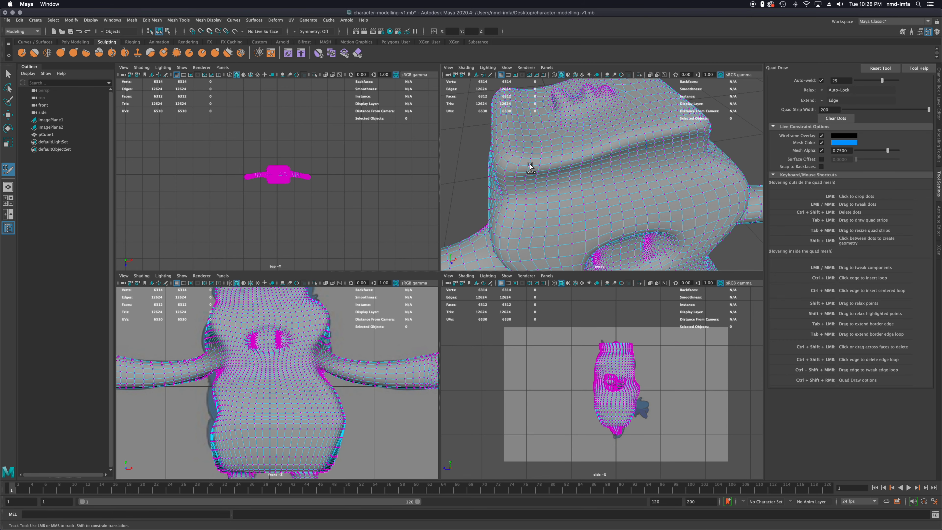
{"action": "left_click_drag", "start_coordinate": [546, 170], "coordinate": [658, 152], "text": "alt"}
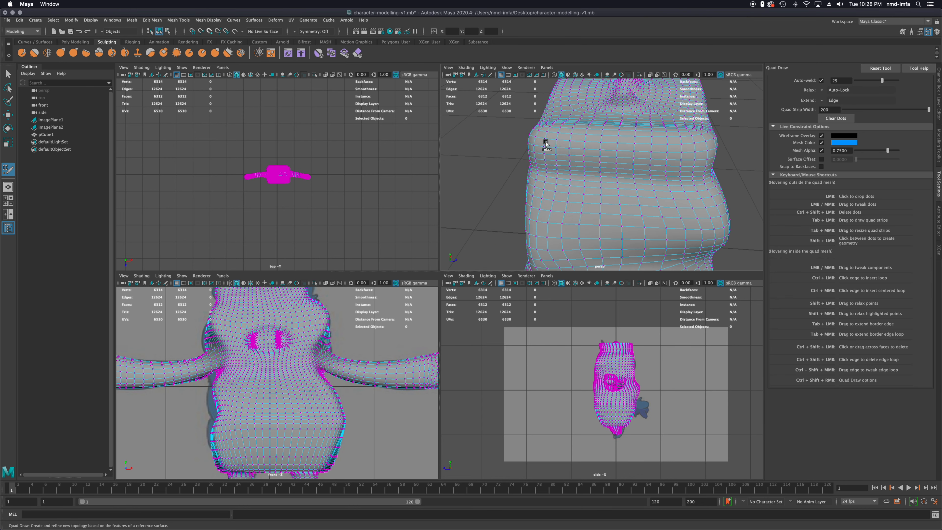
Relax the mesh points on the back of the head and across the character's lower back
{"action": "left_click_drag", "start_coordinate": [544, 149], "coordinate": [779, 139], "text": "alt"}
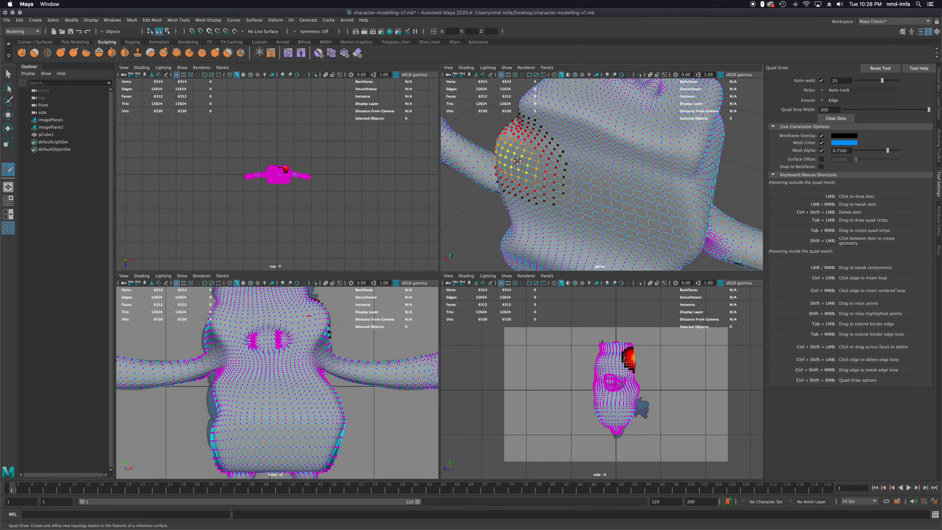
{"action": "left_click_drag", "start_coordinate": [511, 148], "coordinate": [572, 148], "text": "alt"}
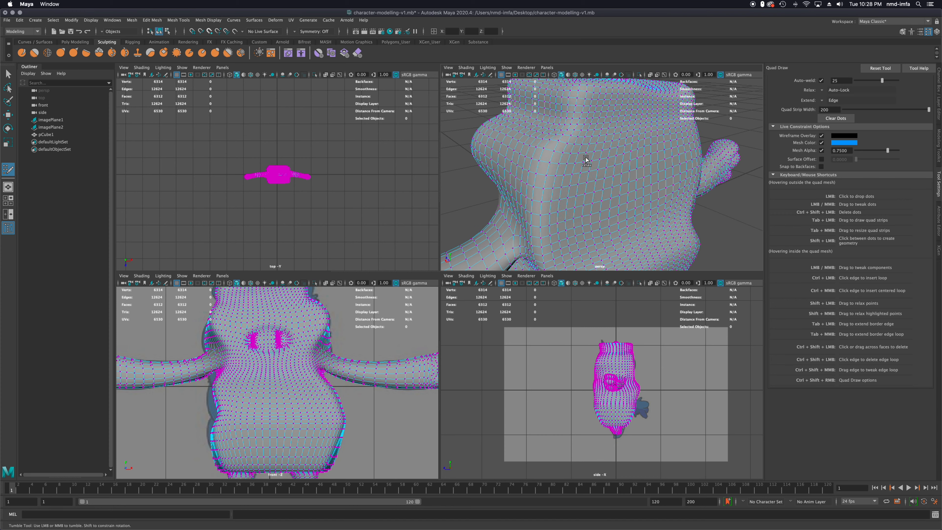
{"action": "left_click_drag", "start_coordinate": [592, 174], "coordinate": [563, 178], "text": "alt"}
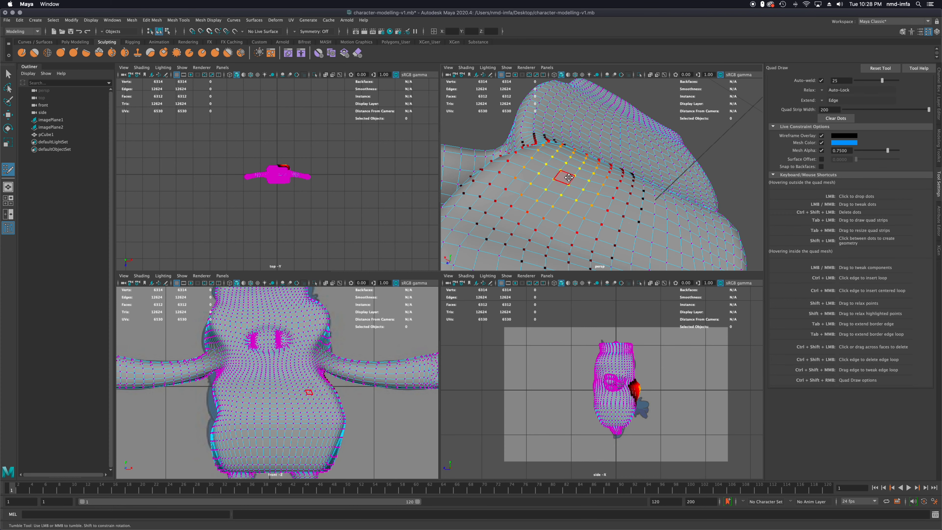
{"action": "scroll", "coordinate": [570, 179], "scroll_direction": "down", "scroll_amount": 3}
{"action": "middle_click_drag", "start_coordinate": [593, 197], "coordinate": [591, 147], "text": "alt"}
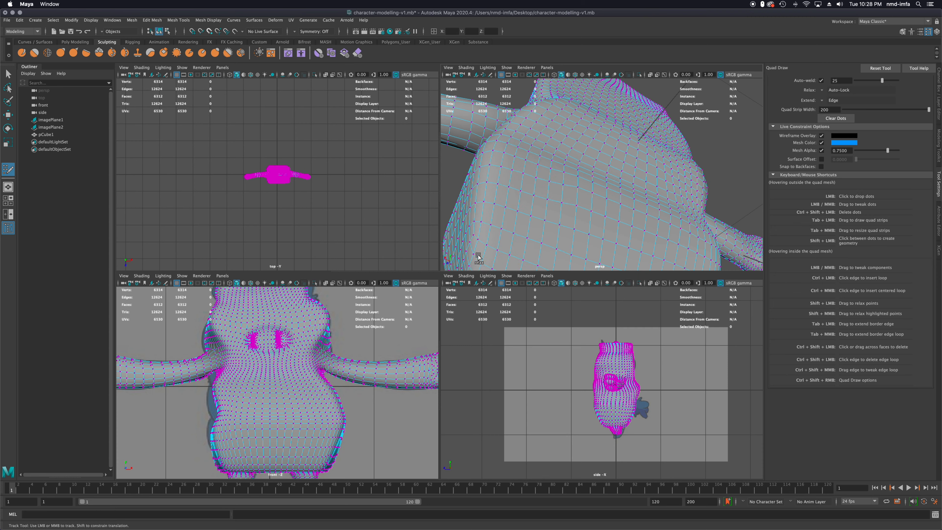
Relax the mesh points on the underside of the body around the bases of both legs
{"action": "scroll", "coordinate": [514, 214], "scroll_direction": "up", "scroll_amount": 2}
{"action": "scroll", "coordinate": [514, 214], "scroll_direction": "down", "scroll_amount": 5}
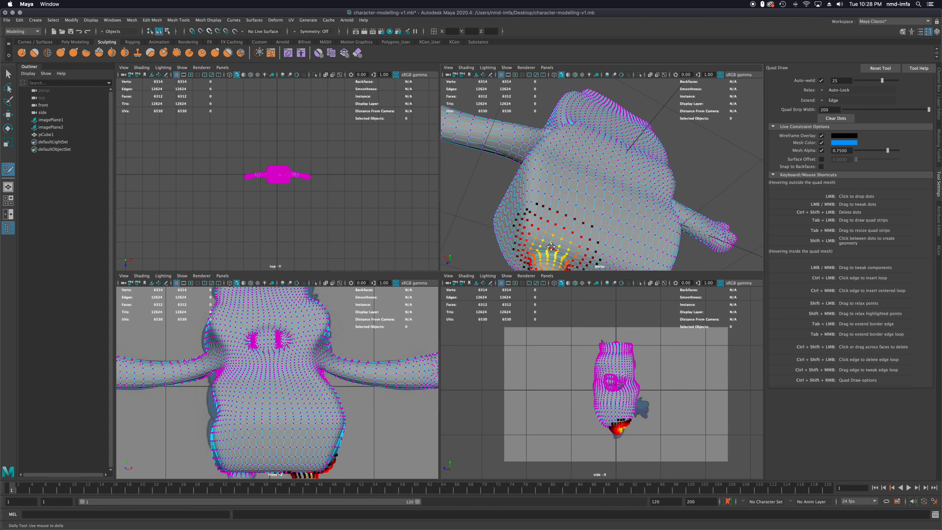
{"action": "left_click_drag", "start_coordinate": [551, 247], "coordinate": [547, 174], "text": "alt"}
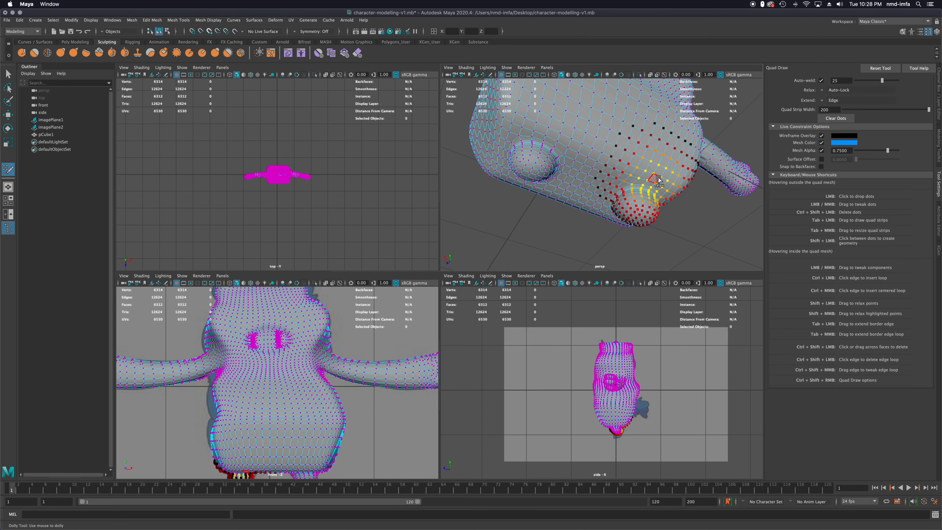
{"action": "left_click_drag", "start_coordinate": [626, 200], "coordinate": [572, 187], "text": "alt"}
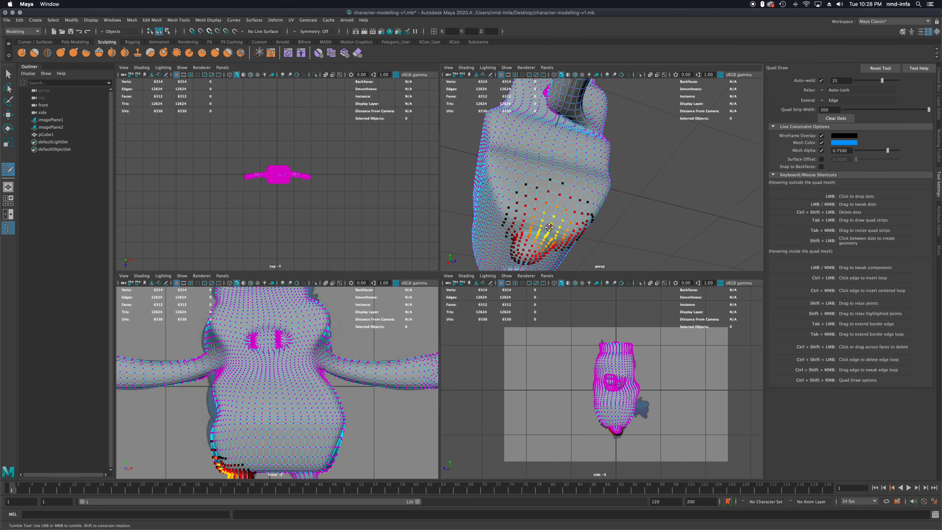
{"action": "left_click_drag", "start_coordinate": [555, 229], "coordinate": [542, 228], "text": "shift"}
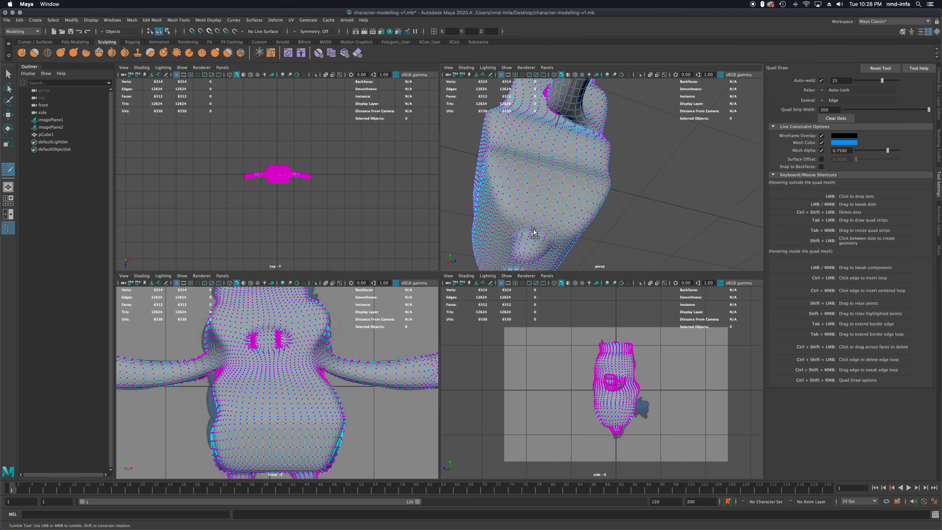
Relax the mesh points along the ridge down the right side of the body
{"action": "mouse_move", "coordinate": [571, 231]}
{"action": "left_mouse_down", "text": "alt"}
{"action": "mouse_move", "coordinate": [576, 185]}
{"action": "mouse_move", "coordinate": [589, 219]}
{"action": "mouse_move", "coordinate": [593, 190]}
{"action": "left_mouse_up", "text": "alt"}
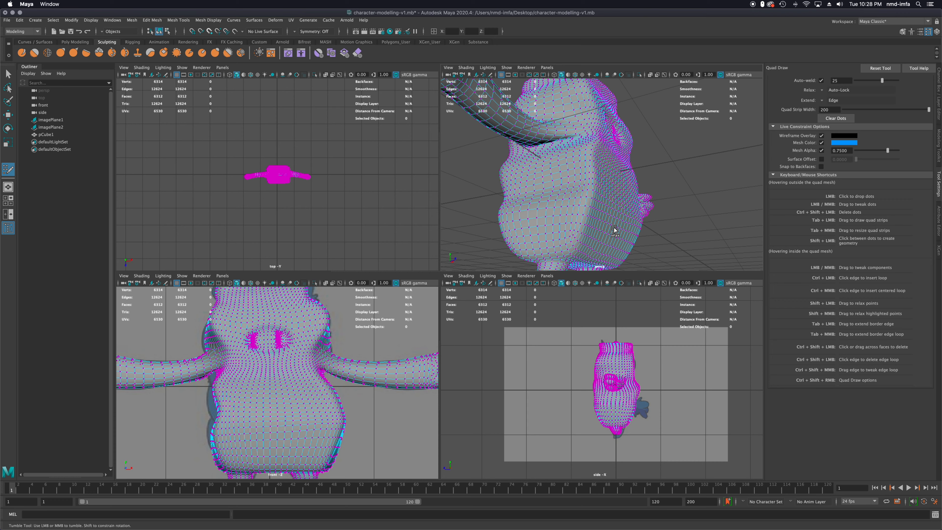
{"action": "left_click_drag", "start_coordinate": [599, 213], "coordinate": [594, 203], "text": "alt"}
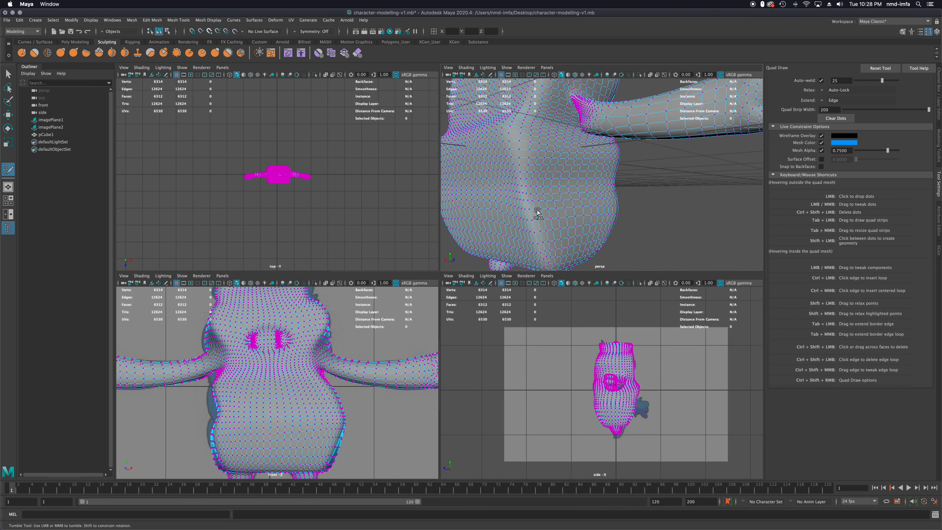
{"action": "mouse_move", "coordinate": [511, 174]}
{"action": "left_mouse_down", "text": "shift"}
{"action": "mouse_move", "coordinate": [502, 229]}
{"action": "mouse_move", "coordinate": [539, 165]}
{"action": "left_mouse_up", "text": "shift"}
{"action": "middle_click_drag", "start_coordinate": [540, 166], "coordinate": [571, 225], "text": "alt"}
{"action": "left_click_drag", "start_coordinate": [595, 183], "coordinate": [585, 161], "text": "shift"}
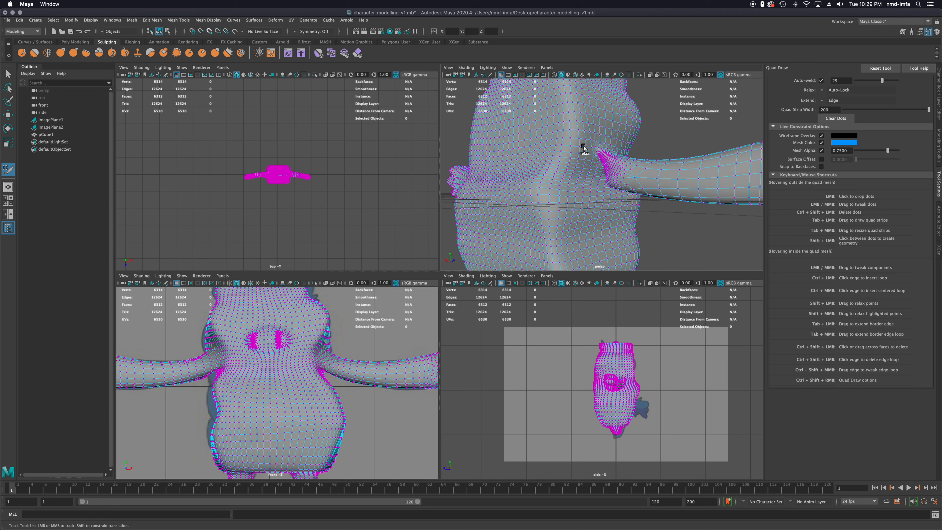
Relax the dense mesh points around the base of the character's right arm and its underarm
{"action": "scroll", "coordinate": [592, 153], "scroll_direction": "up", "scroll_amount": 5}
{"action": "left_click_drag", "start_coordinate": [595, 151], "coordinate": [658, 150], "text": "alt"}
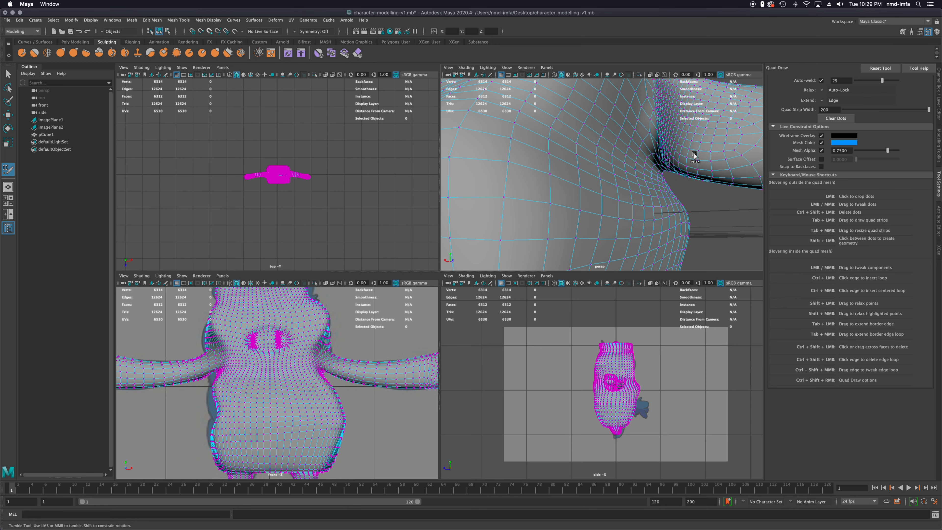
{"action": "middle_click_drag", "start_coordinate": [711, 131], "coordinate": [659, 184], "text": "alt"}
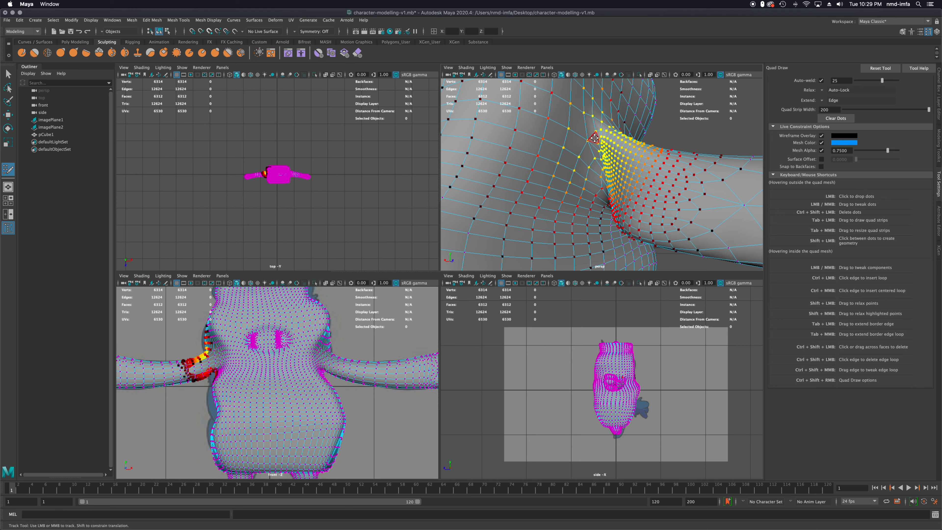
{"action": "key", "text": "b"}
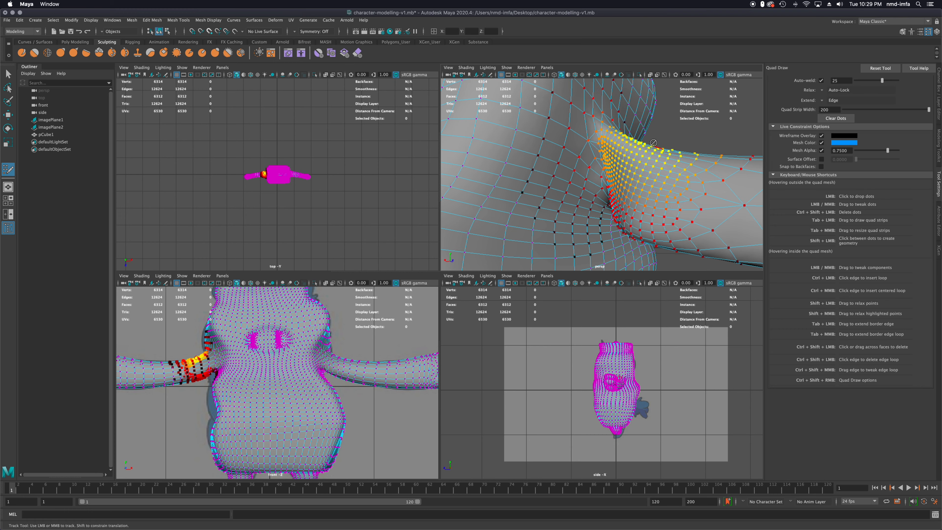
{"action": "scroll", "coordinate": [631, 148], "scroll_direction": "down", "scroll_amount": 10}
{"action": "scroll", "coordinate": [631, 147], "scroll_direction": "up", "scroll_amount": 8}
{"action": "left_click_drag", "start_coordinate": [630, 147], "coordinate": [541, 182], "text": "alt"}
{"action": "scroll", "coordinate": [595, 154], "scroll_direction": "down", "scroll_amount": 3}
{"action": "left_click_drag", "start_coordinate": [647, 148], "coordinate": [632, 171], "text": "alt"}
{"action": "middle_click_drag", "start_coordinate": [633, 171], "coordinate": [598, 186], "text": "alt"}
Examine the character's head and body outline against the reference images in the front and side views
{"action": "scroll", "coordinate": [615, 335], "scroll_direction": "up", "scroll_amount": 6}
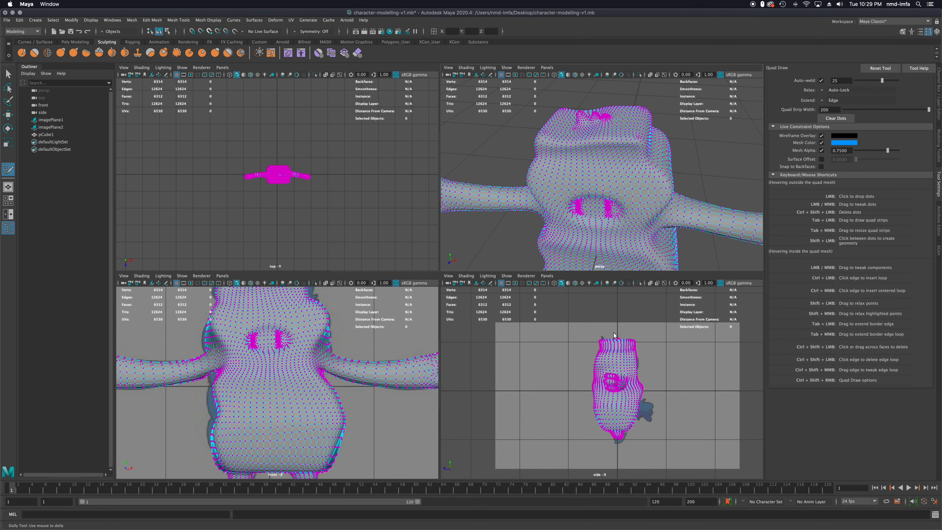
{"action": "scroll", "coordinate": [624, 329], "scroll_direction": "down", "scroll_amount": 1}
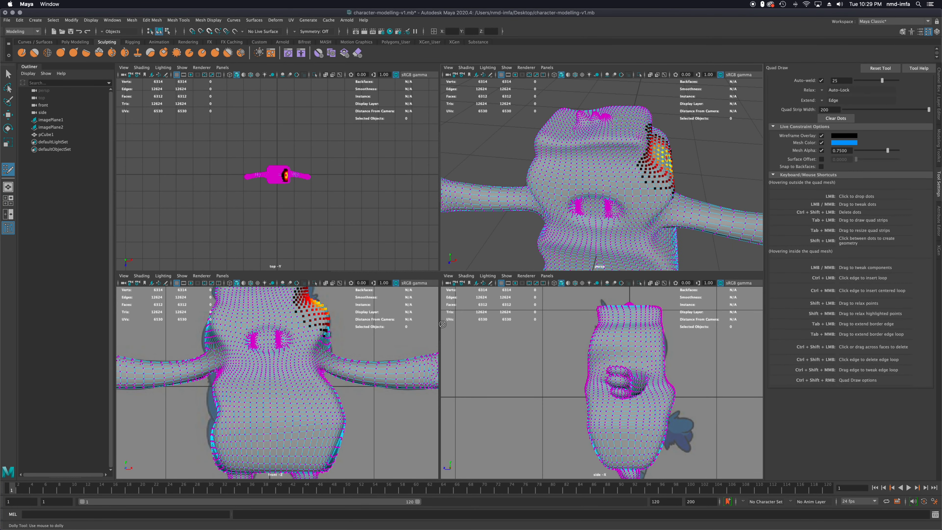
{"action": "scroll", "coordinate": [275, 329], "scroll_direction": "down", "scroll_amount": 4}
{"action": "scroll", "coordinate": [274, 330], "scroll_direction": "up", "scroll_amount": 5}
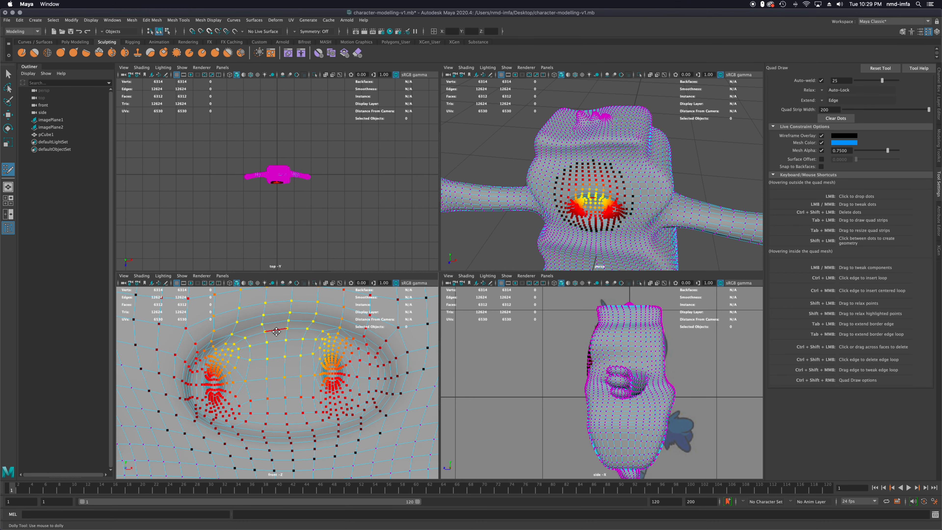
{"action": "scroll", "coordinate": [276, 331], "scroll_direction": "down", "scroll_amount": 10}
{"action": "scroll", "coordinate": [275, 330], "scroll_direction": "up", "scroll_amount": 6}
{"action": "scroll", "coordinate": [276, 331], "scroll_direction": "up", "scroll_amount": 8}
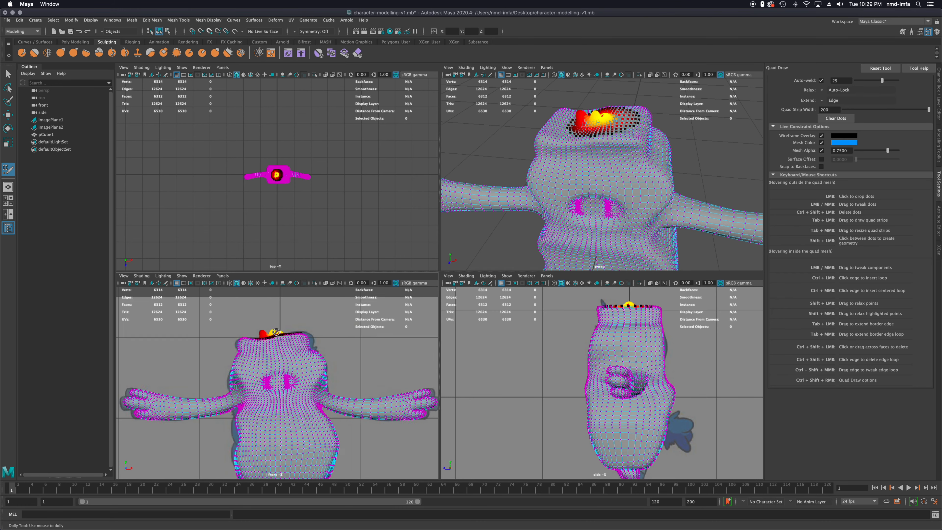
{"action": "middle_click_drag", "start_coordinate": [295, 341], "coordinate": [294, 389], "text": "alt"}
{"action": "scroll", "coordinate": [298, 371], "scroll_direction": "up", "scroll_amount": 2}
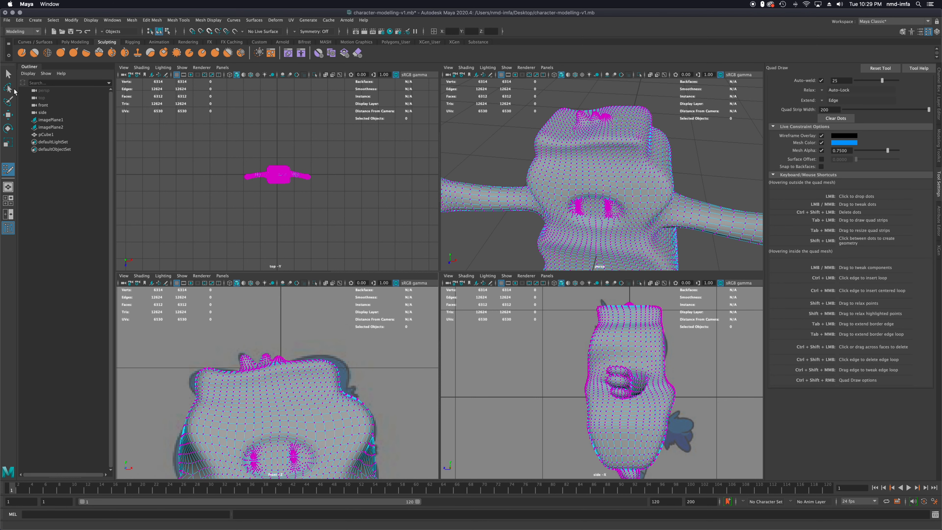
Leave Quad Draw and try to smooth the forehead with the sculpting Smooth tool
{"action": "left_click", "coordinate": [8, 73]}
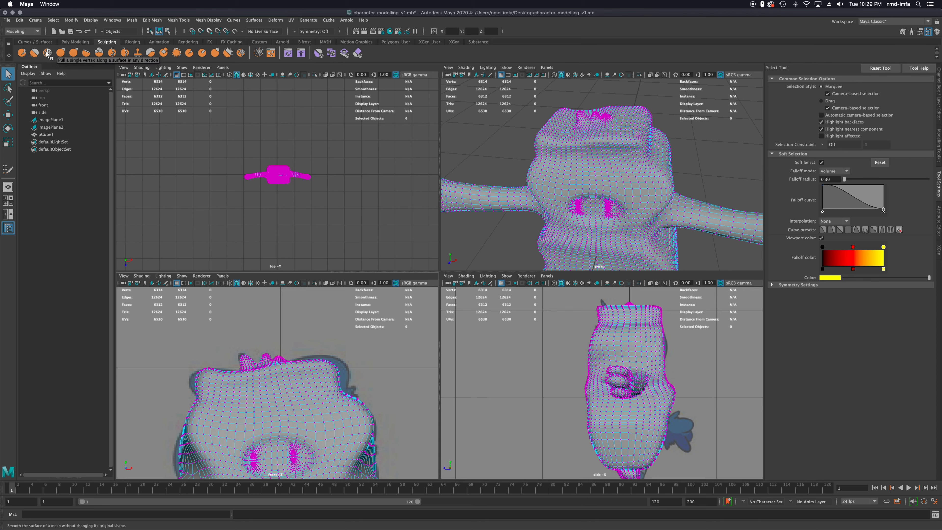
{"action": "left_click", "coordinate": [35, 53]}
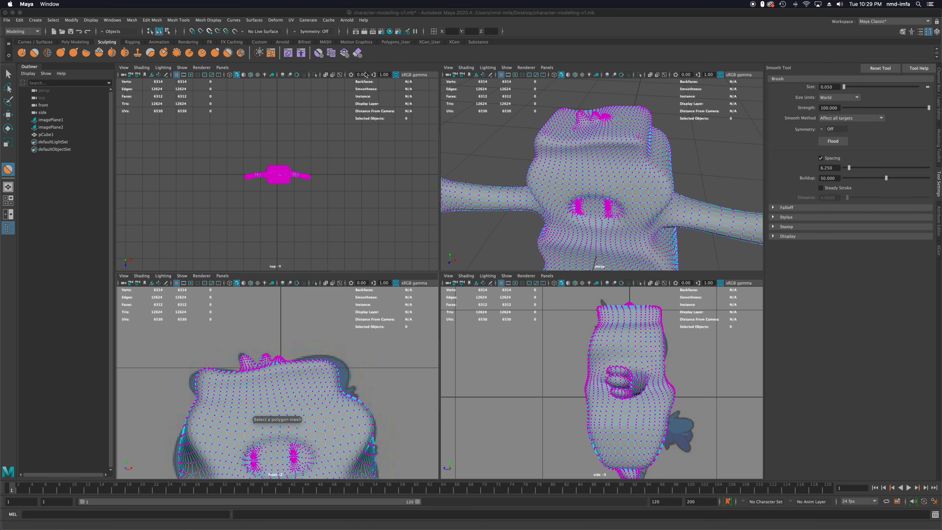
{"action": "right_click_drag", "start_coordinate": [578, 166], "coordinate": [607, 160]}
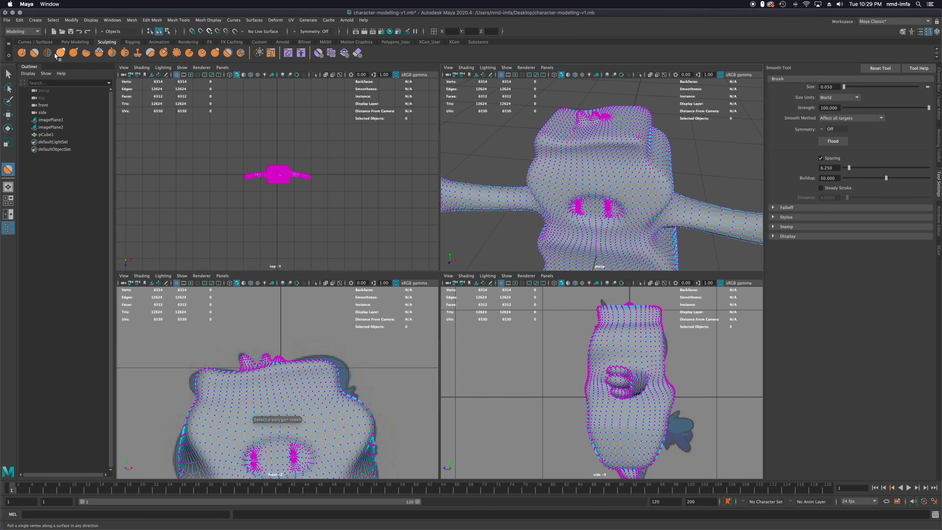
{"action": "key", "text": "q"}
{"action": "right_click", "coordinate": [614, 155]}
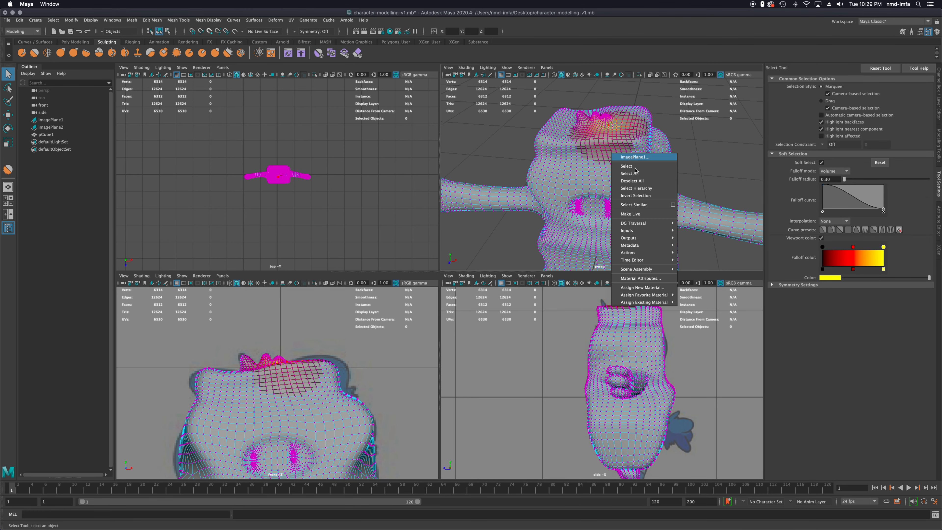
{"action": "left_click", "coordinate": [592, 190]}
{"action": "right_click", "coordinate": [592, 180]}
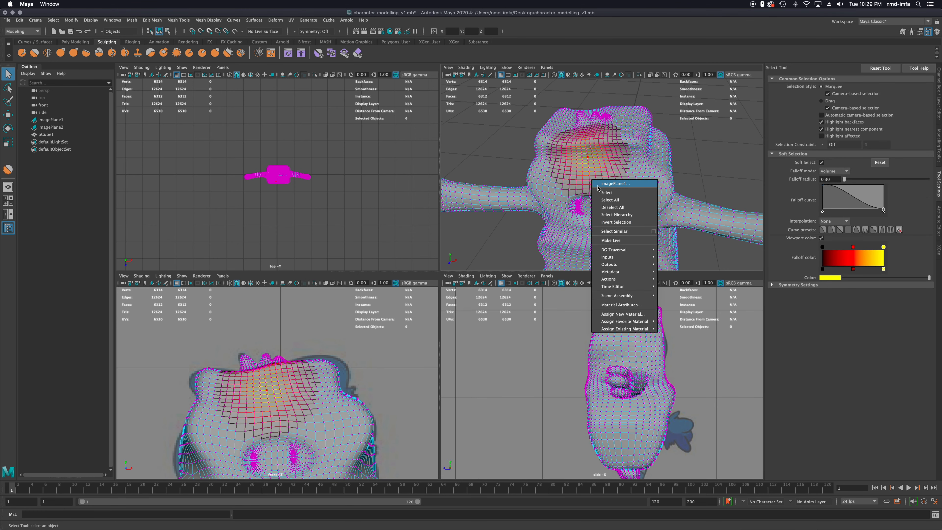
{"action": "left_click", "coordinate": [598, 187]}
{"action": "left_click", "coordinate": [582, 197]}
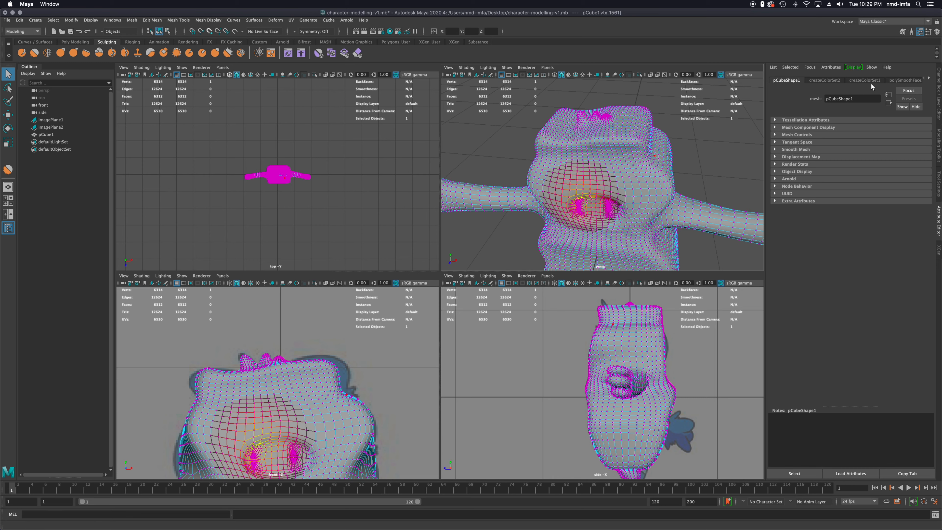
Turn off Soft Select for the Select tool and return the character mesh to object mode
{"action": "left_click", "coordinate": [939, 184]}
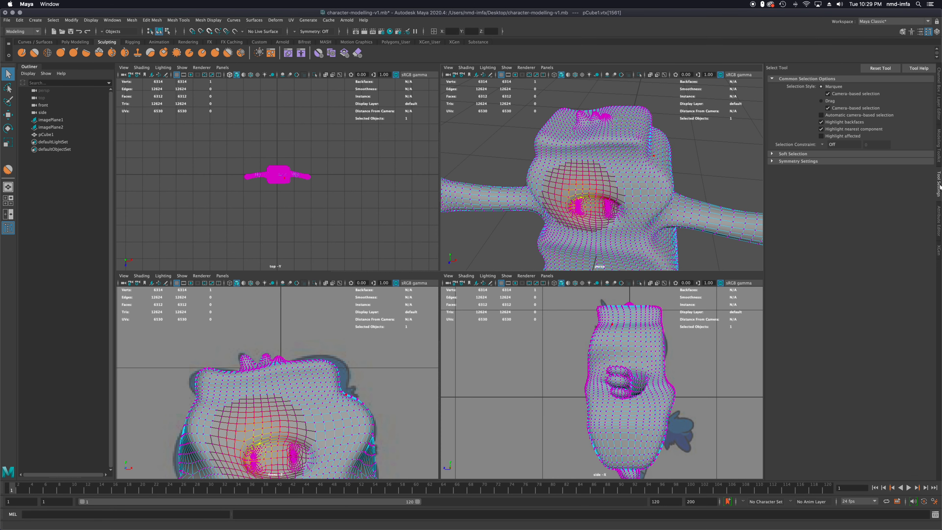
{"action": "left_click", "coordinate": [772, 153]}
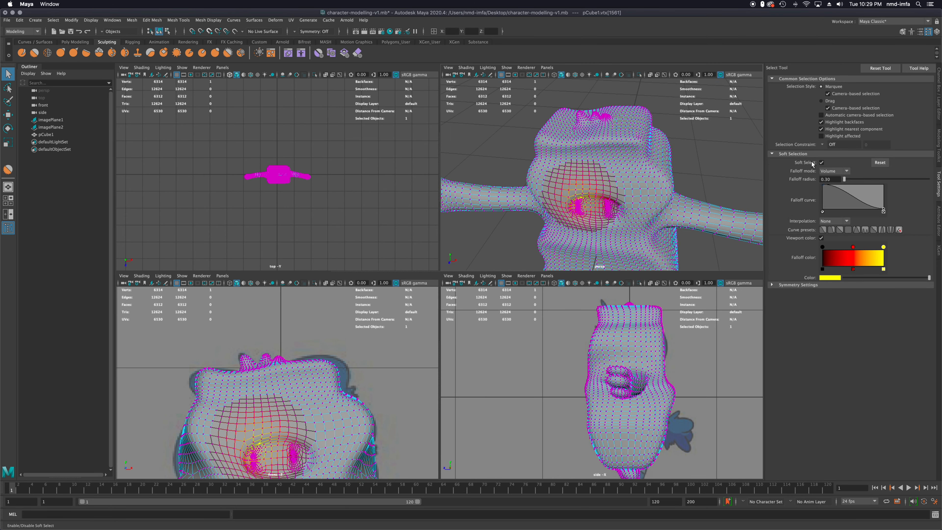
{"action": "left_click", "coordinate": [822, 163]}
{"action": "left_click", "coordinate": [610, 165]}
{"action": "right_click", "coordinate": [610, 166]}
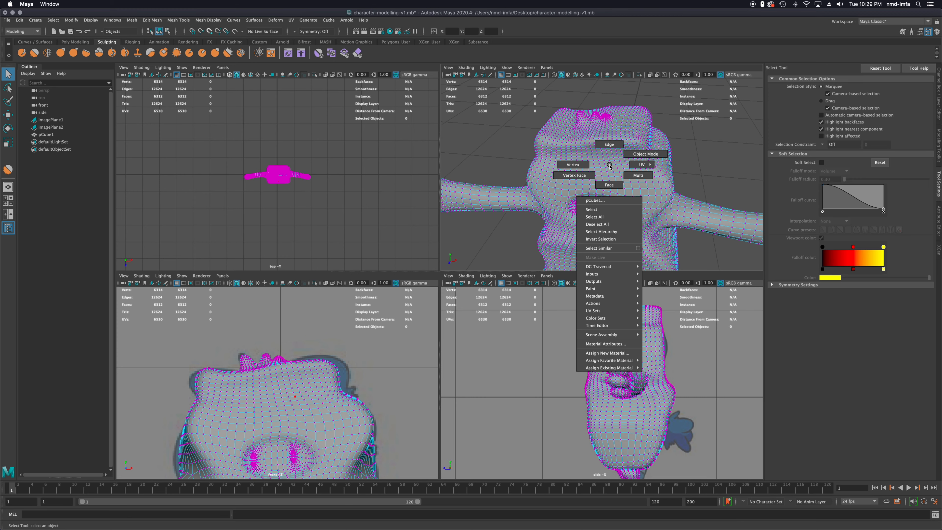
{"action": "left_click", "coordinate": [646, 154]}
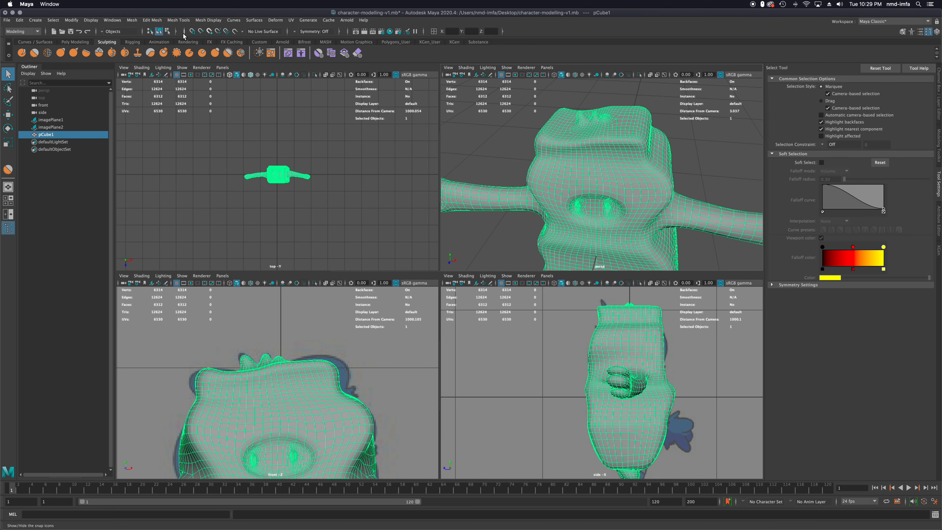
Activate the sculpting Smooth tool on the character mesh and set its brush size to 0.3
{"action": "left_click", "coordinate": [34, 53]}
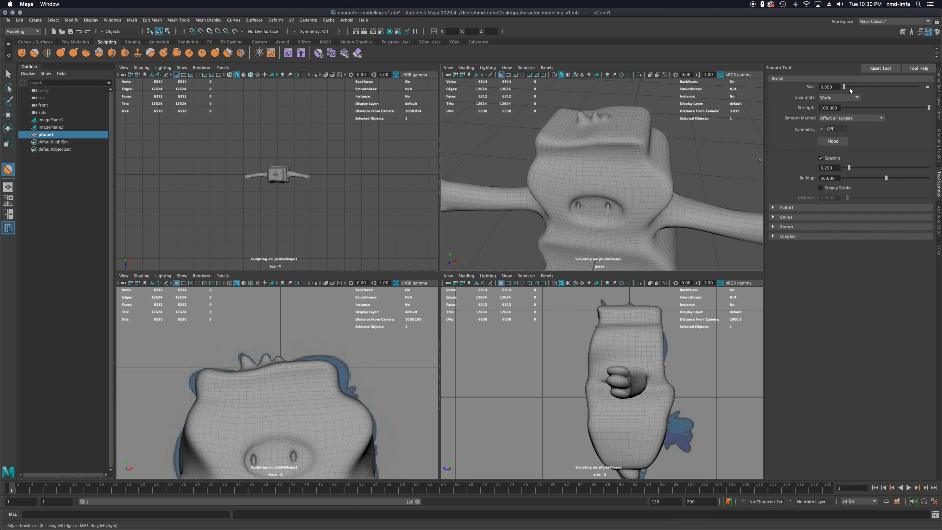
{"action": "left_click_drag", "start_coordinate": [859, 86], "coordinate": [861, 87]}
{"action": "left_click", "coordinate": [831, 87]}
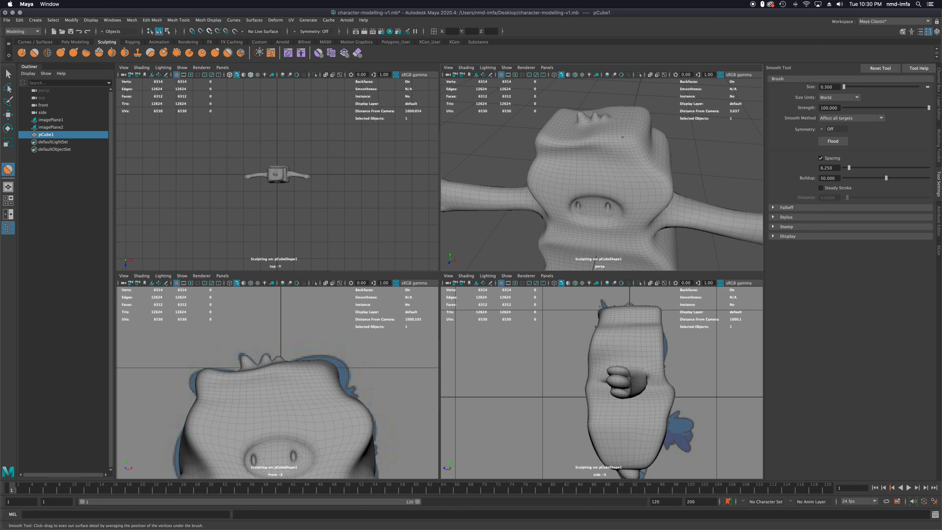
Smooth the ridge around the upper head on the forehead, sides and back with the 0.3 brush
{"action": "scroll", "coordinate": [630, 149], "scroll_direction": "up", "scroll_amount": 5}
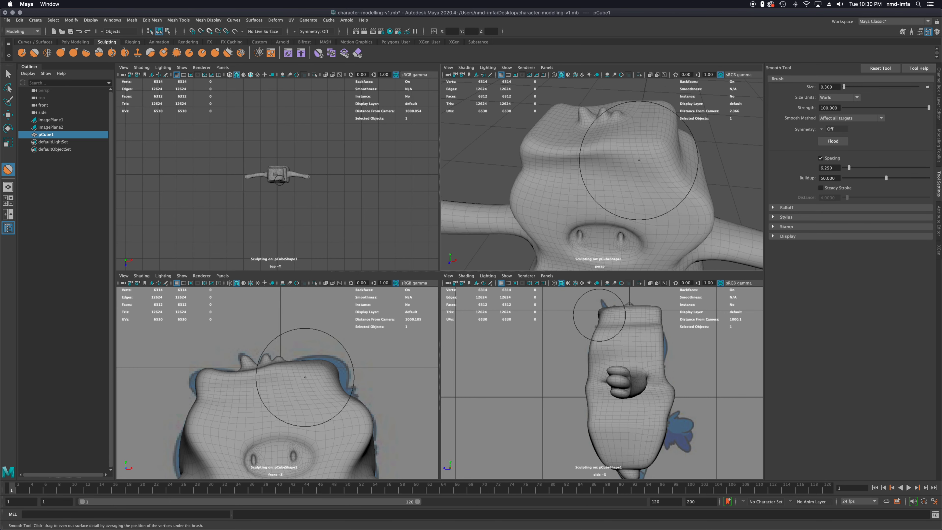
{"action": "mouse_move", "coordinate": [639, 160]}
{"action": "left_mouse_down", "text": "alt"}
{"action": "mouse_move", "coordinate": [616, 149]}
{"action": "mouse_move", "coordinate": [649, 149]}
{"action": "left_mouse_up", "text": "alt"}
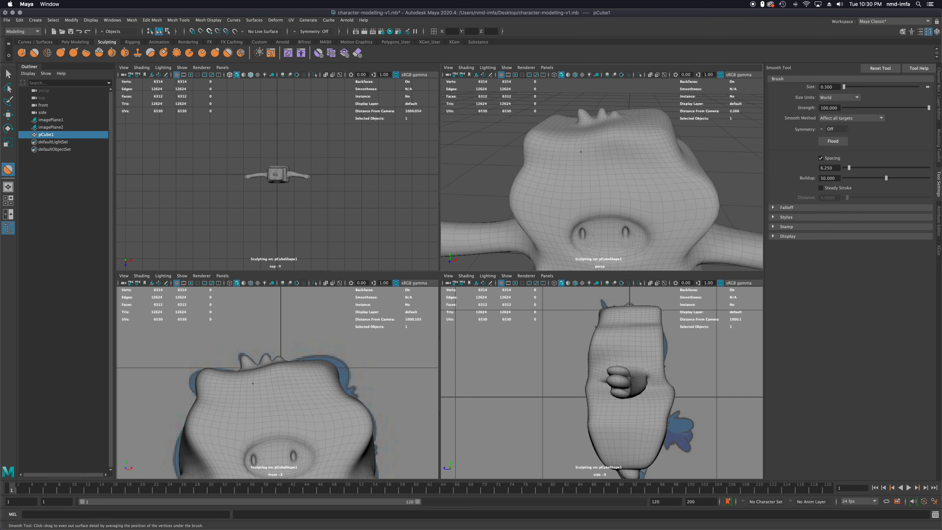
{"action": "left_click_drag", "start_coordinate": [568, 168], "coordinate": [650, 135], "text": "alt"}
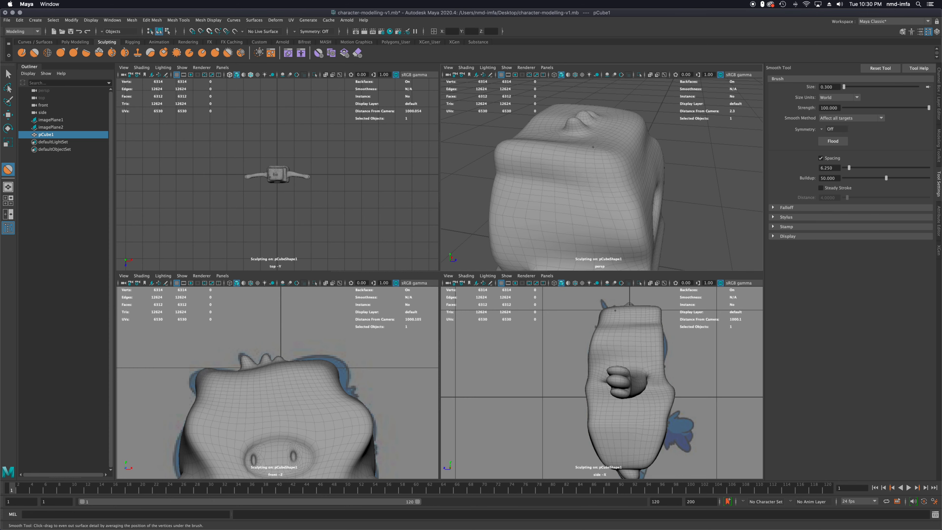
{"action": "left_click_drag", "start_coordinate": [564, 186], "coordinate": [600, 155], "text": "alt"}
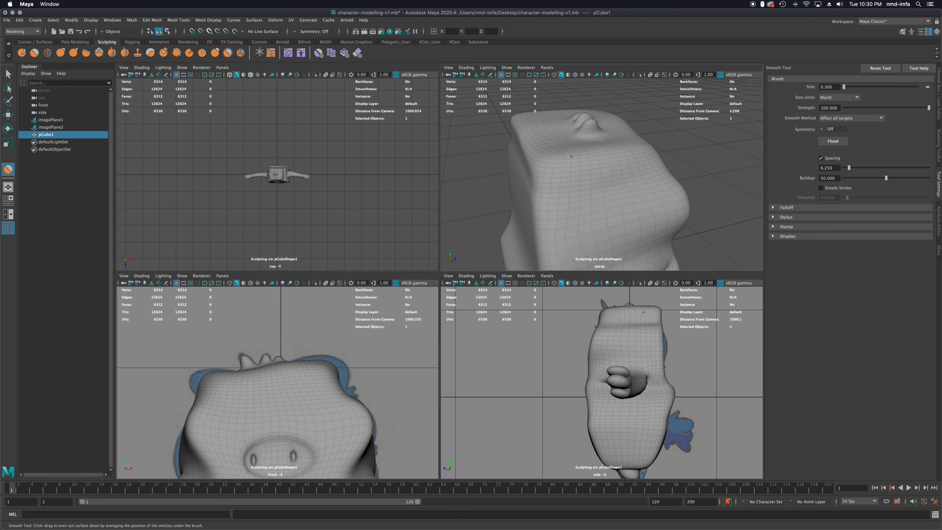
{"action": "left_click_drag", "start_coordinate": [582, 162], "coordinate": [630, 157], "text": "alt"}
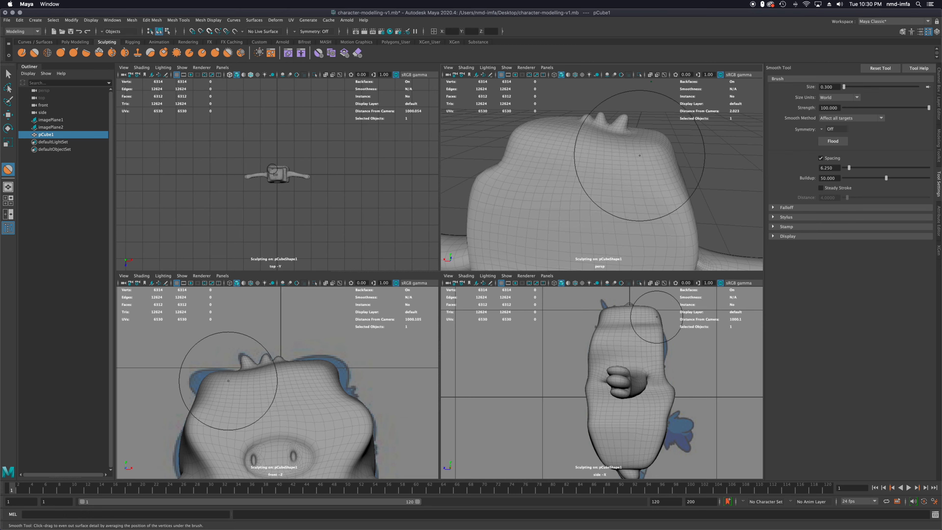
{"action": "left_click_drag", "start_coordinate": [655, 160], "coordinate": [655, 131], "text": "alt"}
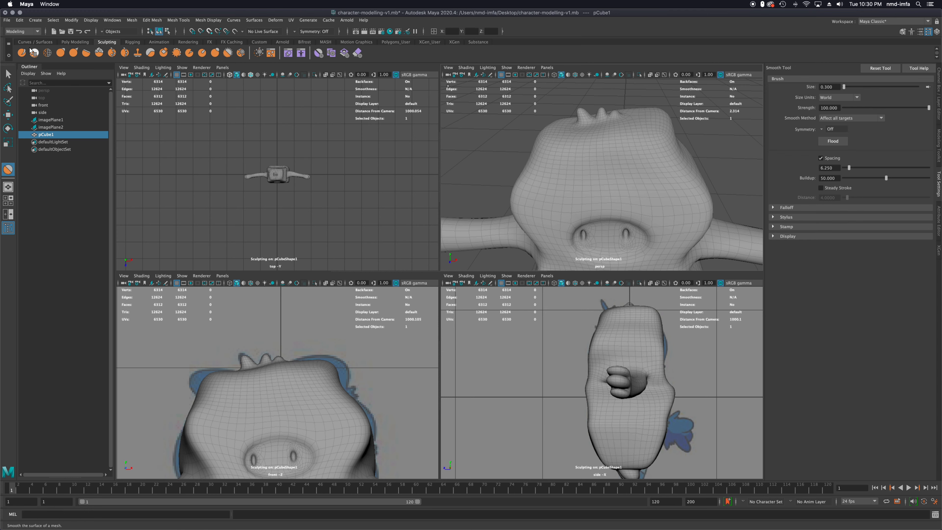
Activate the sculpting Relax tool, reduce its brush size to 0.1 and relax the mesh around the character's snout
{"action": "left_click", "coordinate": [46, 53]}
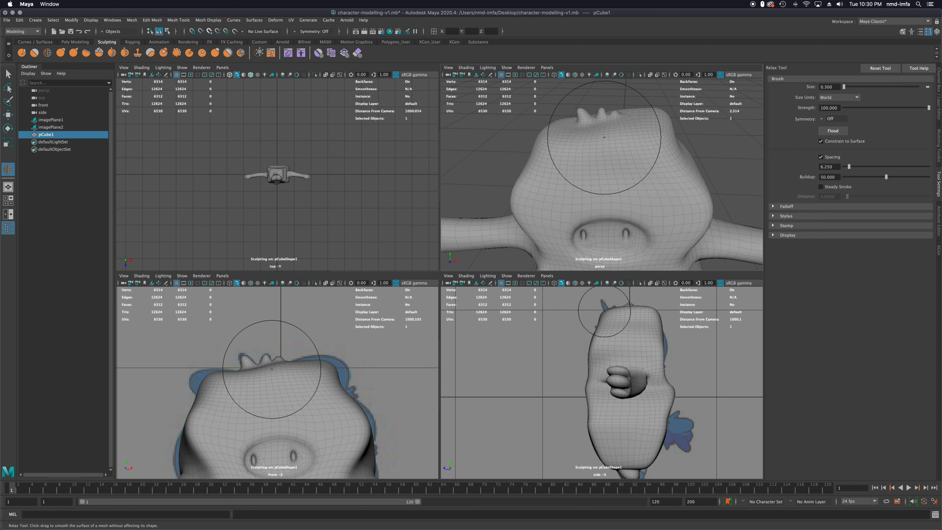
{"action": "scroll", "coordinate": [605, 224], "scroll_direction": "up", "scroll_amount": 5}
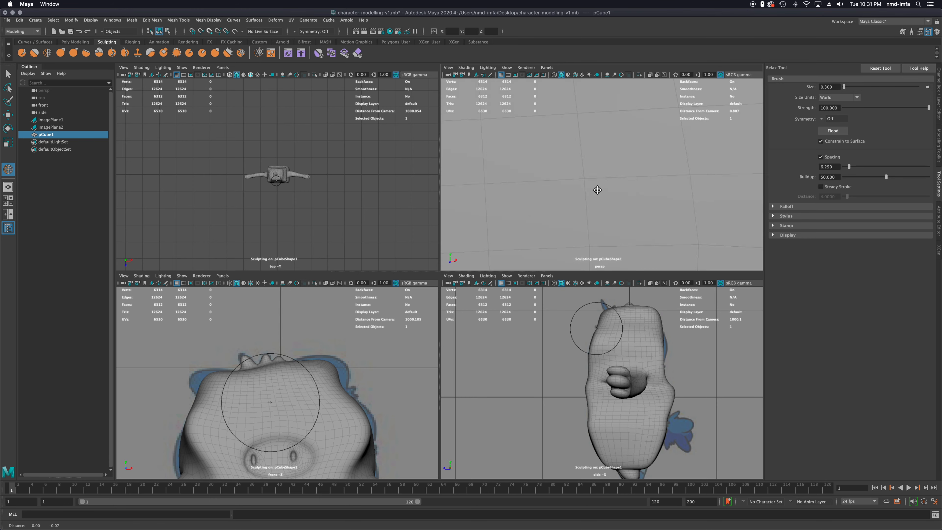
{"action": "scroll", "coordinate": [597, 221], "scroll_direction": "down", "scroll_amount": 10}
{"action": "scroll", "coordinate": [588, 136], "scroll_direction": "up", "scroll_amount": 8}
{"action": "scroll", "coordinate": [589, 136], "scroll_direction": "down", "scroll_amount": 10}
{"action": "scroll", "coordinate": [587, 134], "scroll_direction": "up", "scroll_amount": 6}
{"action": "mouse_move", "coordinate": [615, 147]}
{"action": "left_mouse_down", "text": "alt"}
{"action": "mouse_move", "coordinate": [618, 178]}
{"action": "mouse_move", "coordinate": [615, 157]}
{"action": "left_mouse_up", "text": "alt"}
{"action": "scroll", "coordinate": [614, 157], "scroll_direction": "up", "scroll_amount": 6}
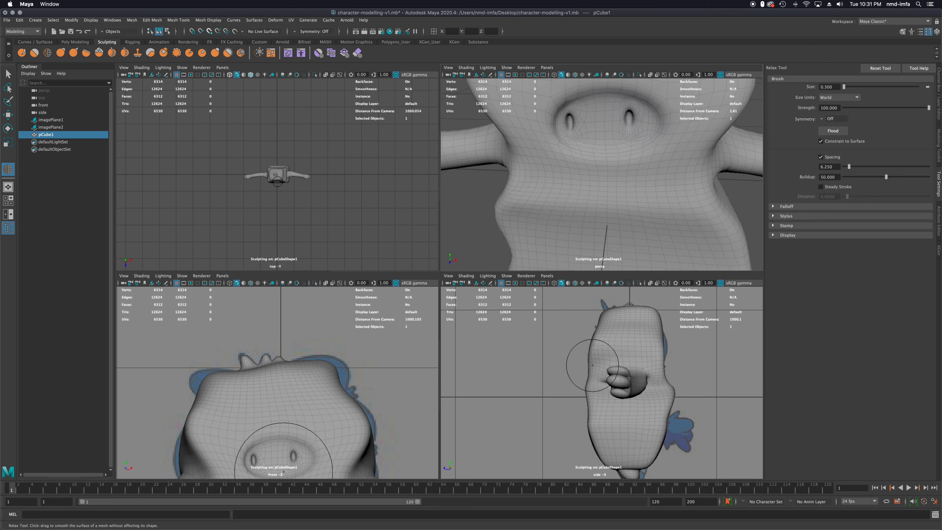
{"action": "scroll", "coordinate": [602, 204], "scroll_direction": "up", "scroll_amount": 3}
{"action": "middle_click_drag", "start_coordinate": [601, 201], "coordinate": [490, 202], "text": "alt"}
{"action": "scroll", "coordinate": [614, 161], "scroll_direction": "up", "scroll_amount": 4}
{"action": "left_click_drag", "start_coordinate": [512, 200], "coordinate": [528, 178]}
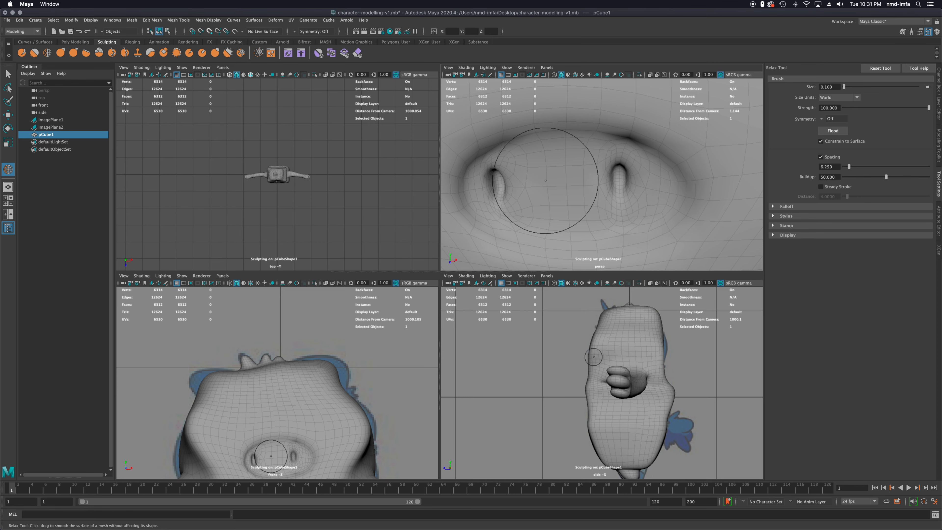
Try relaxing the snout surface below and between the nostrils, and undo the strokes
{"action": "key", "text": "super+z"}
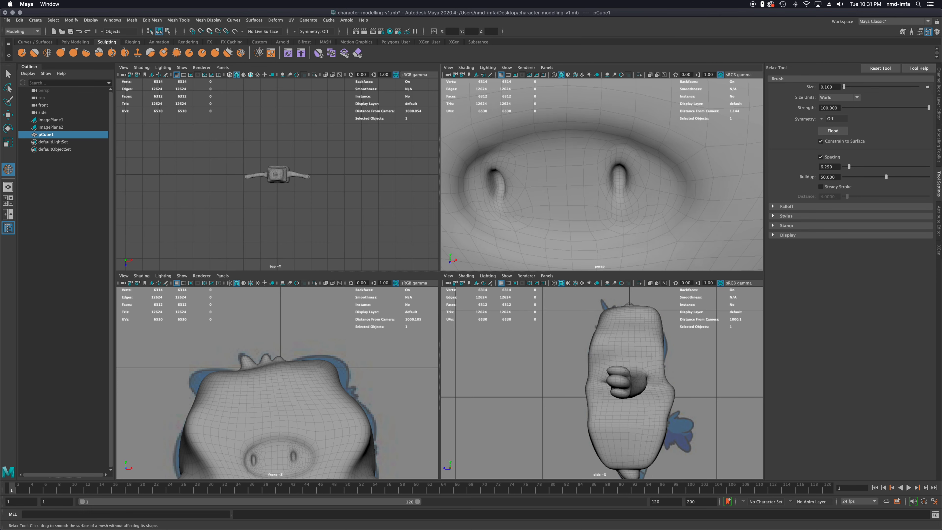
{"action": "right_click_drag", "start_coordinate": [534, 211], "coordinate": [560, 222], "text": "alt"}
{"action": "left_click_drag", "start_coordinate": [559, 222], "coordinate": [619, 221]}
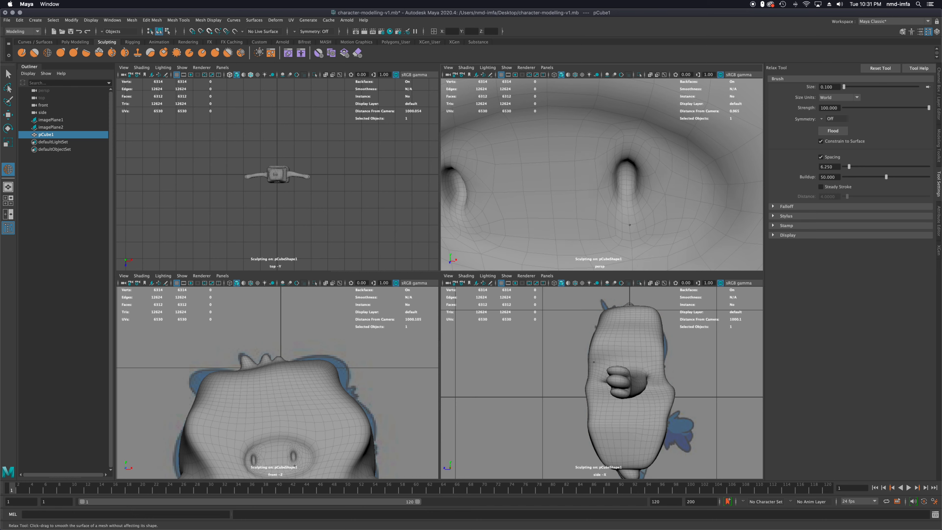
{"action": "key", "text": "super+z"}
{"action": "key", "text": "super+z"}
{"action": "key", "text": "super+z"}
{"action": "key", "text": "super+z"}
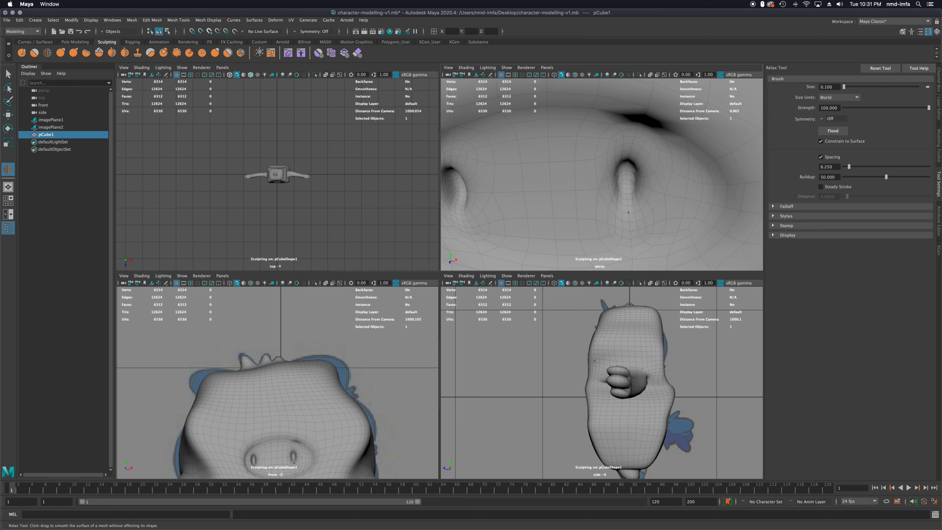
Relax the mesh around the character's right nostril and the adjoining edge of the snout
{"action": "mouse_move", "coordinate": [544, 199]}
{"action": "middle_mouse_down", "text": "alt"}
{"action": "mouse_move", "coordinate": [587, 185]}
{"action": "mouse_move", "coordinate": [577, 190]}
{"action": "middle_mouse_up", "text": "alt"}
{"action": "left_click_drag", "start_coordinate": [589, 145], "coordinate": [592, 146]}
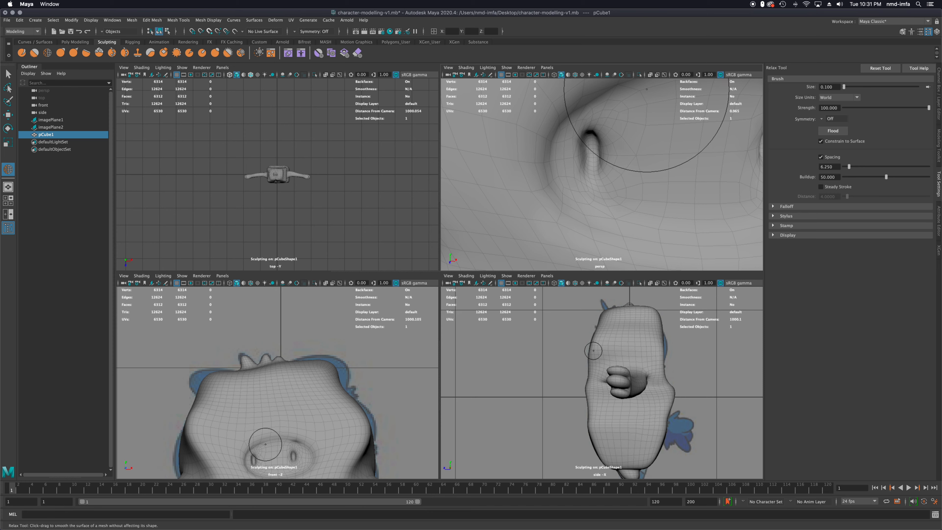
{"action": "scroll", "coordinate": [596, 162], "scroll_direction": "up", "scroll_amount": 3}
{"action": "mouse_move", "coordinate": [586, 168]}
{"action": "left_mouse_down", "text": "alt"}
{"action": "mouse_move", "coordinate": [590, 159]}
{"action": "mouse_move", "coordinate": [580, 156]}
{"action": "mouse_move", "coordinate": [589, 158]}
{"action": "left_mouse_up", "text": "alt"}
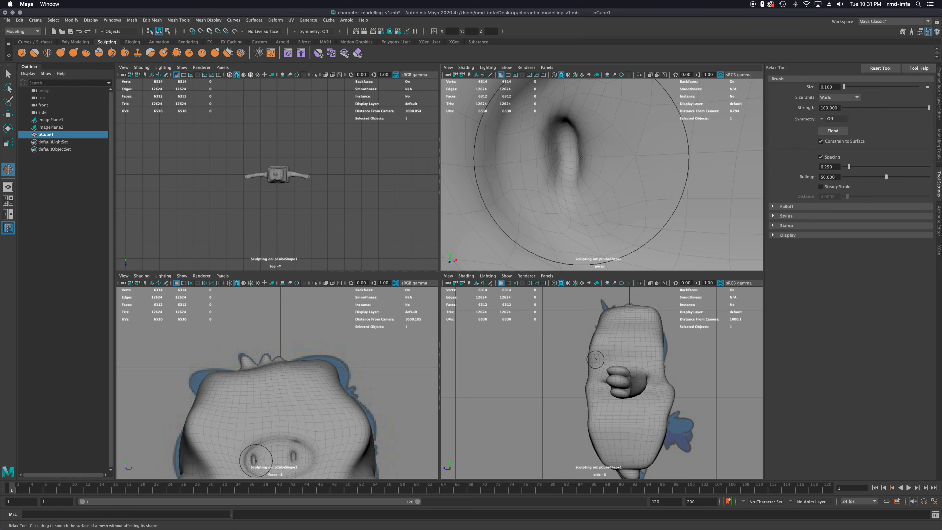
Relax the mesh around the character's left nostril and along the upper edge of the snout
{"action": "scroll", "coordinate": [580, 154], "scroll_direction": "down", "scroll_amount": 6}
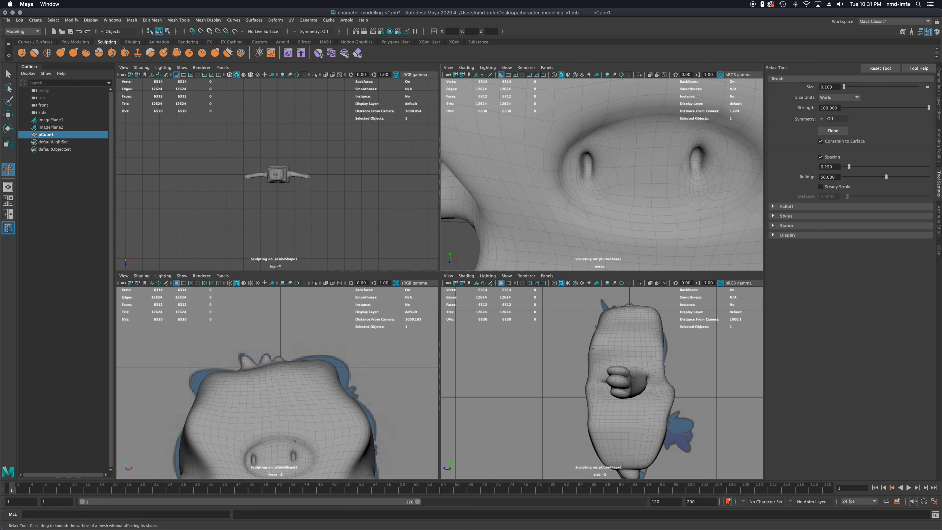
{"action": "left_click_drag", "start_coordinate": [705, 126], "coordinate": [713, 128]}
{"action": "middle_click_drag", "start_coordinate": [709, 140], "coordinate": [637, 157], "text": "alt"}
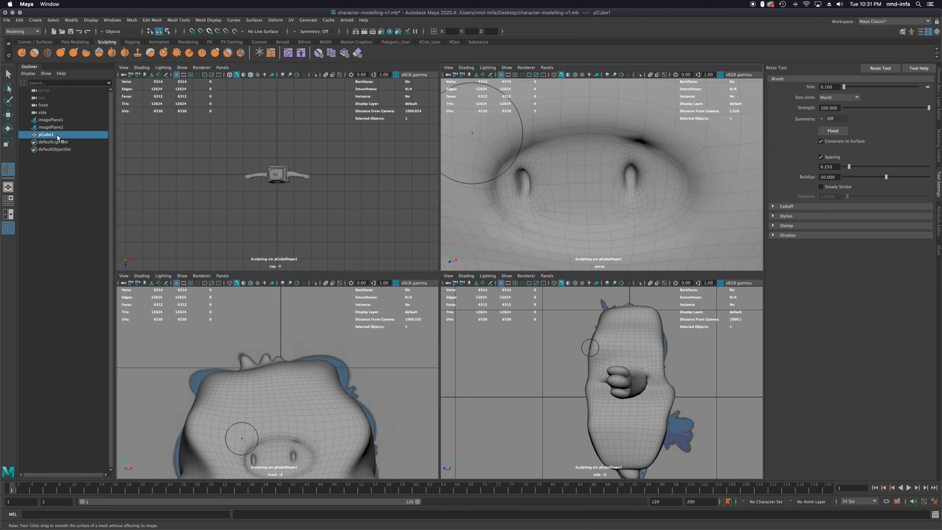
{"action": "scroll", "coordinate": [631, 182], "scroll_direction": "up", "scroll_amount": 5}
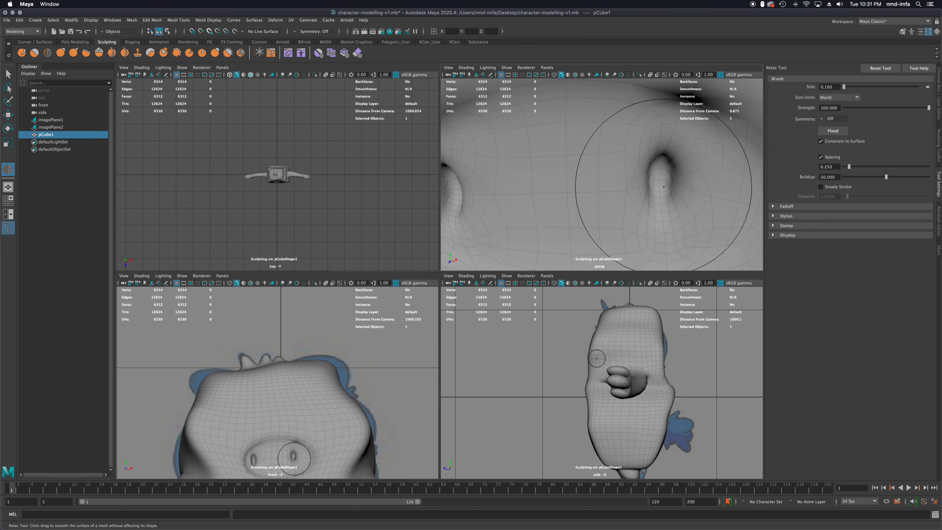
{"action": "scroll", "coordinate": [670, 133], "scroll_direction": "down", "scroll_amount": 4}
{"action": "mouse_move", "coordinate": [685, 116]}
{"action": "left_mouse_down", "text": "alt"}
{"action": "mouse_move", "coordinate": [672, 125]}
{"action": "mouse_move", "coordinate": [689, 123]}
{"action": "left_mouse_up", "text": "alt"}
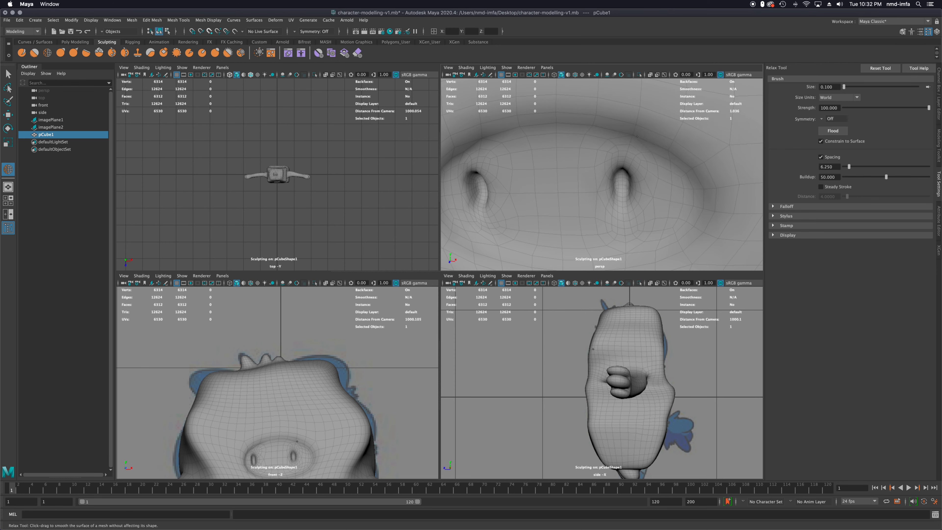
{"action": "key", "text": "f"}
{"action": "scroll", "coordinate": [606, 151], "scroll_direction": "up", "scroll_amount": 10}
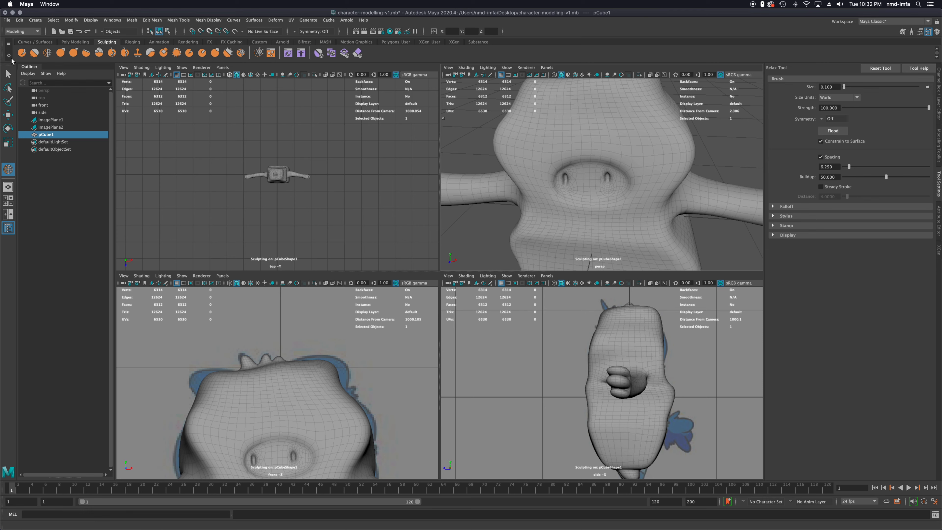
Activate the sculpting Foamy tool, set its strength to 2, and try lifting the largest hair tuft, undoing the strokes
{"action": "left_click", "coordinate": [34, 53]}
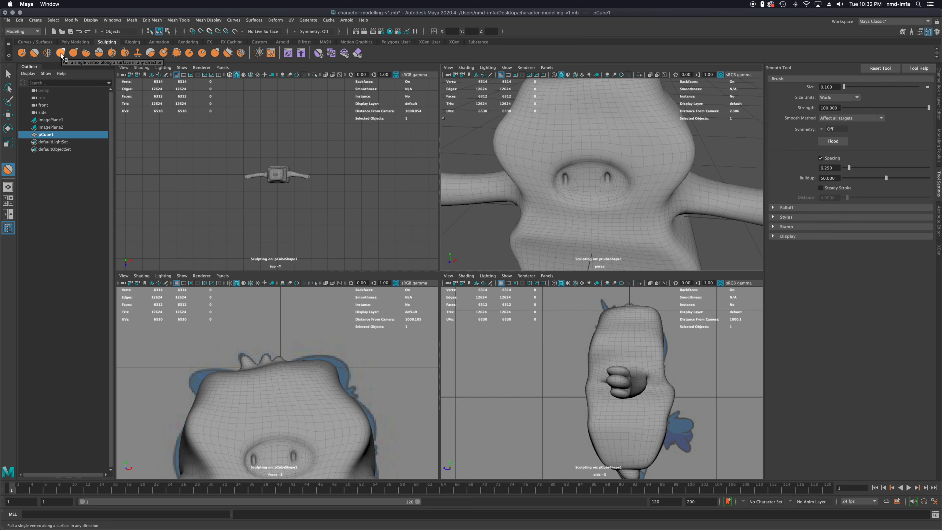
{"action": "left_click", "coordinate": [99, 53]}
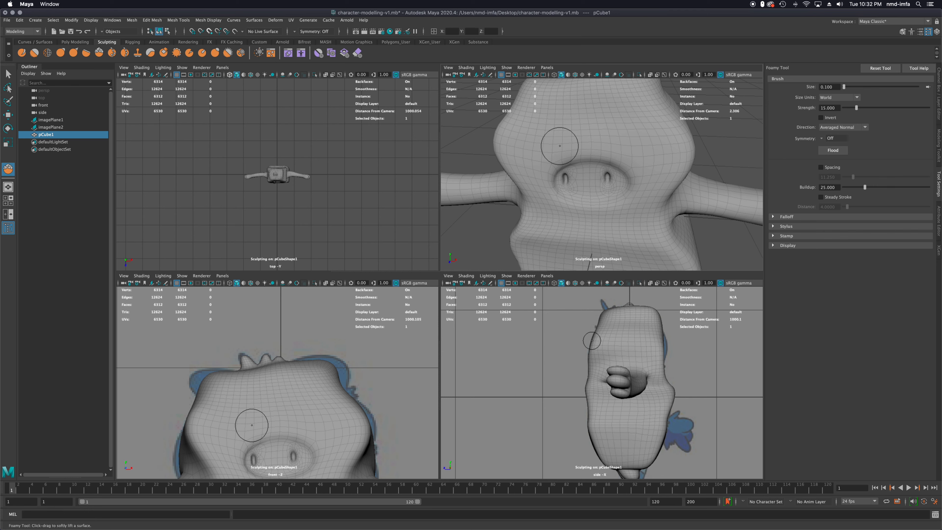
{"action": "middle_click_drag", "start_coordinate": [578, 154], "coordinate": [582, 226], "text": "alt"}
{"action": "left_click_drag", "start_coordinate": [568, 155], "coordinate": [566, 155]}
{"action": "key", "text": "ctrl+z"}
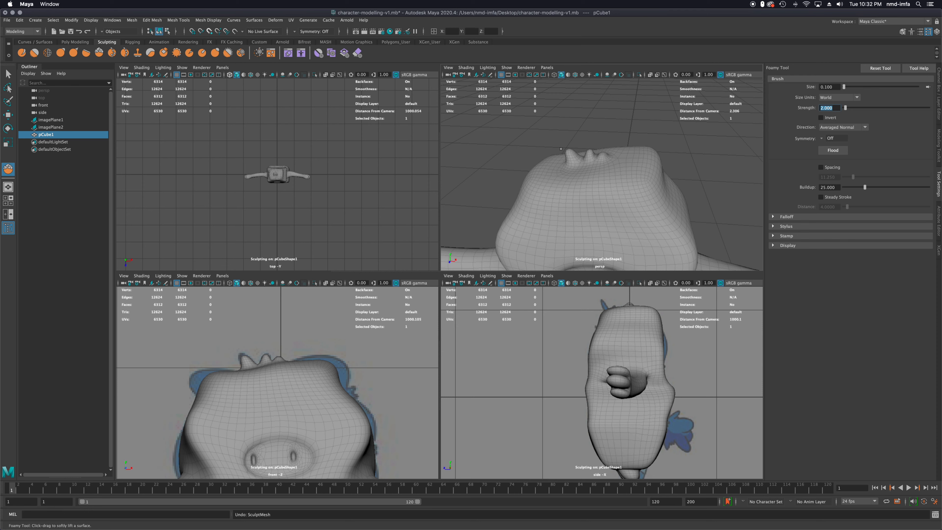
{"action": "left_click_drag", "start_coordinate": [568, 153], "coordinate": [568, 151]}
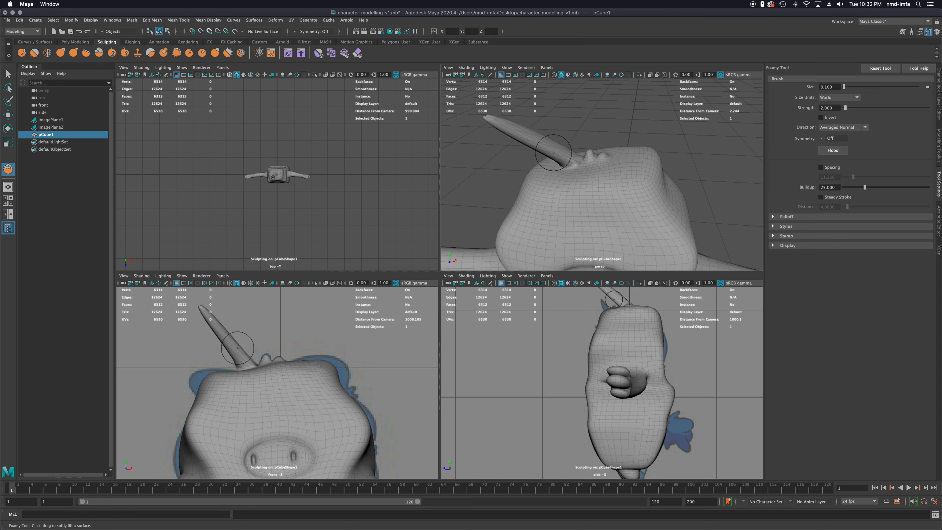
{"action": "key", "text": "ctrl+z"}
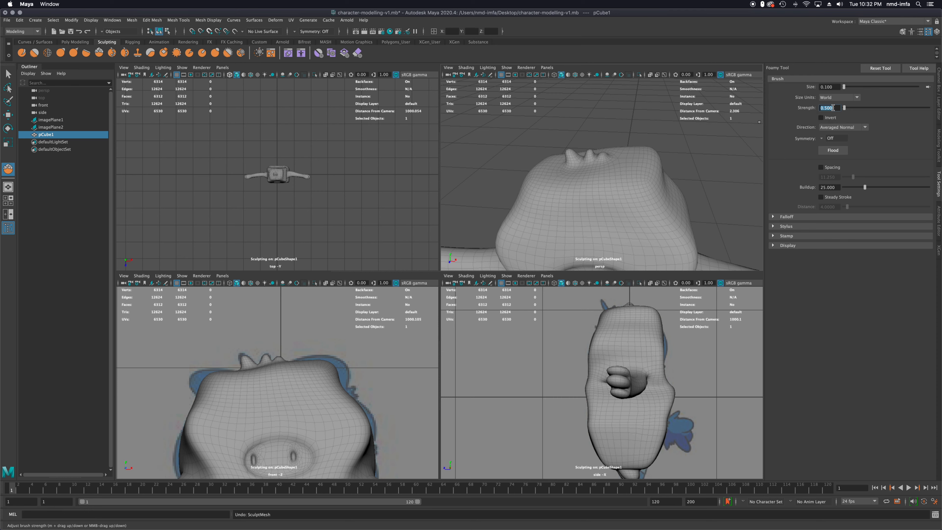
Try lifting the largest hair tuft with the Foamy strength set to 0.5, and undo the strokes
{"action": "scroll", "coordinate": [564, 117], "scroll_direction": "up", "scroll_amount": 6}
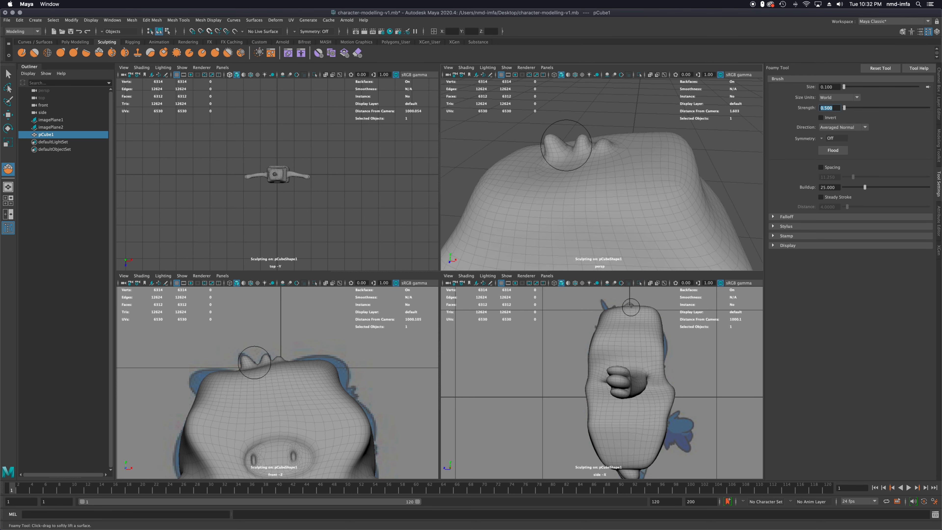
{"action": "left_click_drag", "start_coordinate": [552, 137], "coordinate": [531, 129]}
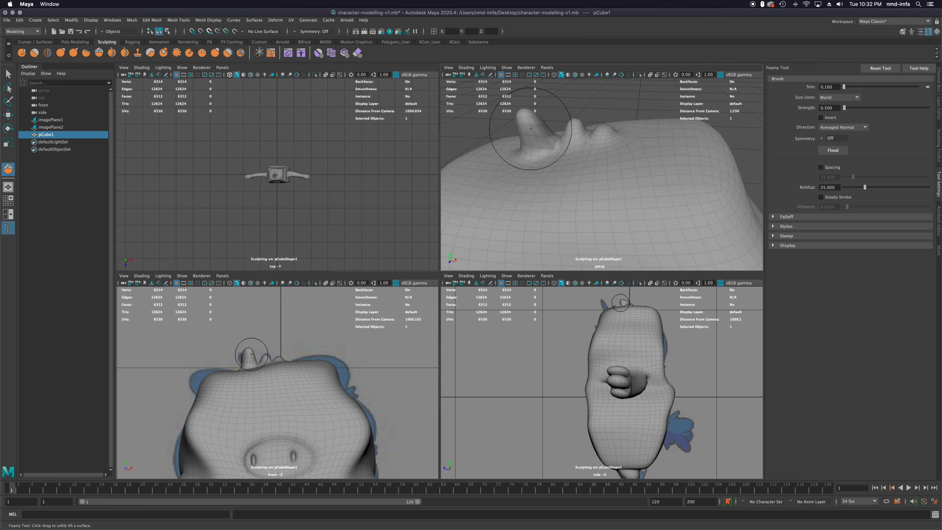
{"action": "key", "text": "ctrl+z"}
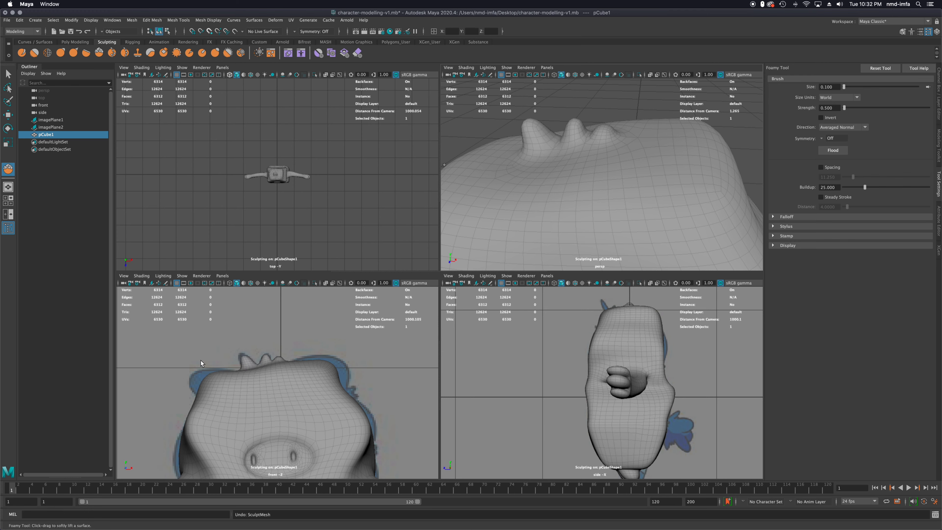
{"action": "left_click_drag", "start_coordinate": [248, 361], "coordinate": [243, 362]}
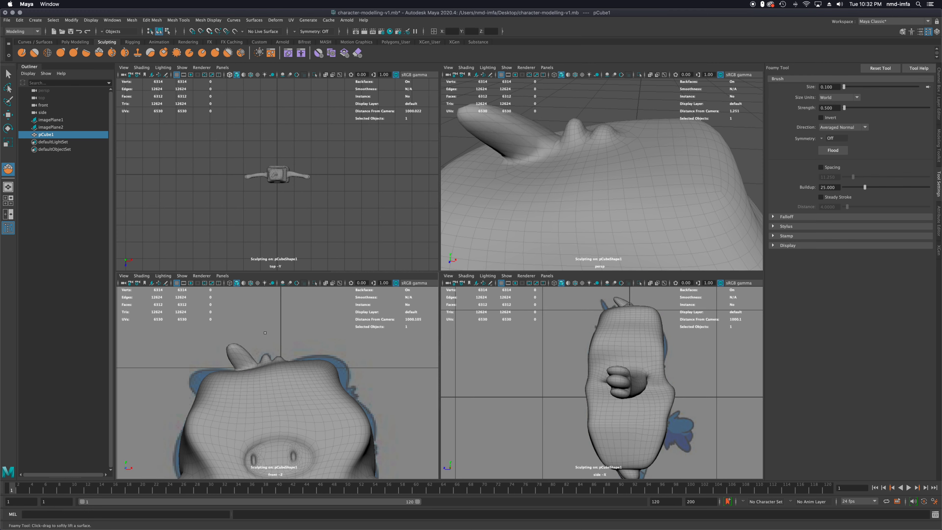
{"action": "key", "text": "ctrl+z"}
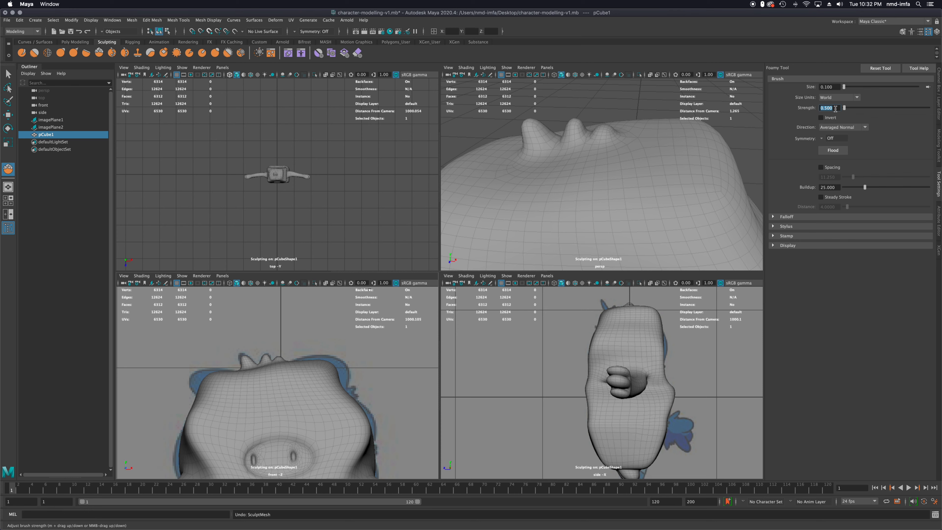
Set the Foamy brush strength to 0.1 and softly lift the hair tufts on top of the head
{"action": "type", "text": ".1"}
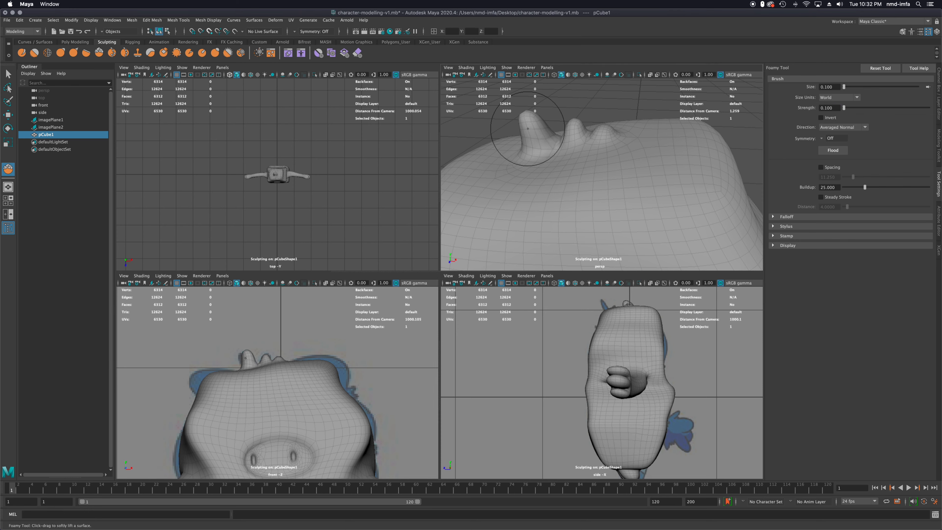
{"action": "key", "text": "ctrl+z"}
{"action": "left_click_drag", "start_coordinate": [528, 130], "coordinate": [527, 130]}
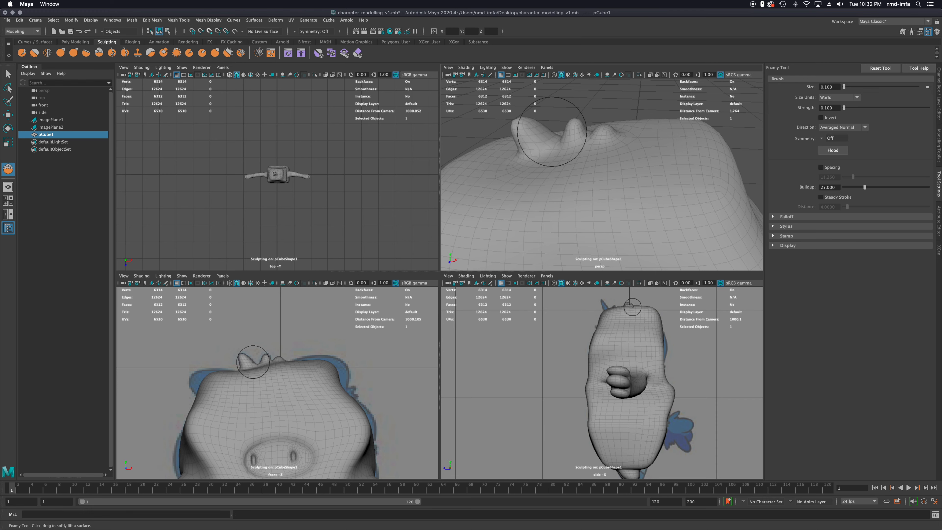
{"action": "left_click_drag", "start_coordinate": [576, 128], "coordinate": [574, 128]}
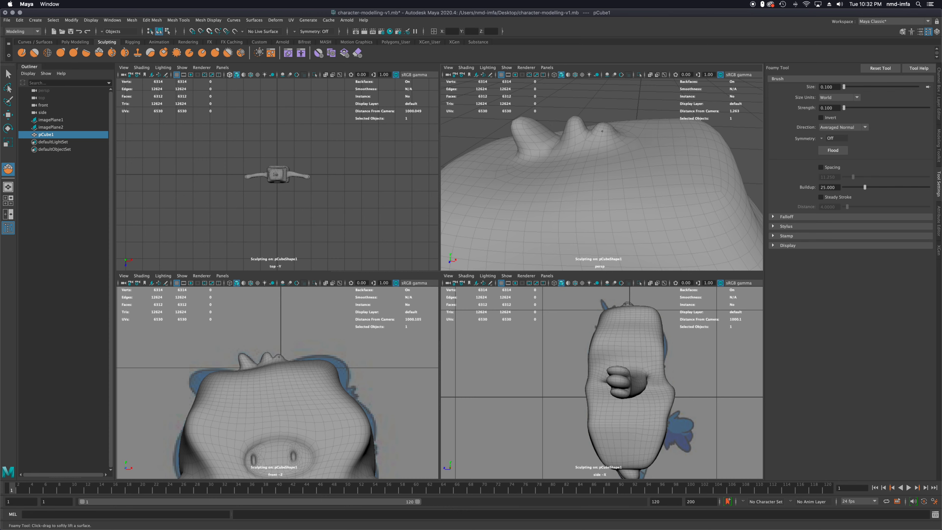
{"action": "left_click_drag", "start_coordinate": [622, 162], "coordinate": [627, 165], "text": "alt"}
{"action": "scroll", "coordinate": [502, 204], "scroll_direction": "up", "scroll_amount": 5}
{"action": "scroll", "coordinate": [502, 206], "scroll_direction": "down", "scroll_amount": 4}
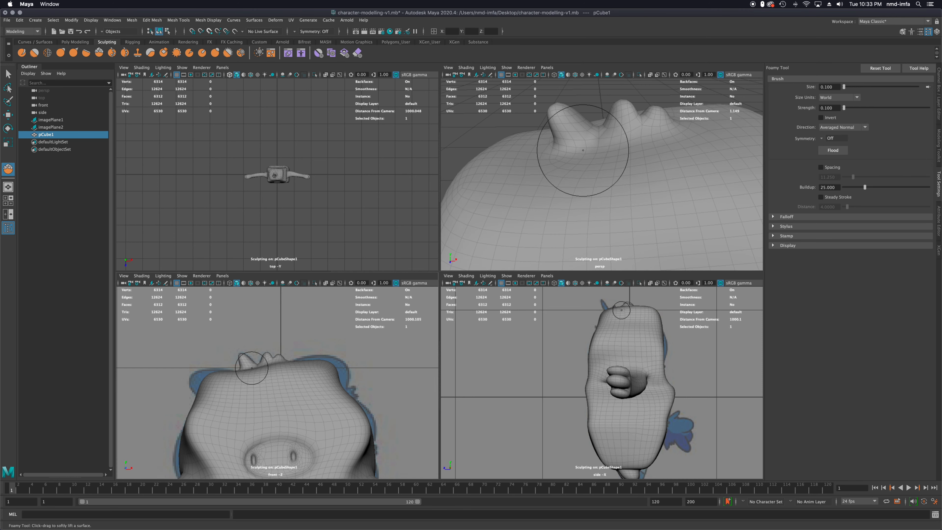
{"action": "scroll", "coordinate": [281, 371], "scroll_direction": "up", "scroll_amount": 2}
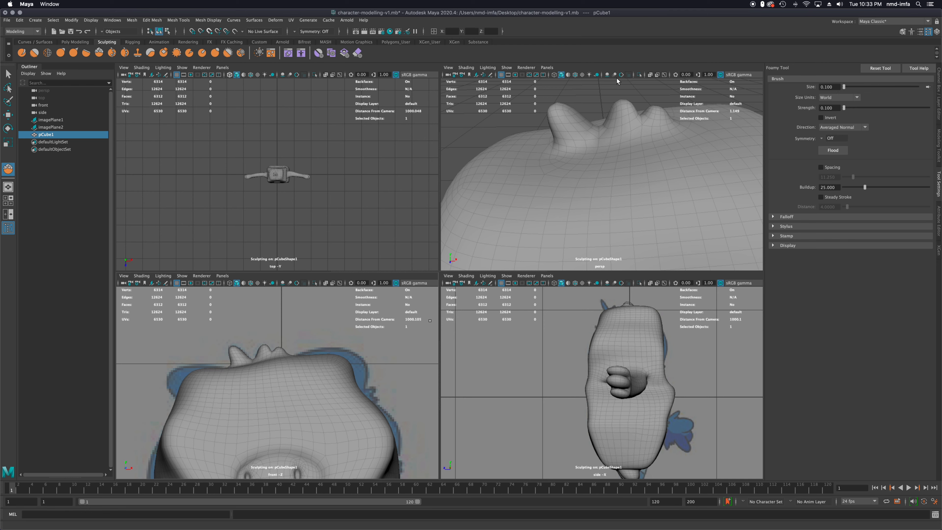
Activate the Sculpt tool, set its size to 0.25, and lift both upper corners of the head to match the front reference
{"action": "left_click", "coordinate": [21, 53]}
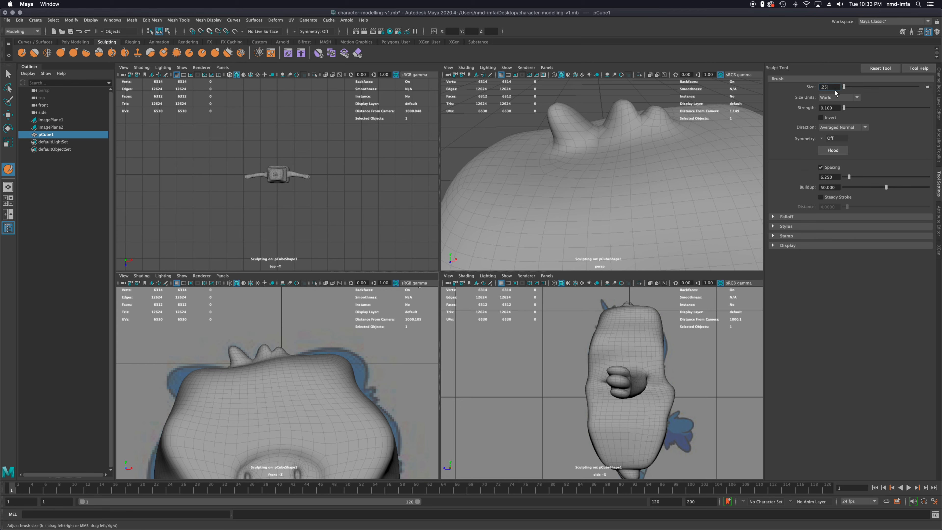
{"action": "key", "text": "Return"}
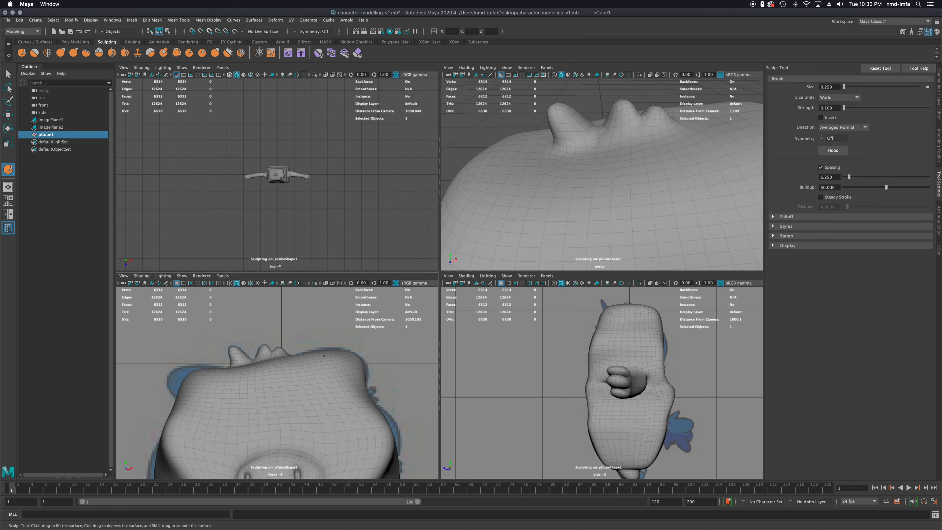
{"action": "left_click_drag", "start_coordinate": [564, 261], "coordinate": [545, 258], "text": "alt"}
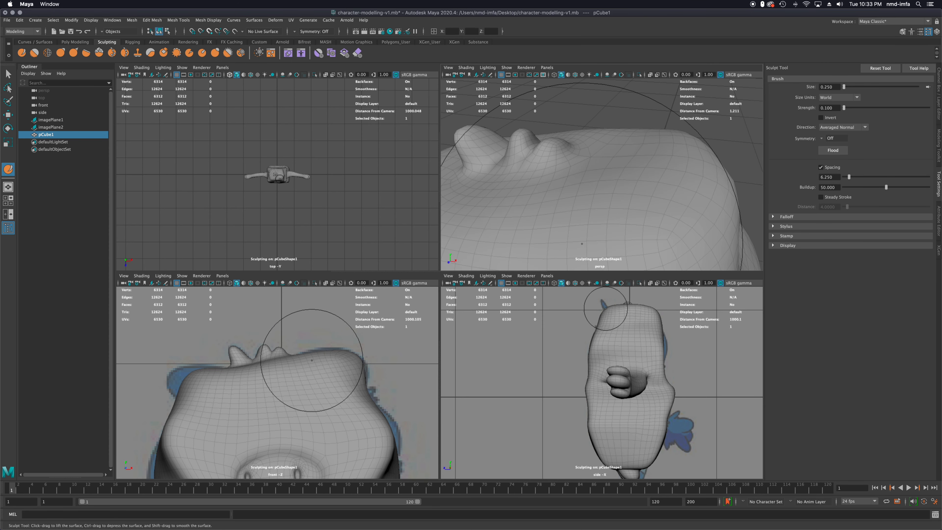
{"action": "scroll", "coordinate": [596, 220], "scroll_direction": "down", "scroll_amount": 1}
{"action": "mouse_move", "coordinate": [596, 220]}
{"action": "left_mouse_down", "text": "alt"}
{"action": "mouse_move", "coordinate": [620, 233]}
{"action": "mouse_move", "coordinate": [654, 231]}
{"action": "mouse_move", "coordinate": [544, 247]}
{"action": "mouse_move", "coordinate": [595, 238]}
{"action": "left_mouse_up", "text": "alt"}
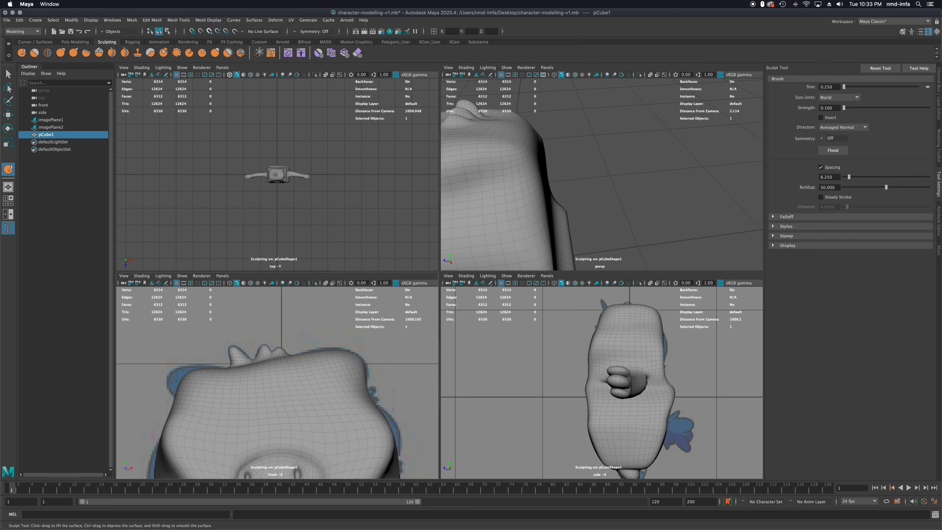
{"action": "left_click_drag", "start_coordinate": [186, 381], "coordinate": [169, 375]}
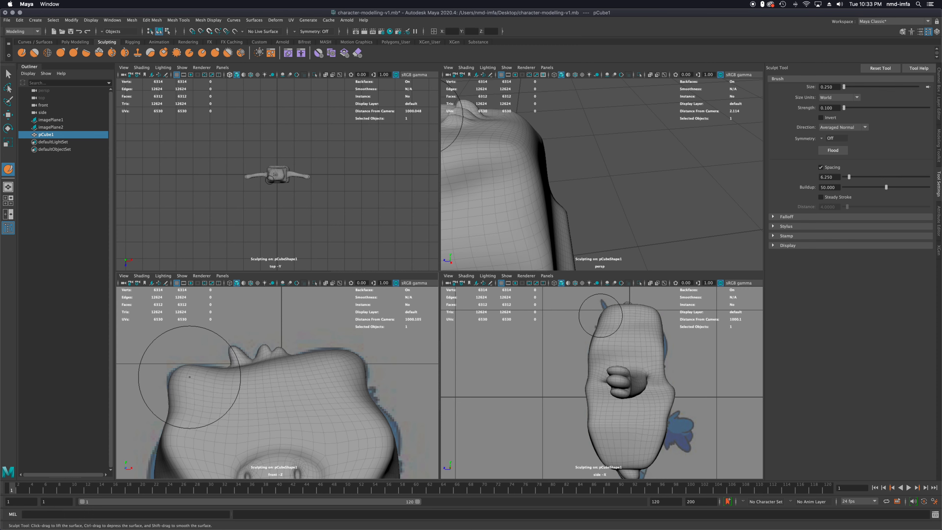
Build out the bulge on the character's left side of the head to the front reference outline, undoing the excess stroke
{"action": "scroll", "coordinate": [256, 390], "scroll_direction": "down", "scroll_amount": 4}
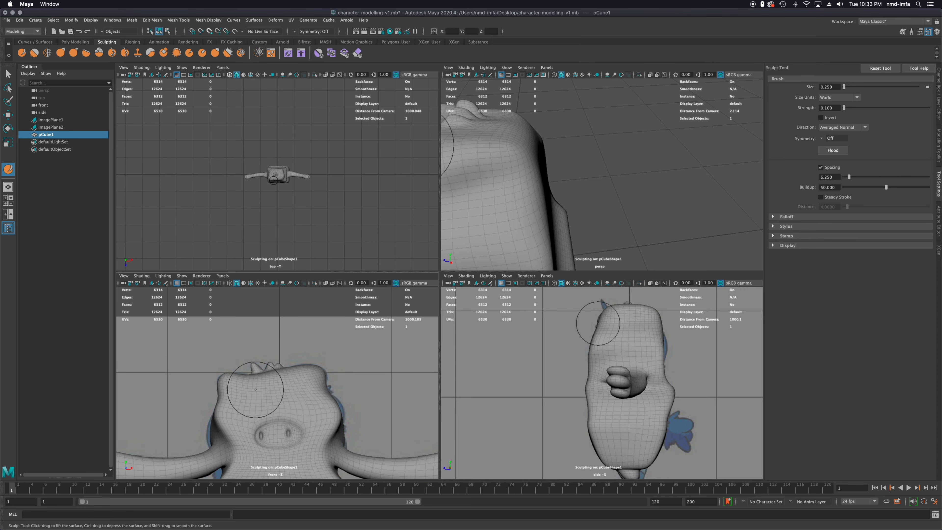
{"action": "scroll", "coordinate": [370, 434], "scroll_direction": "up", "scroll_amount": 3}
{"action": "middle_click_drag", "start_coordinate": [345, 432], "coordinate": [332, 391], "text": "alt"}
{"action": "scroll", "coordinate": [337, 385], "scroll_direction": "up", "scroll_amount": 1}
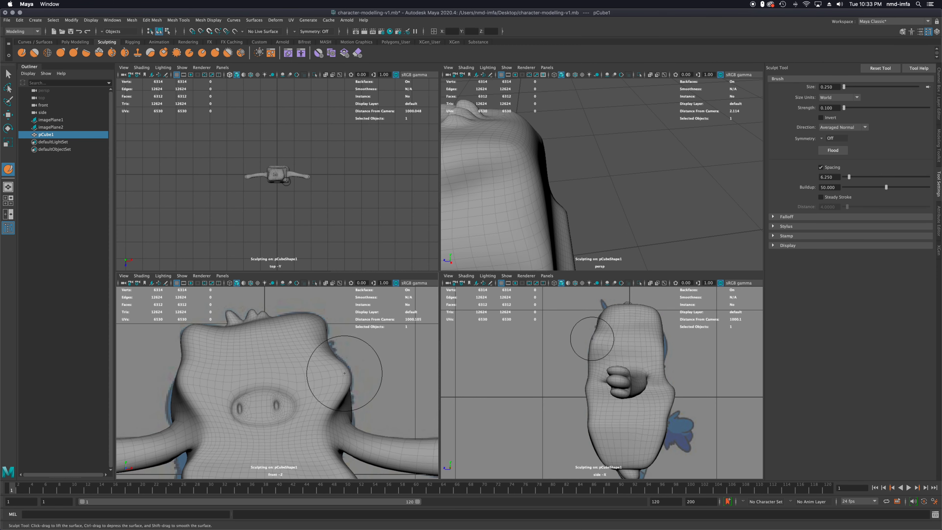
{"action": "scroll", "coordinate": [527, 216], "scroll_direction": "down", "scroll_amount": 3}
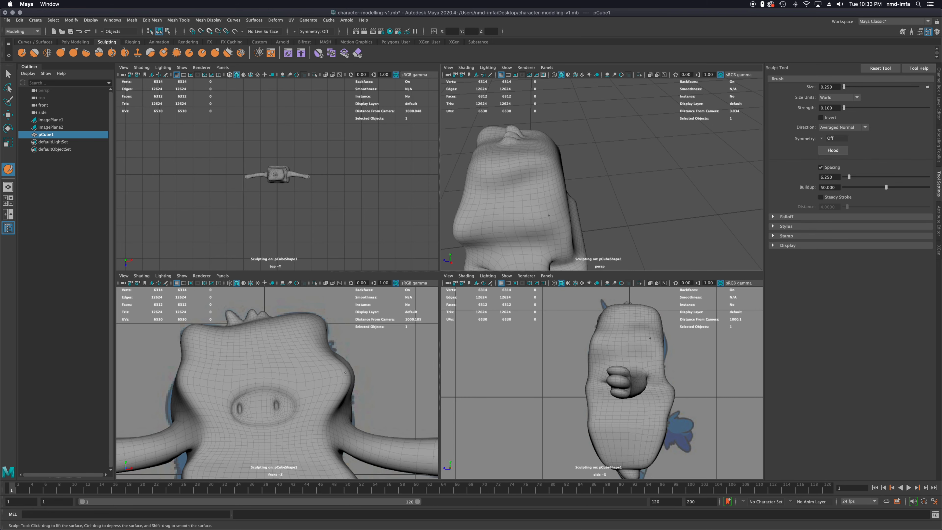
{"action": "mouse_move", "coordinate": [527, 224]}
{"action": "left_mouse_down", "text": "alt"}
{"action": "mouse_move", "coordinate": [553, 211]}
{"action": "mouse_move", "coordinate": [531, 201]}
{"action": "mouse_move", "coordinate": [508, 167]}
{"action": "left_mouse_up", "text": "alt"}
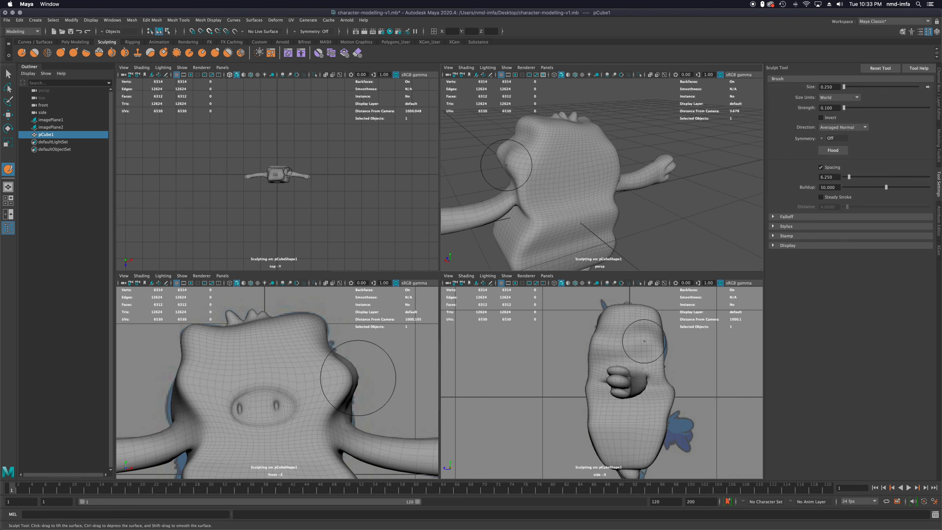
{"action": "scroll", "coordinate": [497, 165], "scroll_direction": "up", "scroll_amount": 2}
{"action": "scroll", "coordinate": [497, 165], "scroll_direction": "up", "scroll_amount": 1}
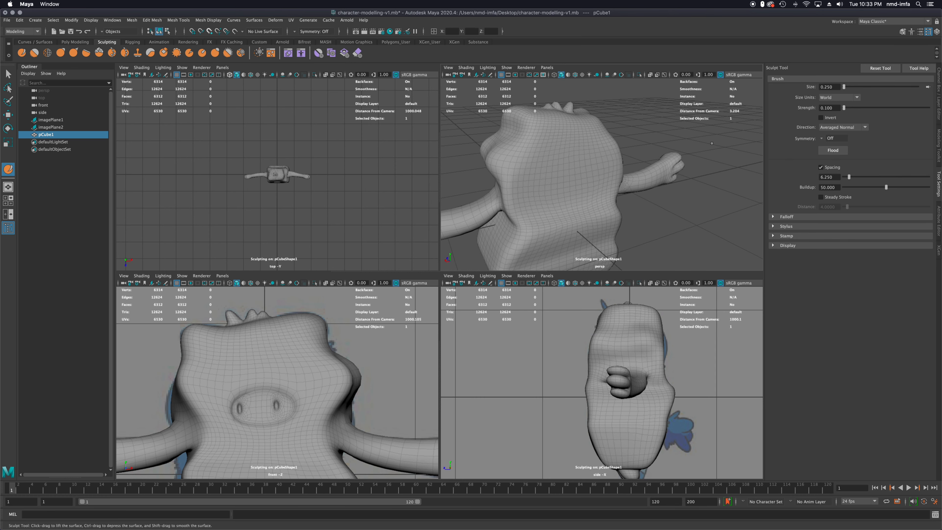
{"action": "key", "text": "ctrl+z"}
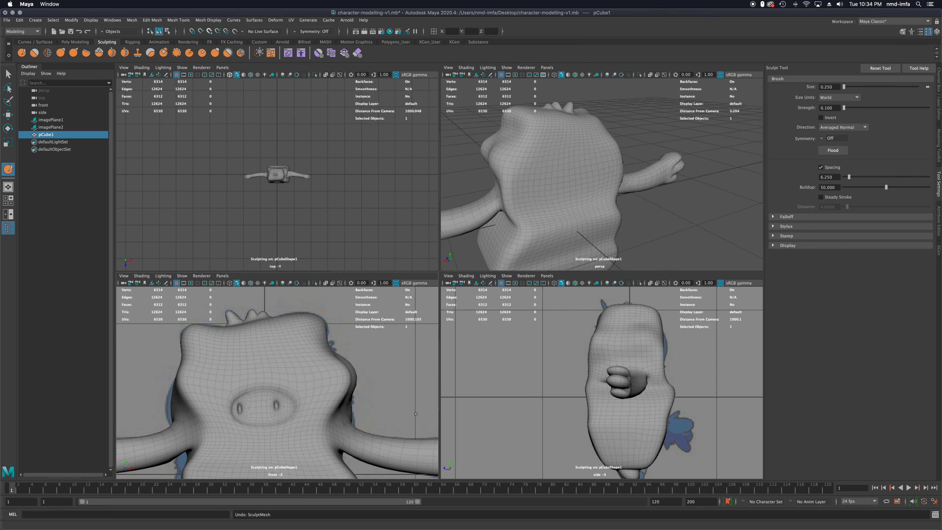
Build out the character's right side of the torso below the arm to cover the front reference outline
{"action": "middle_click_drag", "start_coordinate": [200, 394], "coordinate": [320, 390], "text": "alt"}
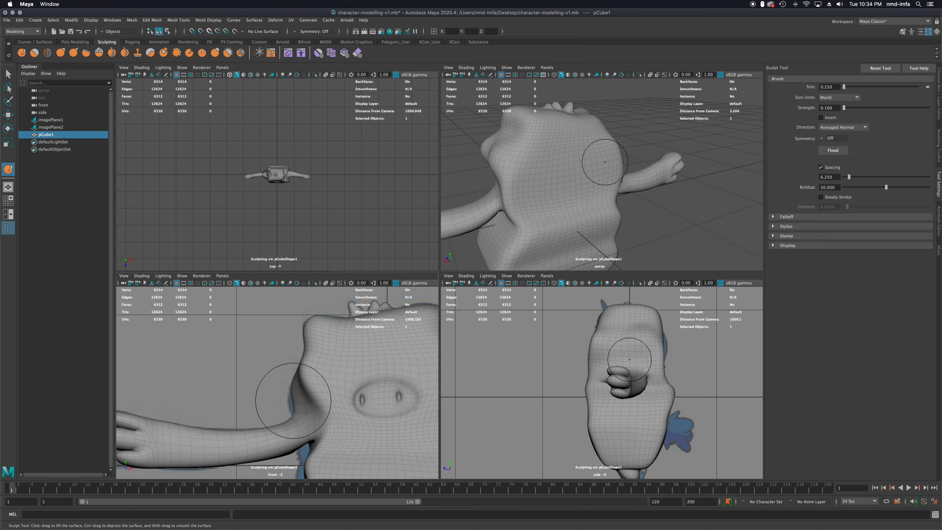
{"action": "scroll", "coordinate": [314, 394], "scroll_direction": "down", "scroll_amount": 4}
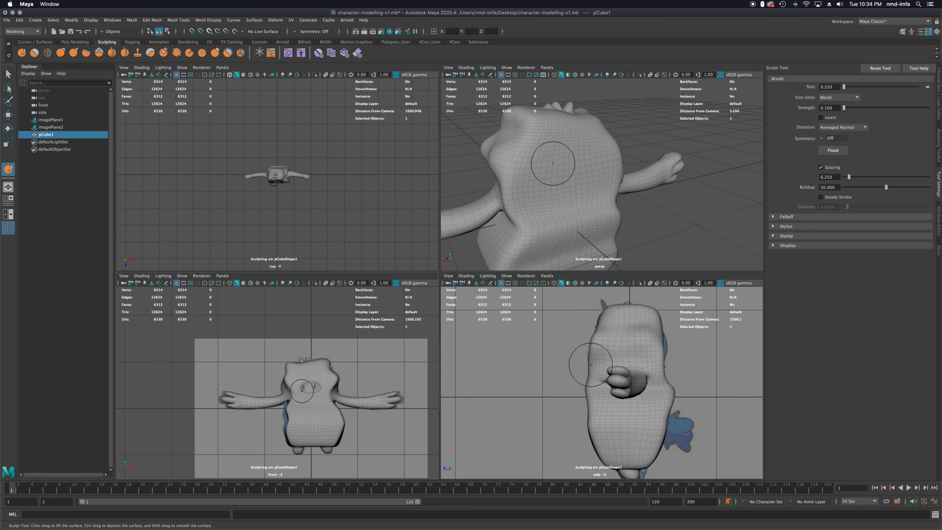
{"action": "scroll", "coordinate": [303, 426], "scroll_direction": "up", "scroll_amount": 5}
{"action": "middle_click_drag", "start_coordinate": [304, 428], "coordinate": [311, 365], "text": "alt"}
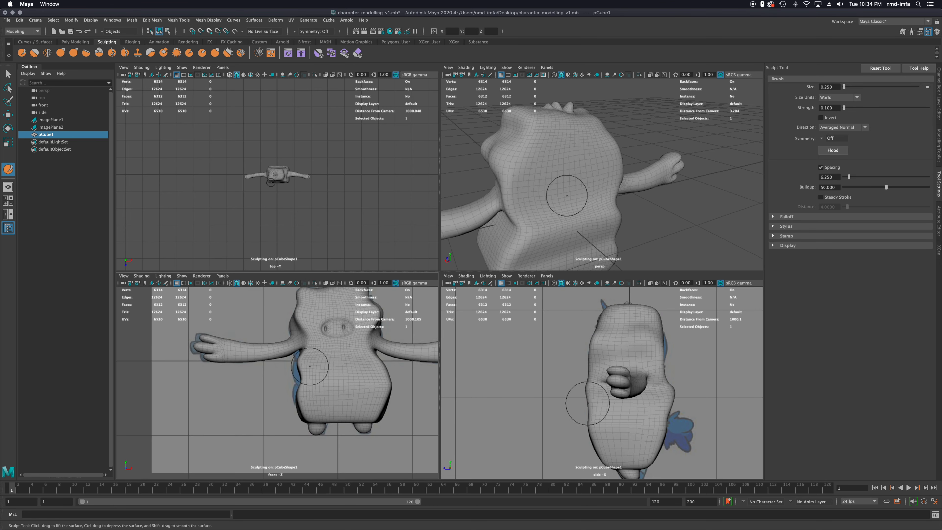
{"action": "scroll", "coordinate": [322, 365], "scroll_direction": "up", "scroll_amount": 5}
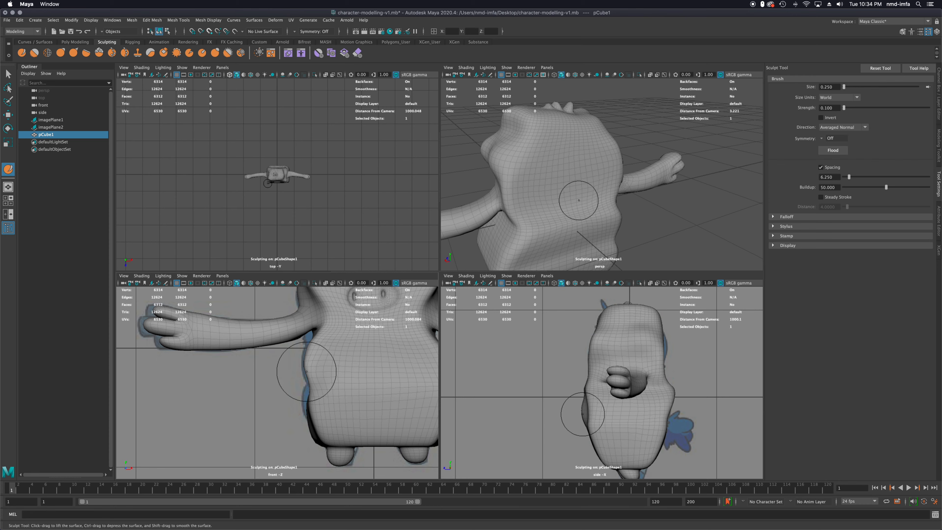
{"action": "left_click_drag", "start_coordinate": [307, 361], "coordinate": [308, 400]}
{"action": "left_click_drag", "start_coordinate": [309, 400], "coordinate": [313, 419]}
{"action": "left_click_drag", "start_coordinate": [313, 420], "coordinate": [316, 428]}
{"action": "left_click_drag", "start_coordinate": [316, 428], "coordinate": [332, 383]}
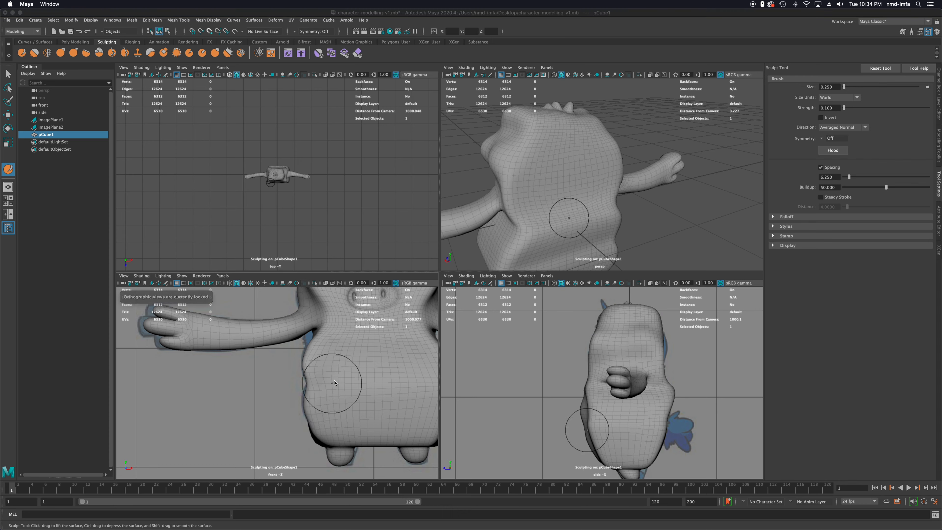
Activate the sculpting Smooth tool and soften the raised ridge along the character's right side of the torso
{"action": "left_click_drag", "start_coordinate": [650, 202], "coordinate": [471, 202], "text": "alt"}
{"action": "left_click_drag", "start_coordinate": [595, 164], "coordinate": [643, 212], "text": "alt"}
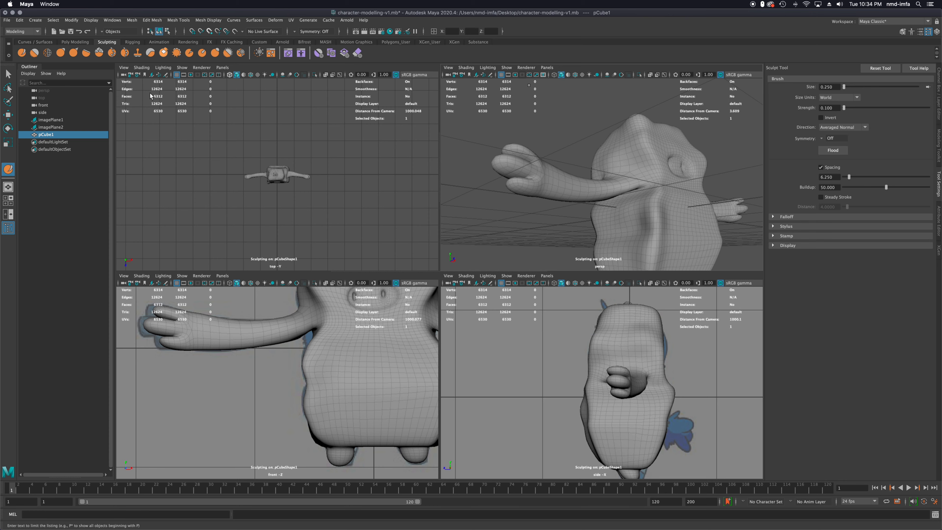
{"action": "left_click", "coordinate": [34, 53]}
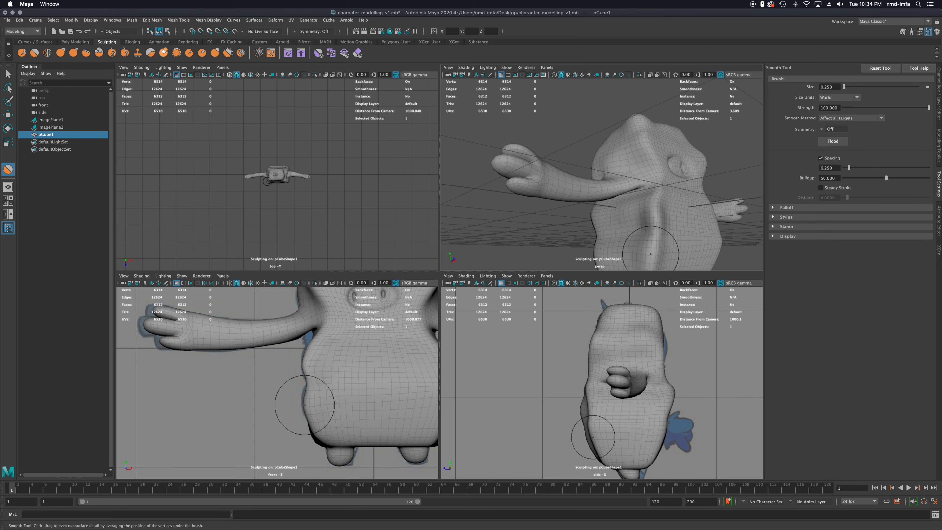
{"action": "mouse_move", "coordinate": [635, 229]}
{"action": "left_mouse_down"}
{"action": "mouse_move", "coordinate": [651, 208]}
{"action": "mouse_move", "coordinate": [658, 215]}
{"action": "mouse_move", "coordinate": [642, 230]}
{"action": "left_mouse_up"}
{"action": "left_click_drag", "start_coordinate": [642, 230], "coordinate": [635, 228]}
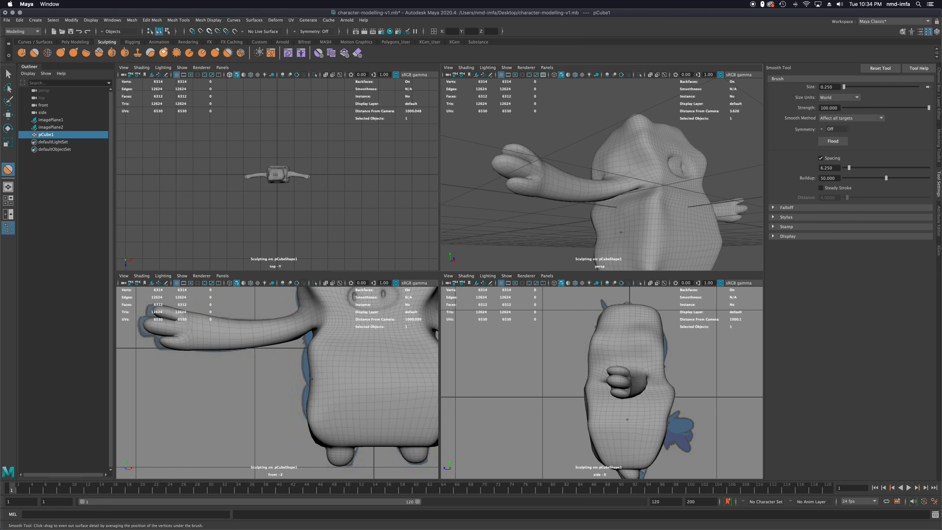
{"action": "left_click_drag", "start_coordinate": [609, 231], "coordinate": [616, 215]}
{"action": "left_click_drag", "start_coordinate": [621, 205], "coordinate": [657, 187]}
{"action": "mouse_move", "coordinate": [658, 187]}
{"action": "left_mouse_down"}
{"action": "mouse_move", "coordinate": [655, 168]}
{"action": "mouse_move", "coordinate": [652, 189]}
{"action": "left_mouse_up"}
{"action": "middle_click_drag", "start_coordinate": [663, 221], "coordinate": [632, 243], "text": "alt"}
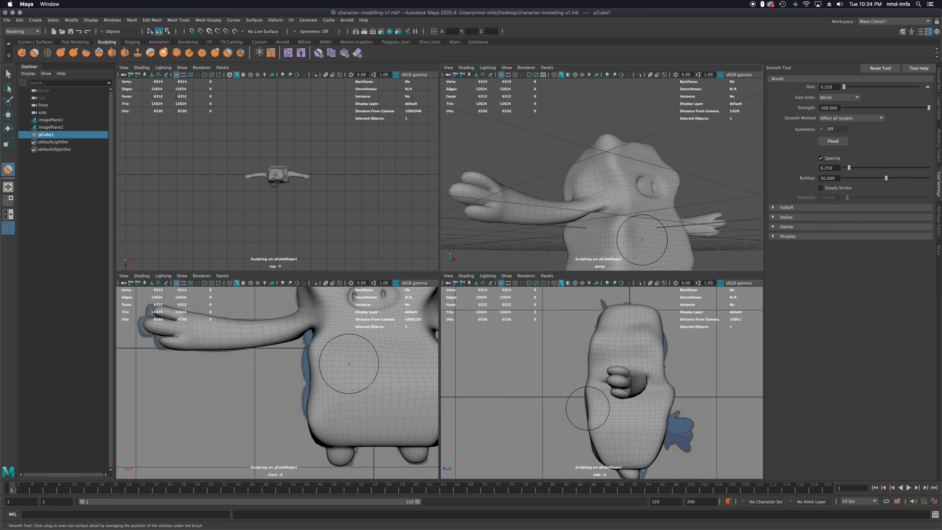
Smooth the side of the character's head above the arm
{"action": "mouse_move", "coordinate": [351, 335]}
{"action": "middle_mouse_down", "text": "alt"}
{"action": "mouse_move", "coordinate": [235, 395]}
{"action": "mouse_move", "coordinate": [226, 412]}
{"action": "middle_mouse_up", "text": "alt"}
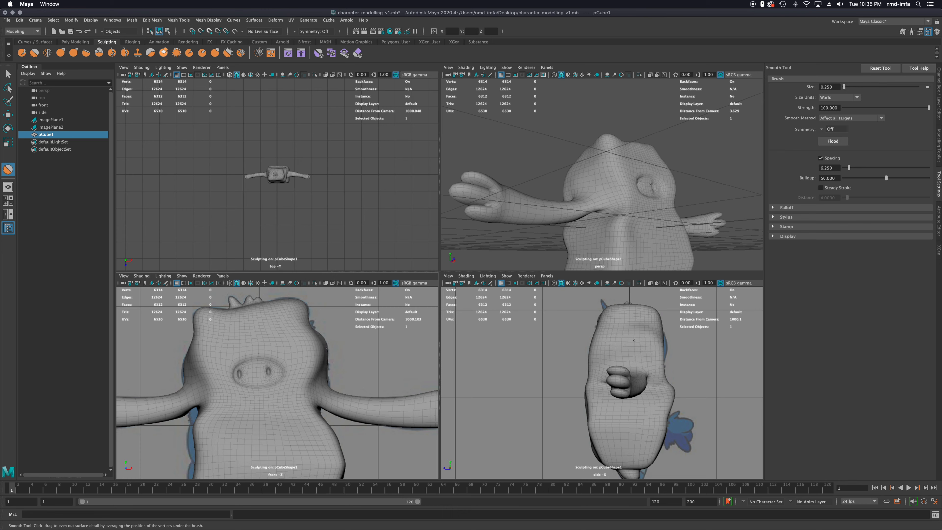
{"action": "mouse_move", "coordinate": [611, 179]}
{"action": "left_mouse_down", "text": "alt"}
{"action": "mouse_move", "coordinate": [497, 251]}
{"action": "mouse_move", "coordinate": [590, 229]}
{"action": "left_mouse_up", "text": "alt"}
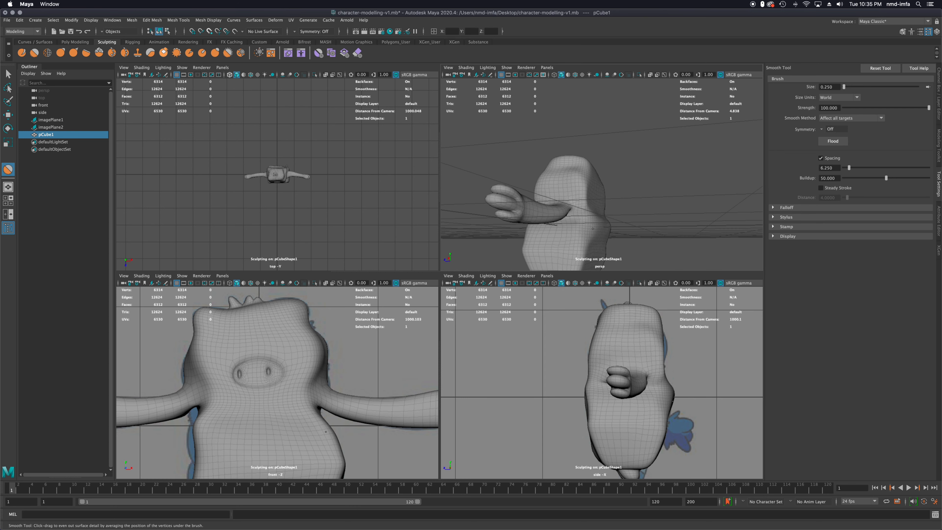
{"action": "left_click_drag", "start_coordinate": [592, 229], "coordinate": [621, 228], "text": "alt"}
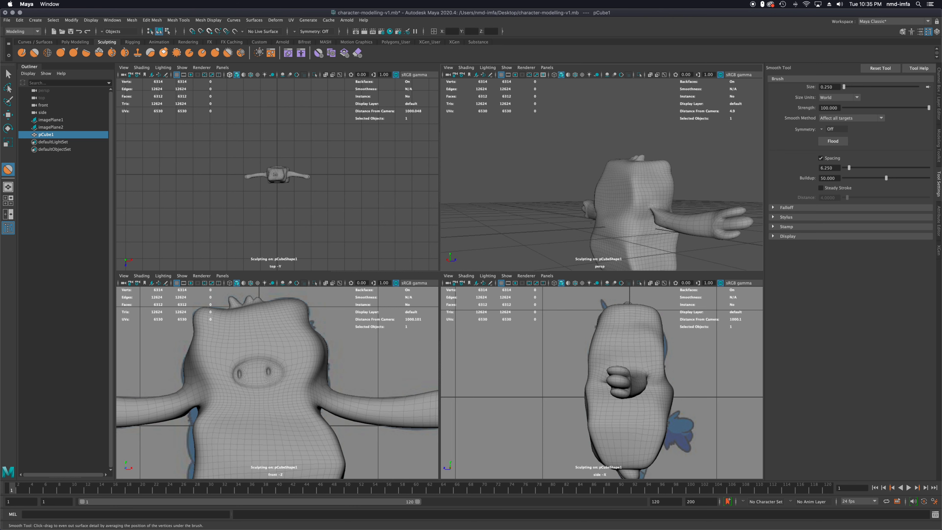
Smooth the rear edge of the torso below the character's right arm down to the base, undoing the stroke near the armpit
{"action": "middle_click_drag", "start_coordinate": [624, 228], "coordinate": [596, 177], "text": "alt"}
{"action": "scroll", "coordinate": [633, 162], "scroll_direction": "up", "scroll_amount": 5}
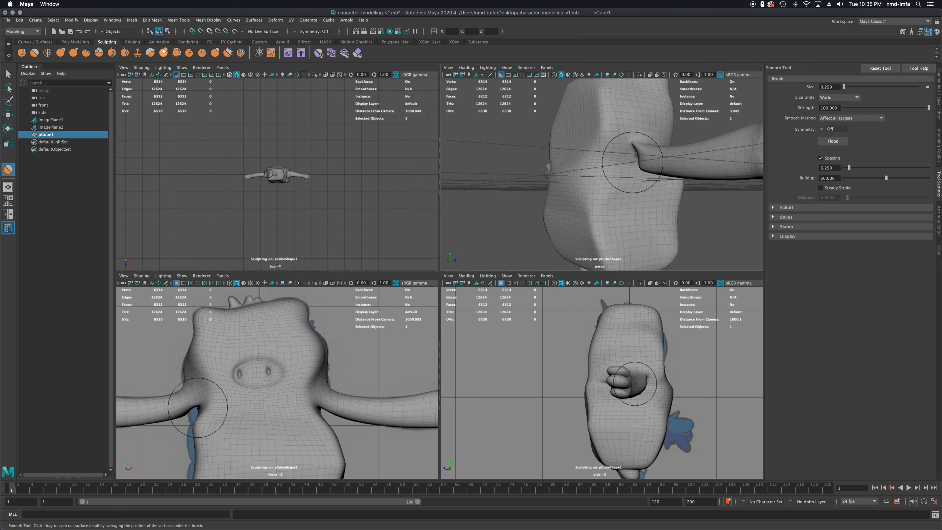
{"action": "scroll", "coordinate": [633, 162], "scroll_direction": "up", "scroll_amount": 2}
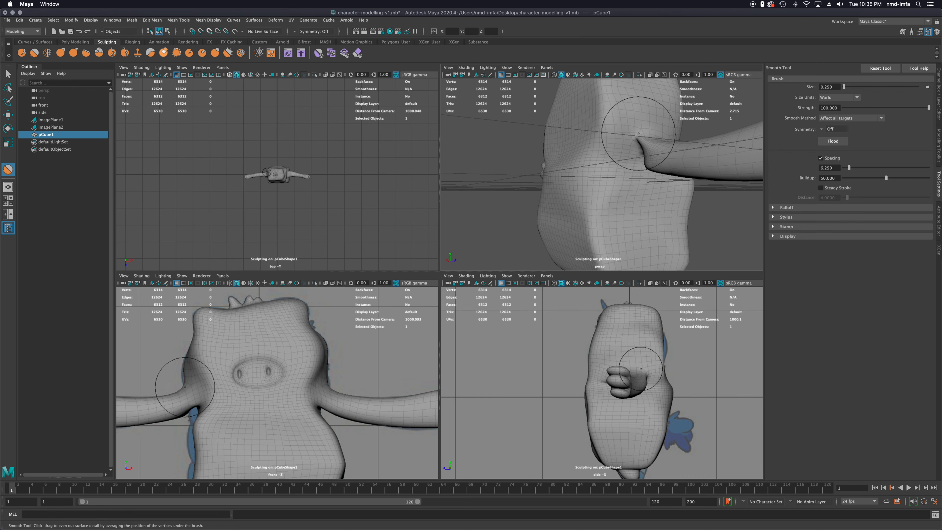
{"action": "left_click_drag", "start_coordinate": [638, 133], "coordinate": [628, 162]}
{"action": "key", "text": "super+z"}
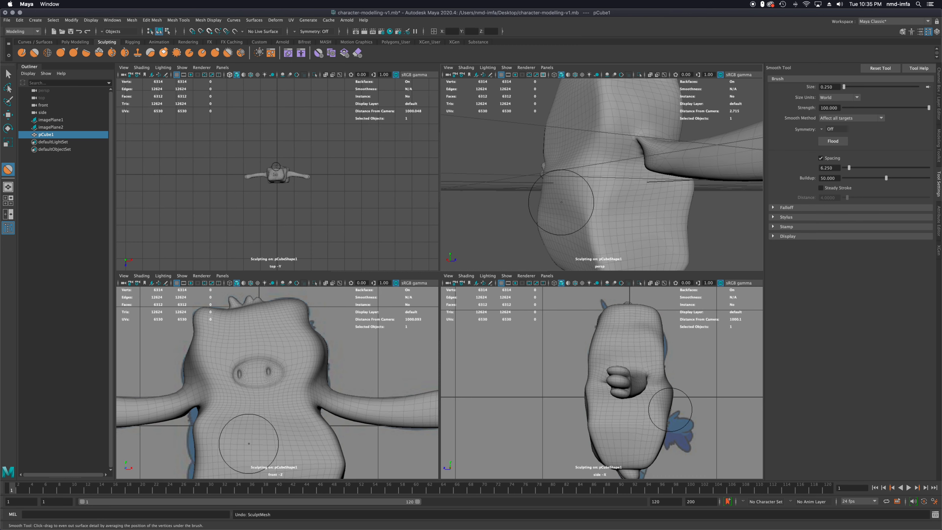
{"action": "left_click_drag", "start_coordinate": [590, 214], "coordinate": [600, 169], "text": "alt"}
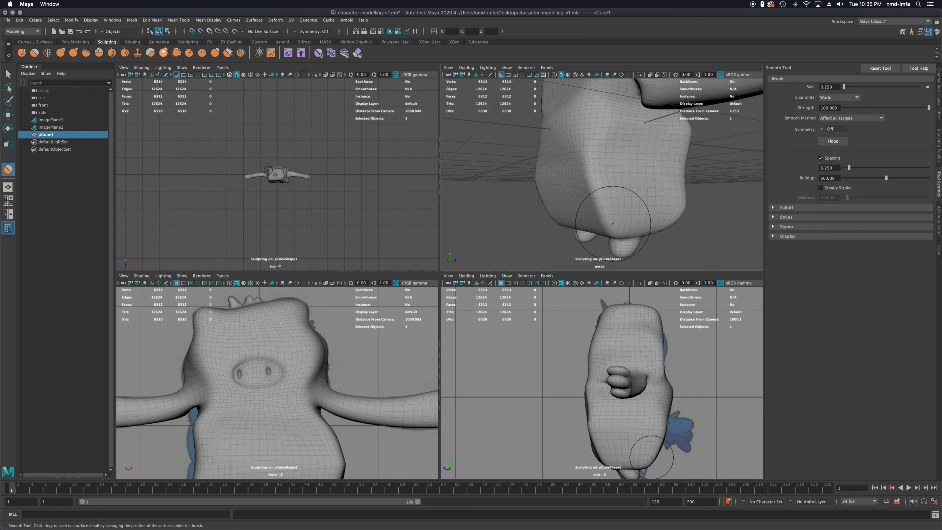
Enable Soft Select and, in vertex mode, select a vertex at the tip of the character's left foot in the side view
{"action": "scroll", "coordinate": [640, 446], "scroll_direction": "up", "scroll_amount": 8}
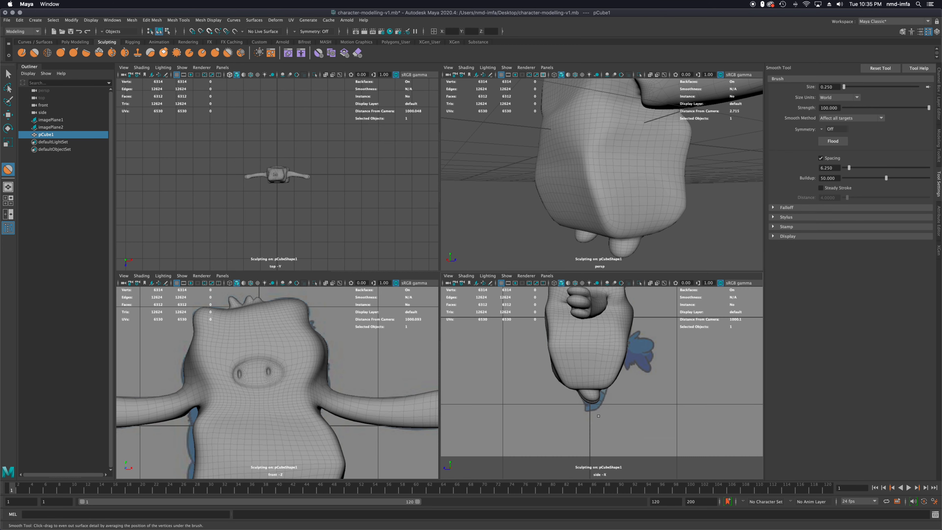
{"action": "scroll", "coordinate": [599, 413], "scroll_direction": "up", "scroll_amount": 4}
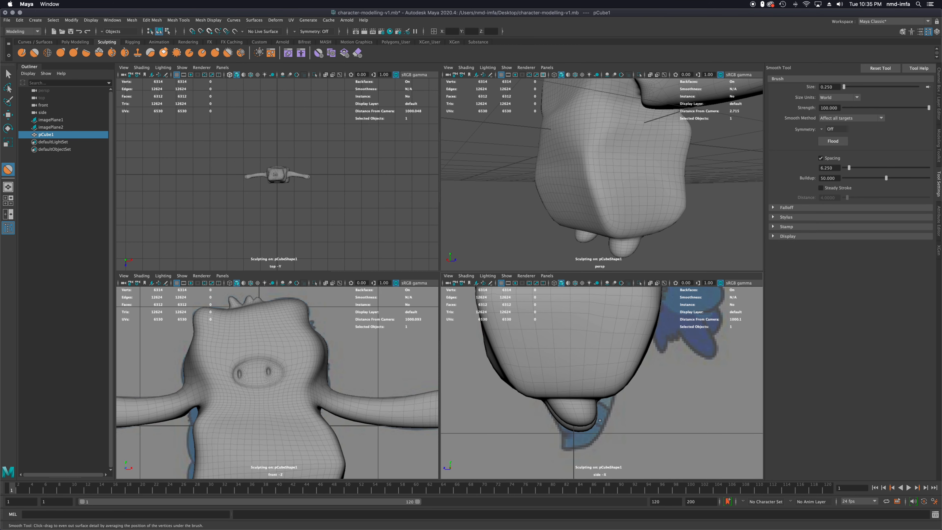
{"action": "middle_click_drag", "start_coordinate": [595, 432], "coordinate": [581, 378], "text": "alt"}
{"action": "scroll", "coordinate": [581, 378], "scroll_direction": "up", "scroll_amount": 3}
{"action": "scroll", "coordinate": [581, 378], "scroll_direction": "up", "scroll_amount": 2}
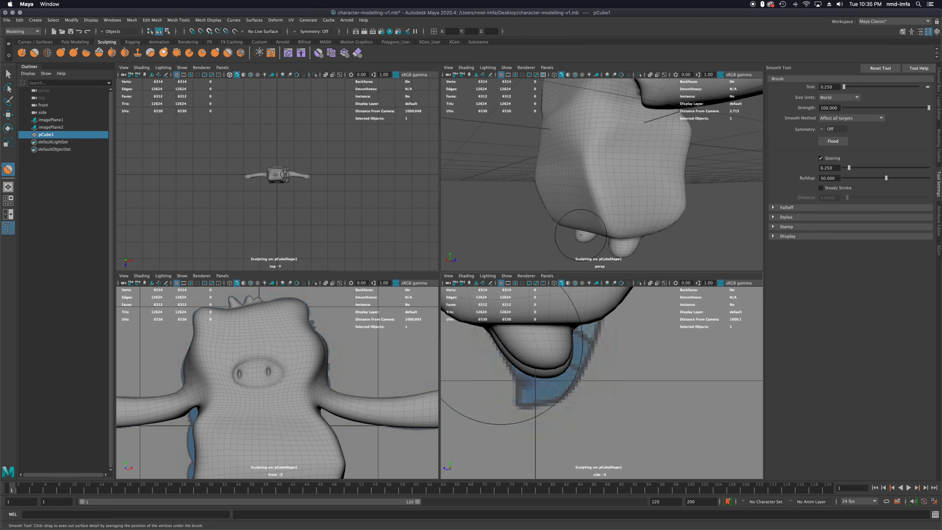
{"action": "left_click", "coordinate": [8, 73]}
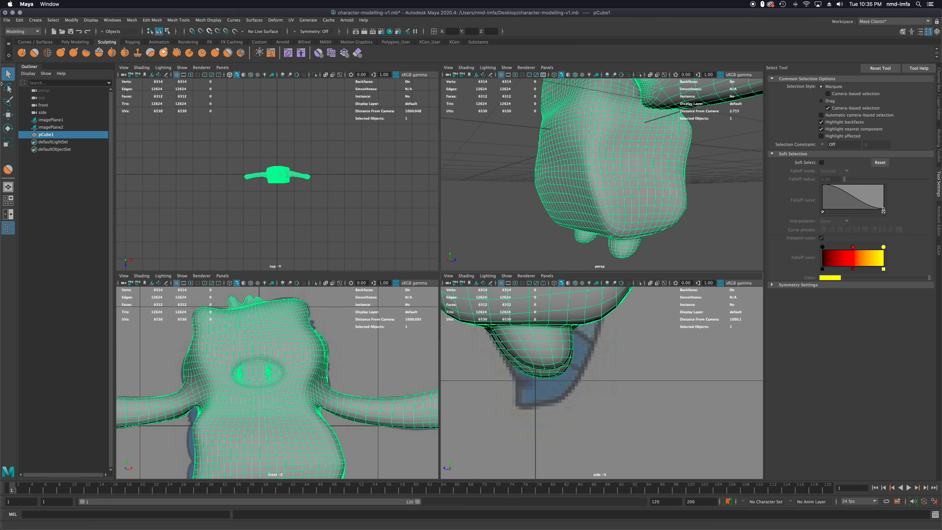
{"action": "left_click", "coordinate": [821, 163]}
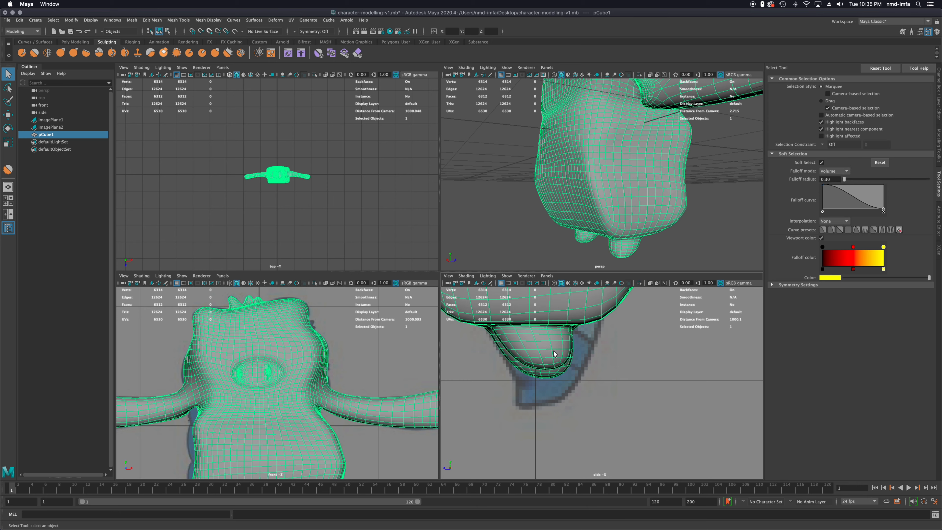
{"action": "right_click", "coordinate": [543, 320]}
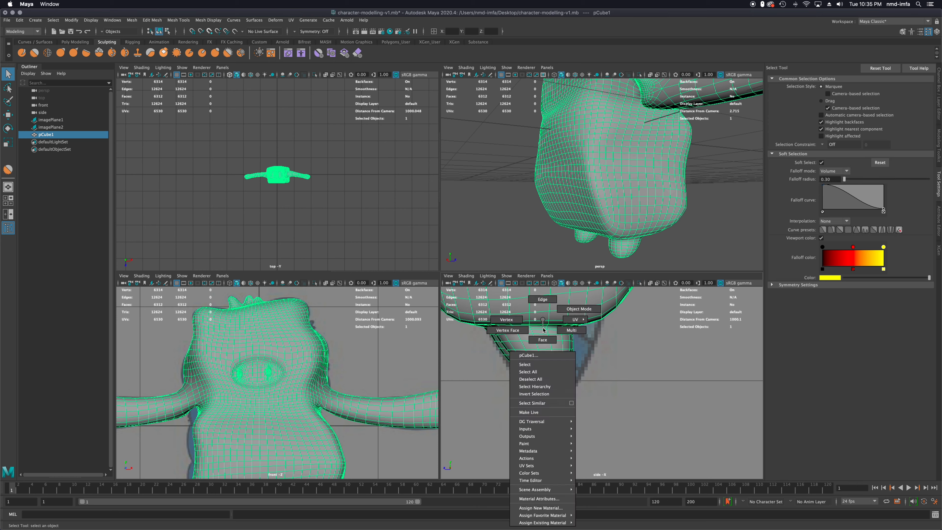
{"action": "left_click", "coordinate": [510, 322]}
{"action": "left_click", "coordinate": [547, 372]}
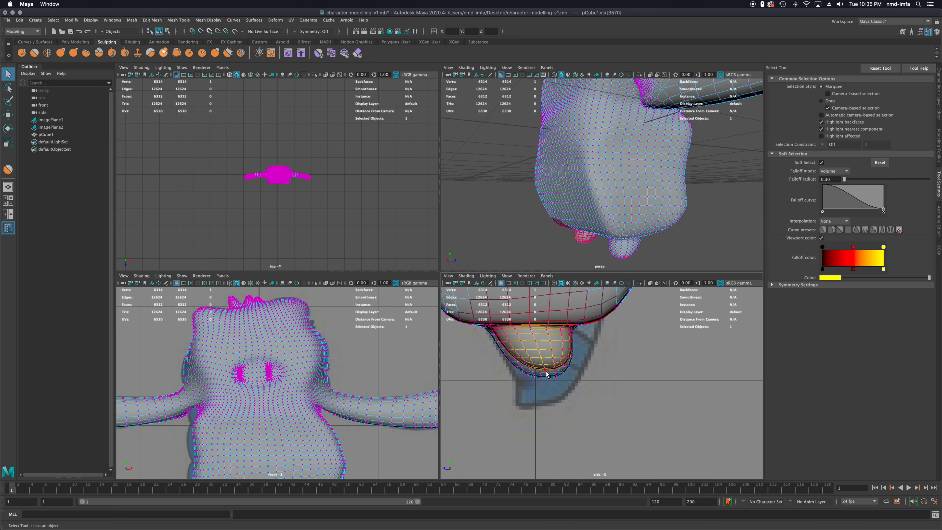
Move the left foot's soft-selected vertices down and slightly backward over the side reference, and rotate them to tilt the foot
{"action": "key", "text": "w"}
{"action": "left_click_drag", "start_coordinate": [543, 345], "coordinate": [552, 376]}
{"action": "left_click_drag", "start_coordinate": [498, 391], "coordinate": [507, 392]}
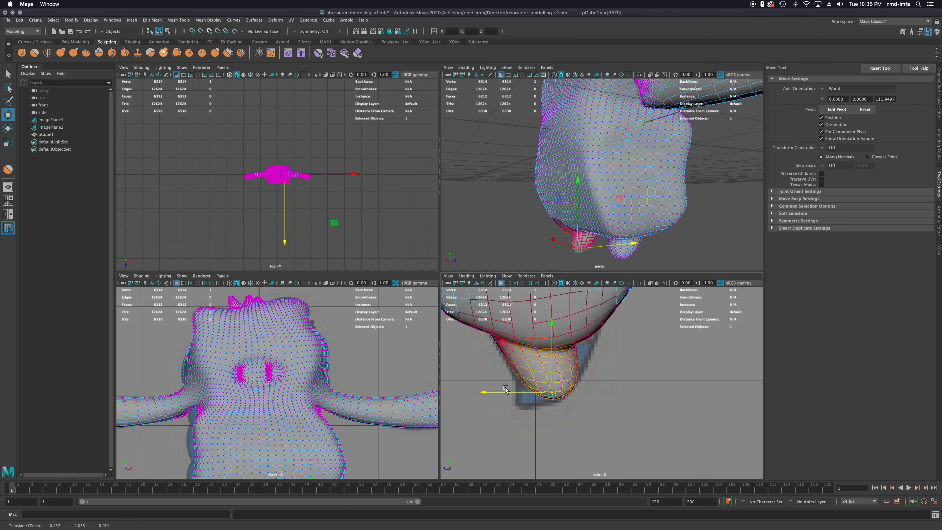
{"action": "key", "text": "e"}
{"action": "left_click_drag", "start_coordinate": [623, 354], "coordinate": [621, 375]}
{"action": "left_click_drag", "start_coordinate": [586, 238], "coordinate": [565, 236], "text": "alt"}
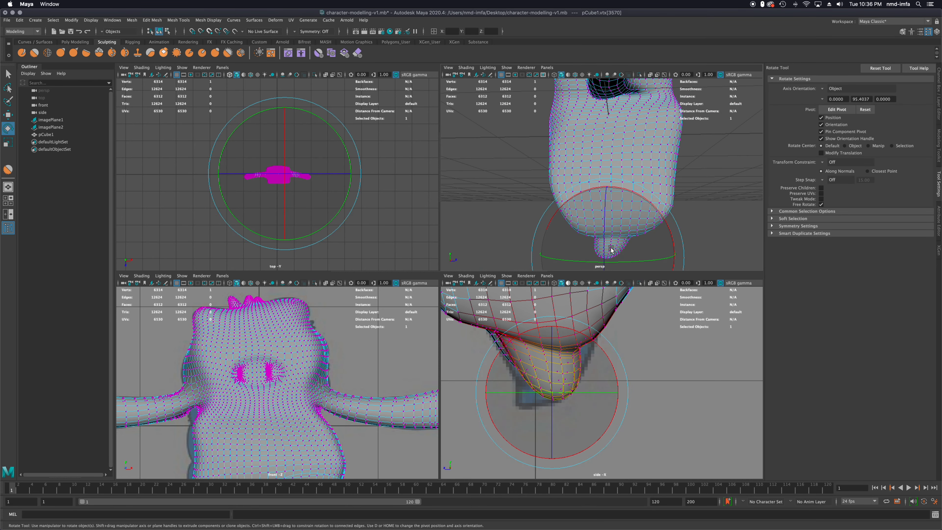
Select a vertex at the tip of the character's right foot and move the soft selection down and slightly backward to match the side reference
{"action": "left_click", "coordinate": [9, 74]}
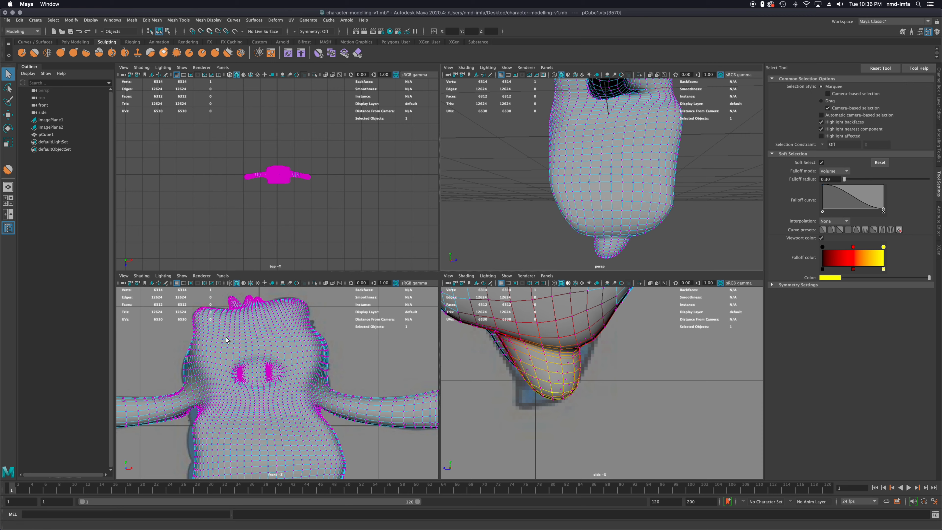
{"action": "middle_click_drag", "start_coordinate": [248, 393], "coordinate": [288, 382], "text": "alt"}
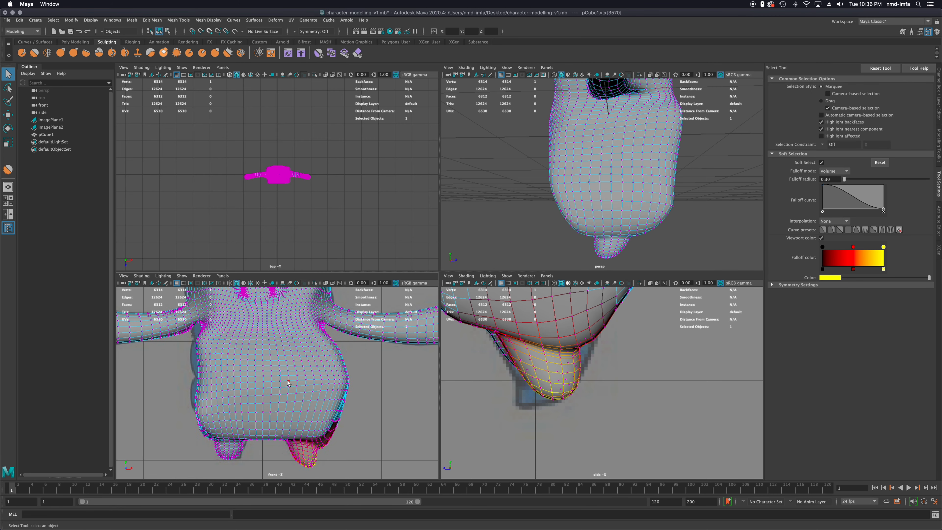
{"action": "left_click", "coordinate": [234, 454]}
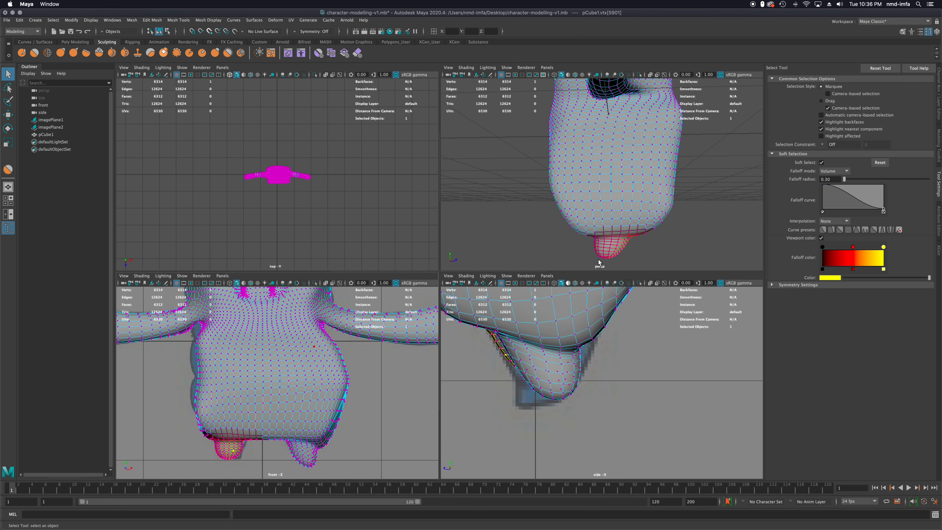
{"action": "scroll", "coordinate": [608, 251], "scroll_direction": "up", "scroll_amount": 2}
{"action": "middle_click_drag", "start_coordinate": [609, 252], "coordinate": [596, 215], "text": "alt"}
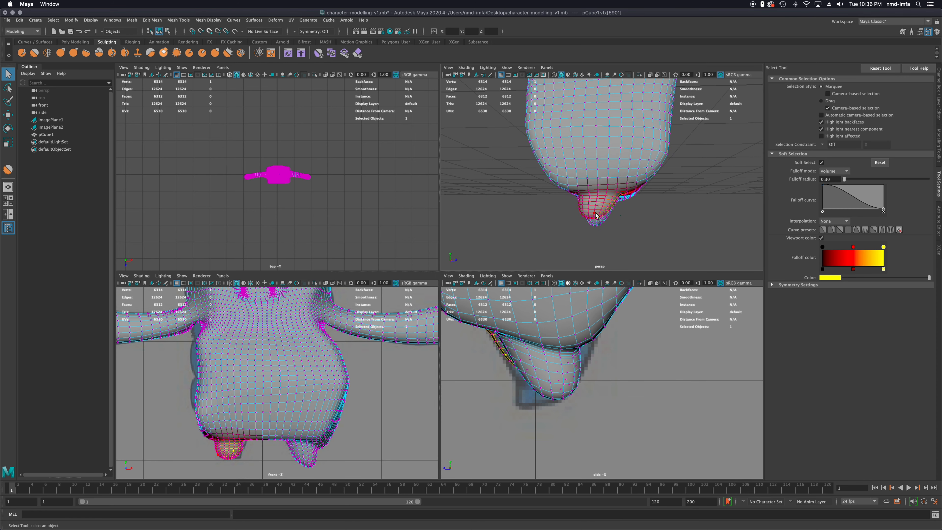
{"action": "scroll", "coordinate": [596, 215], "scroll_direction": "up", "scroll_amount": 1}
{"action": "key", "text": "w"}
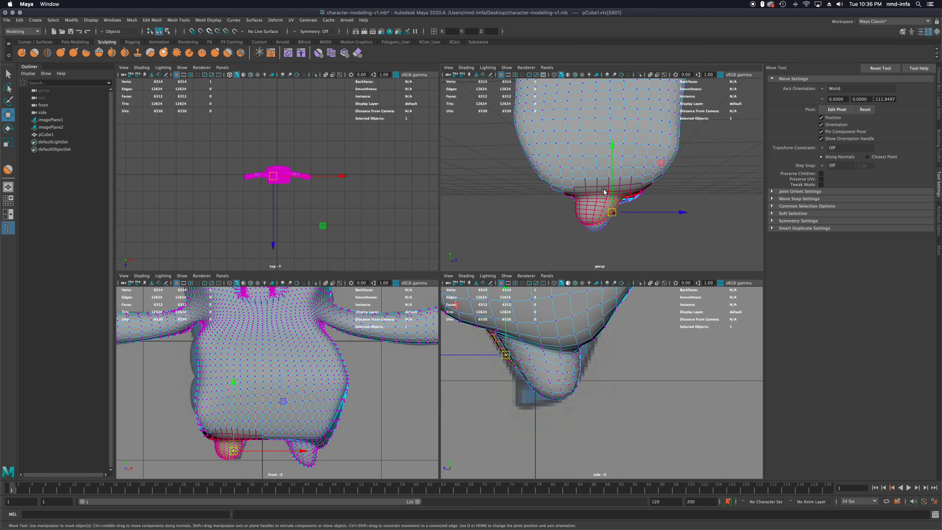
{"action": "left_click_drag", "start_coordinate": [612, 187], "coordinate": [621, 231]}
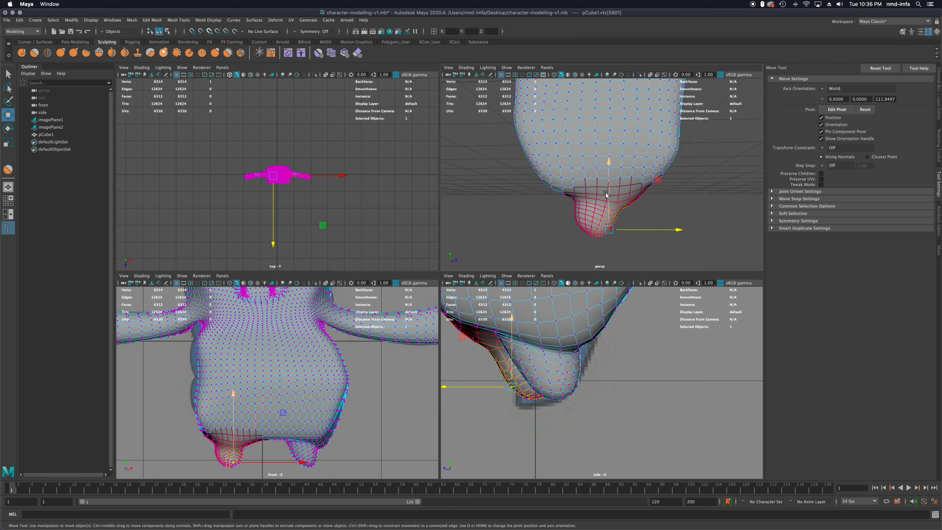
{"action": "left_click_drag", "start_coordinate": [608, 194], "coordinate": [606, 195]}
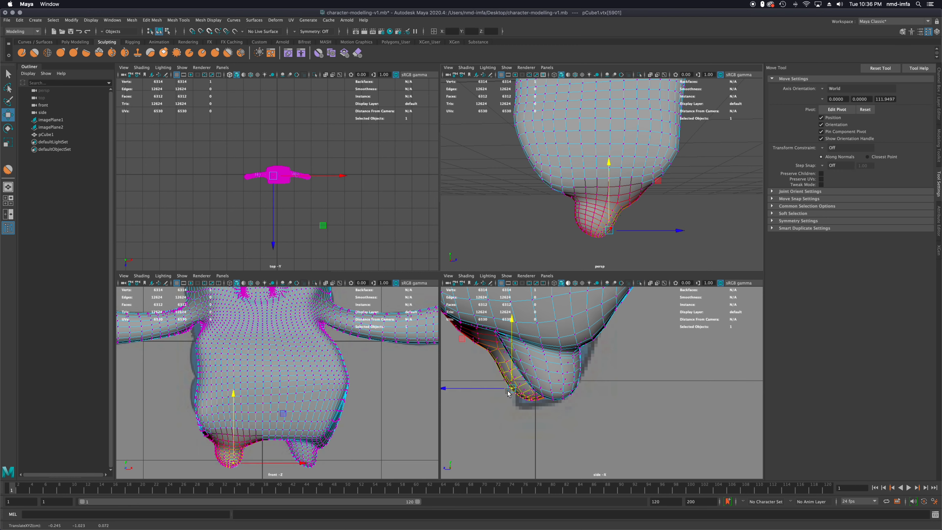
{"action": "mouse_move", "coordinate": [477, 389]}
{"action": "left_mouse_down"}
{"action": "mouse_move", "coordinate": [462, 389]}
{"action": "mouse_move", "coordinate": [490, 393]}
{"action": "left_mouse_up"}
Select a vertex on the back of the left foot and shift the soft selection along the Z axis
{"action": "left_click_drag", "start_coordinate": [559, 223], "coordinate": [641, 227], "text": "alt"}
{"action": "left_click", "coordinate": [535, 216]}
{"action": "left_click_drag", "start_coordinate": [519, 210], "coordinate": [568, 212], "text": "alt"}
Return the mesh to Object Mode and smooth the base of the torso around and between both feet with the sculpting Smooth tool
{"action": "left_click", "coordinate": [74, 42]}
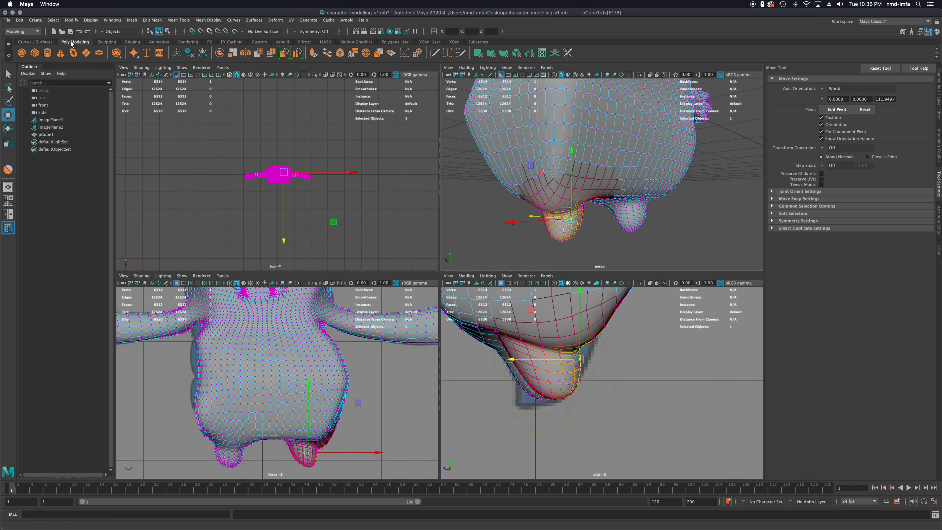
{"action": "left_click", "coordinate": [107, 42]}
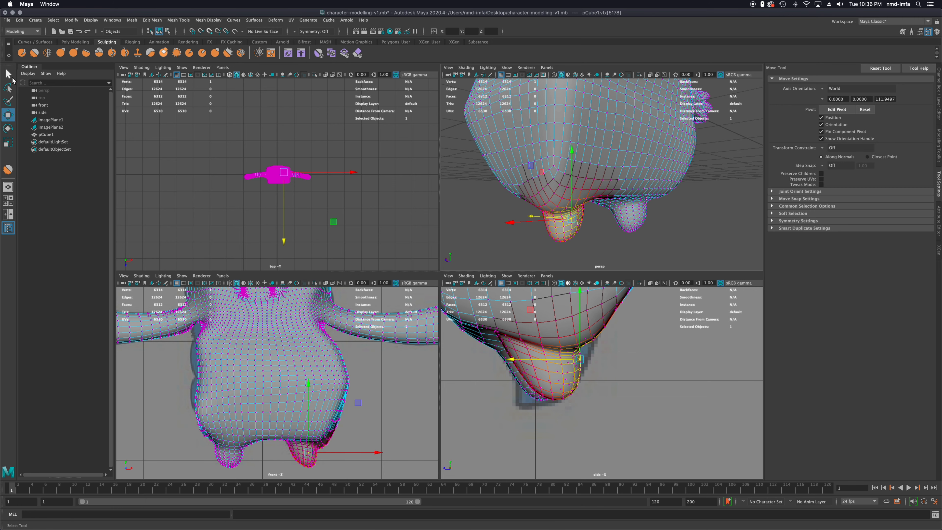
{"action": "left_click", "coordinate": [9, 75]}
{"action": "right_click", "coordinate": [537, 199]}
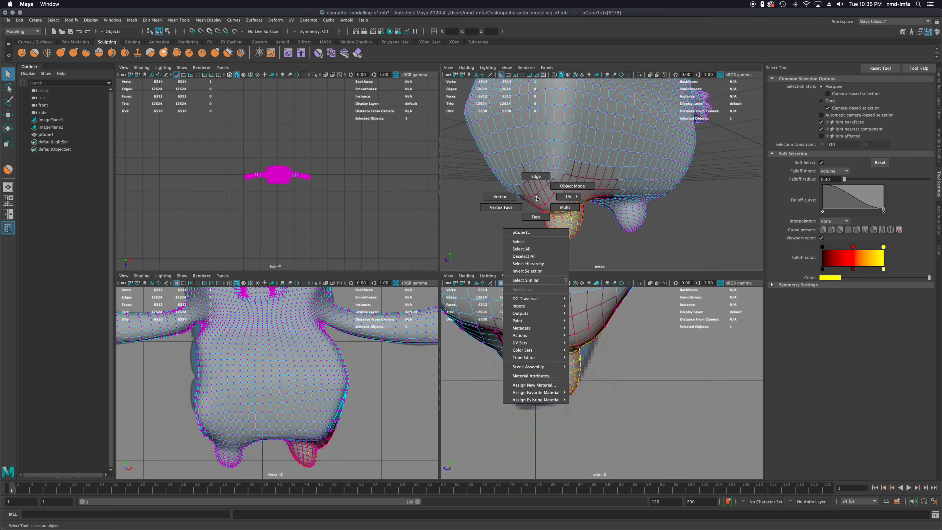
{"action": "left_click", "coordinate": [500, 196]}
{"action": "right_click", "coordinate": [555, 198]}
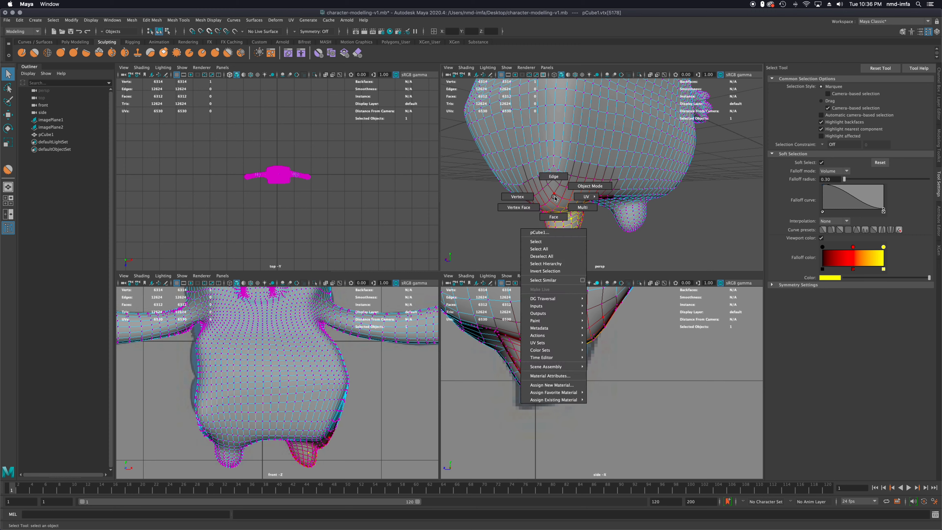
{"action": "left_click", "coordinate": [593, 193]}
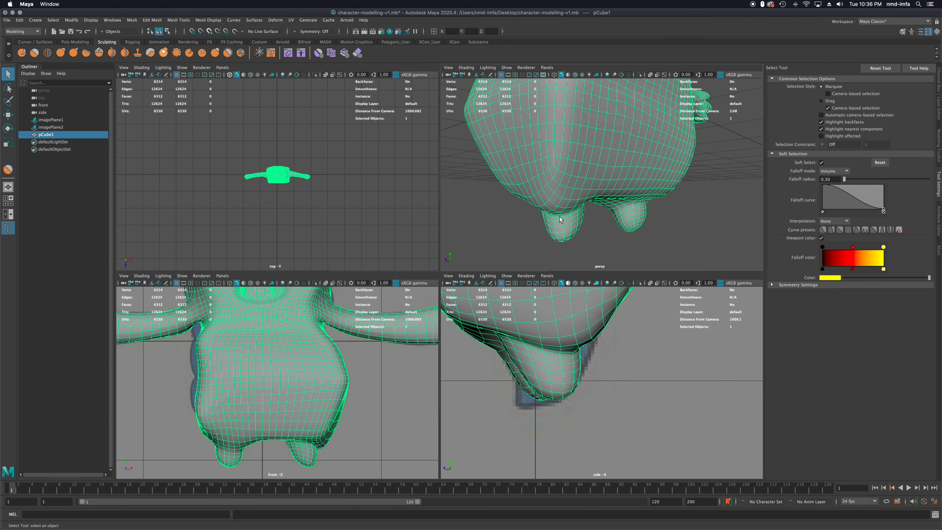
{"action": "left_click", "coordinate": [35, 53]}
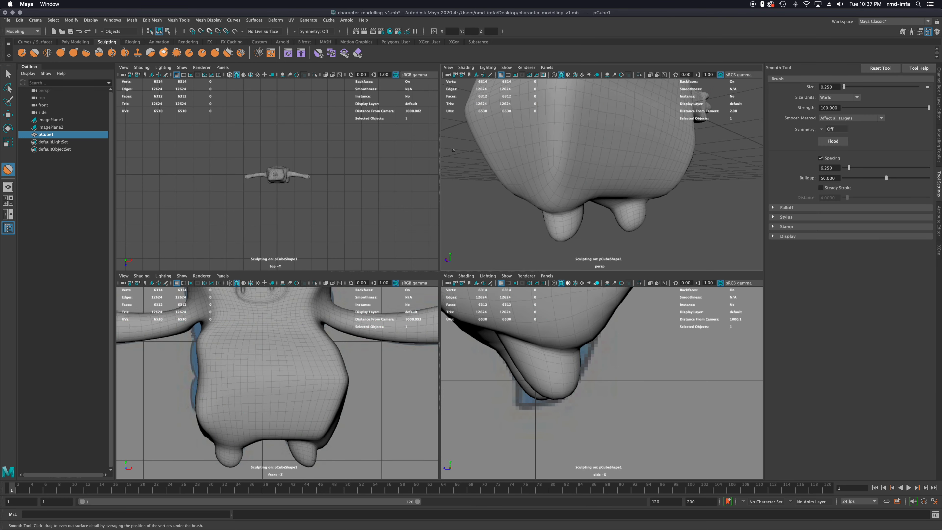
{"action": "mouse_move", "coordinate": [559, 205]}
{"action": "left_mouse_down"}
{"action": "mouse_move", "coordinate": [576, 198]}
{"action": "mouse_move", "coordinate": [526, 202]}
{"action": "left_mouse_up"}
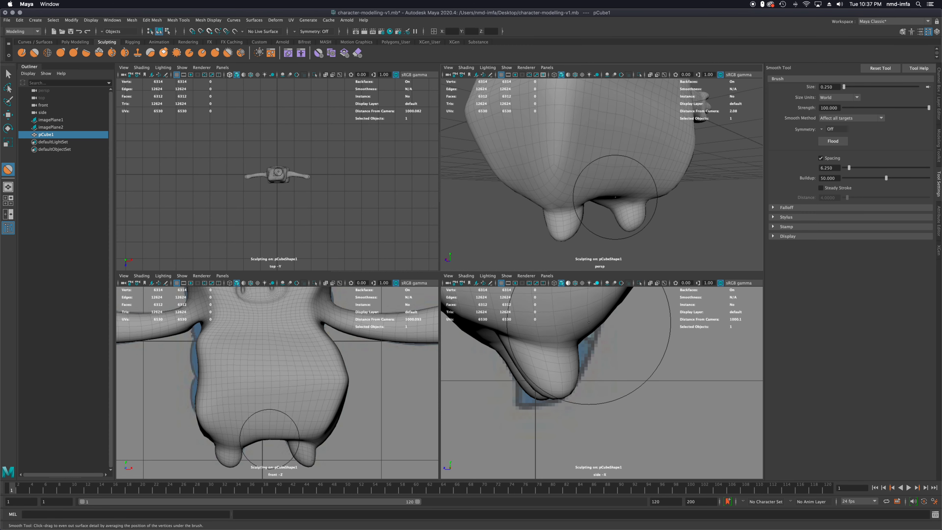
{"action": "mouse_move", "coordinate": [605, 202]}
{"action": "left_mouse_down", "text": "alt"}
{"action": "mouse_move", "coordinate": [593, 196]}
{"action": "mouse_move", "coordinate": [640, 183]}
{"action": "left_mouse_up", "text": "alt"}
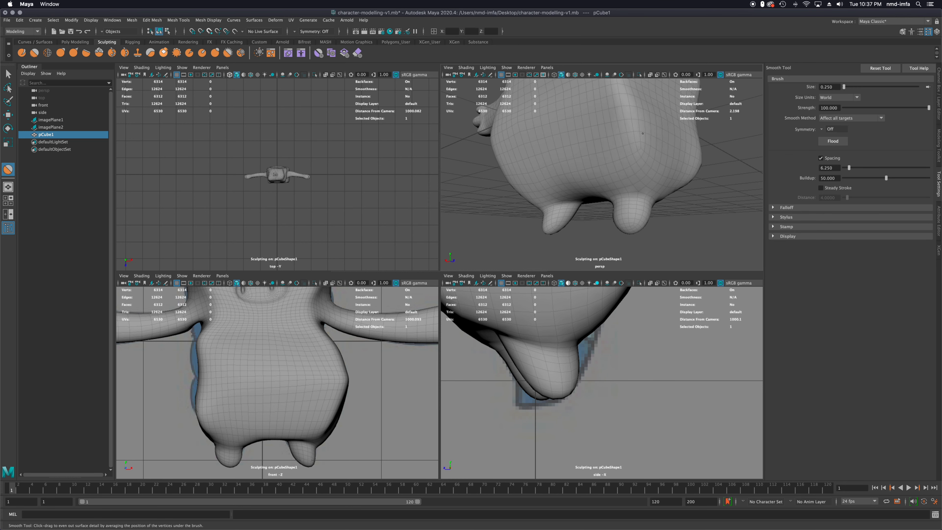
{"action": "left_click_drag", "start_coordinate": [615, 173], "coordinate": [565, 152], "text": "alt"}
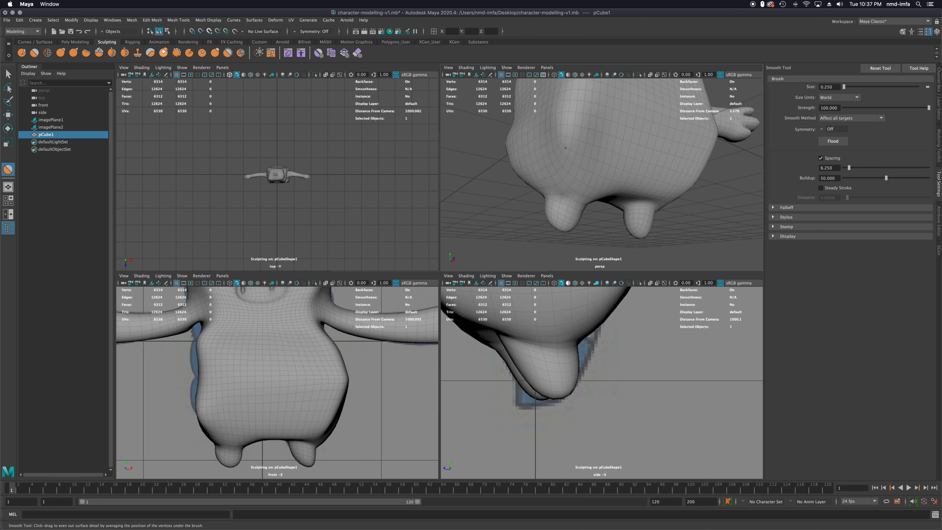
{"action": "mouse_move", "coordinate": [599, 200]}
{"action": "left_mouse_down", "text": "alt"}
{"action": "mouse_move", "coordinate": [608, 197]}
{"action": "mouse_move", "coordinate": [586, 206]}
{"action": "mouse_move", "coordinate": [625, 197]}
{"action": "mouse_move", "coordinate": [652, 226]}
{"action": "left_mouse_up", "text": "alt"}
{"action": "scroll", "coordinate": [275, 393], "scroll_direction": "down", "scroll_amount": 3}
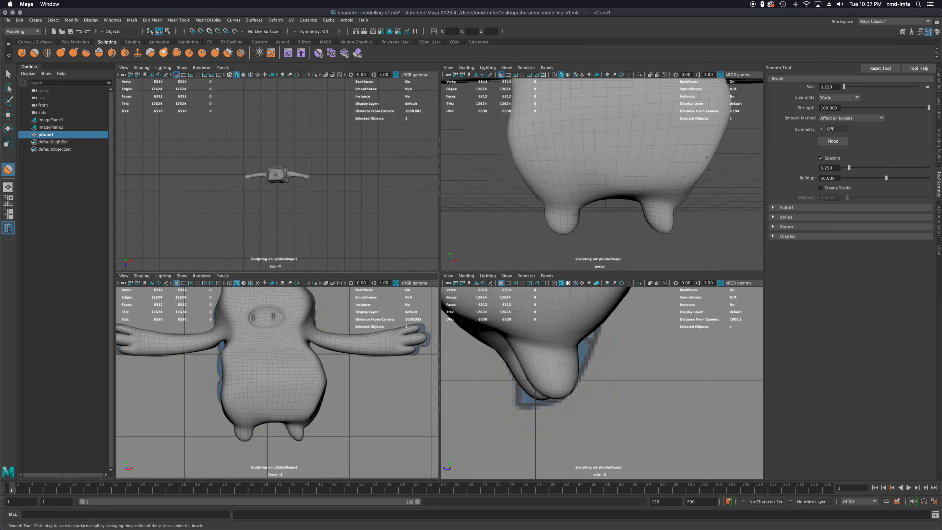
{"action": "left_click_drag", "start_coordinate": [330, 387], "coordinate": [332, 383], "text": "alt"}
{"action": "mouse_move", "coordinate": [588, 203]}
{"action": "left_mouse_down", "text": "alt"}
{"action": "mouse_move", "coordinate": [675, 206]}
{"action": "mouse_move", "coordinate": [664, 186]}
{"action": "mouse_move", "coordinate": [631, 200]}
{"action": "mouse_move", "coordinate": [625, 185]}
{"action": "mouse_move", "coordinate": [637, 183]}
{"action": "mouse_move", "coordinate": [710, 191]}
{"action": "left_mouse_up", "text": "alt"}
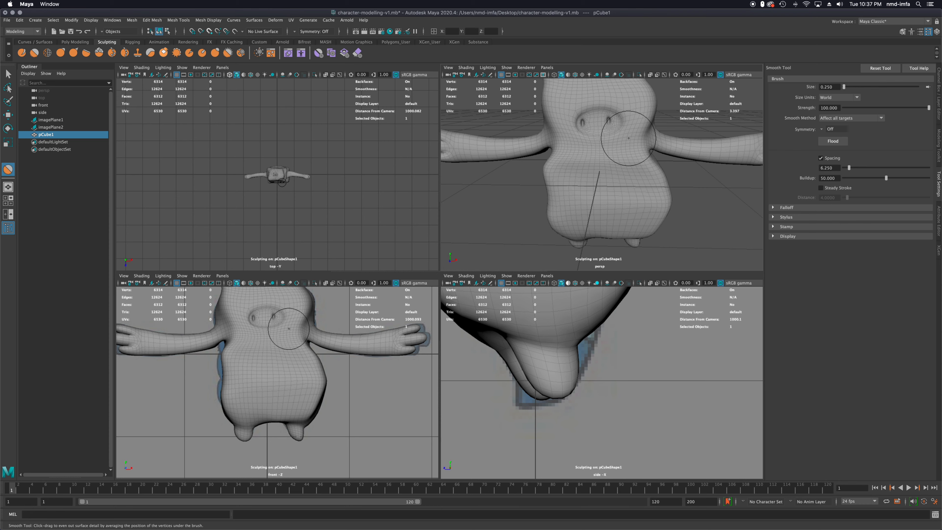
{"action": "scroll", "coordinate": [224, 344], "scroll_direction": "up", "scroll_amount": 5}
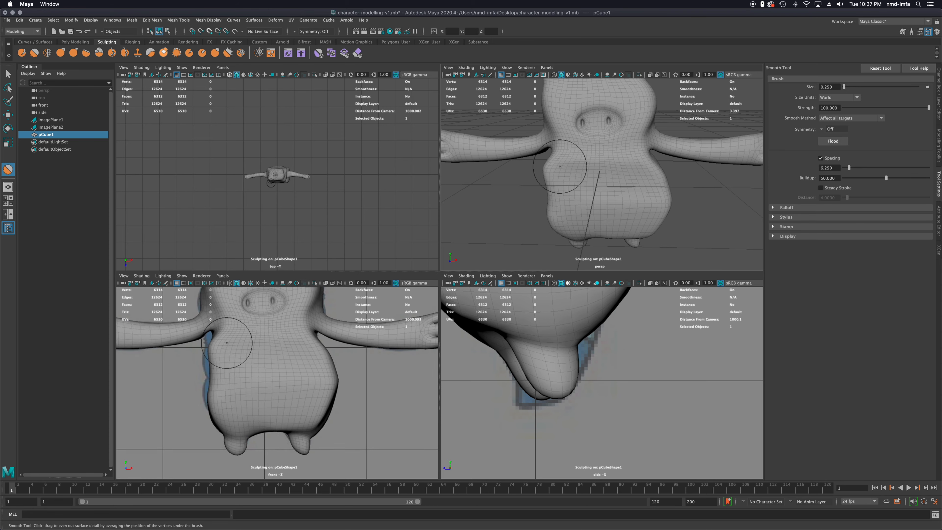
{"action": "mouse_move", "coordinate": [232, 345]}
{"action": "middle_mouse_down", "text": "alt"}
{"action": "mouse_move", "coordinate": [247, 400]}
{"action": "mouse_move", "coordinate": [261, 405]}
{"action": "middle_mouse_up", "text": "alt"}
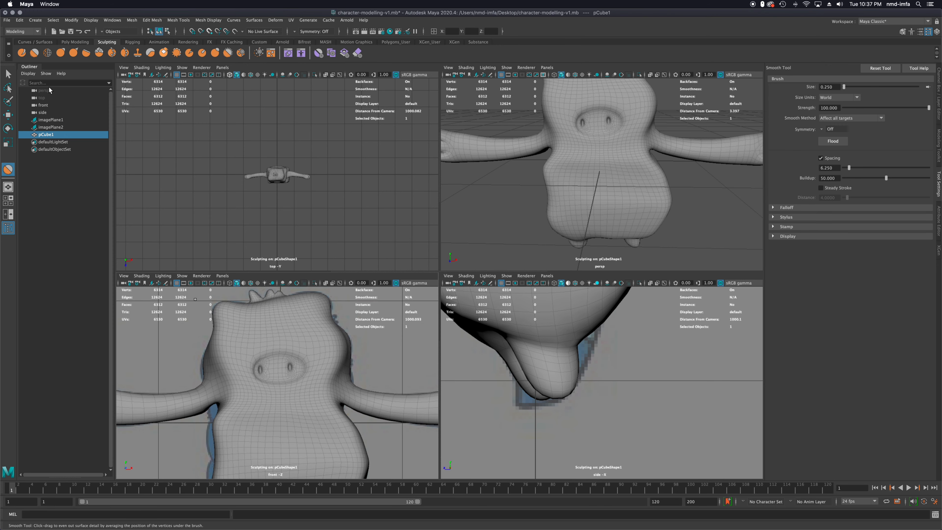
In vertex mode, start Quad Draw and relax the soft-selected torso vertices below the character's right arm
{"action": "left_click", "coordinate": [8, 75]}
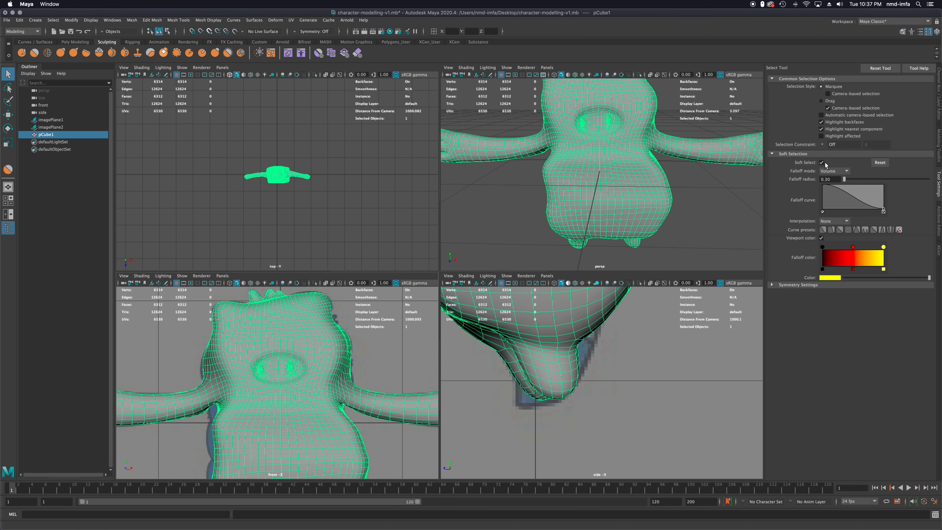
{"action": "right_click", "coordinate": [571, 185]}
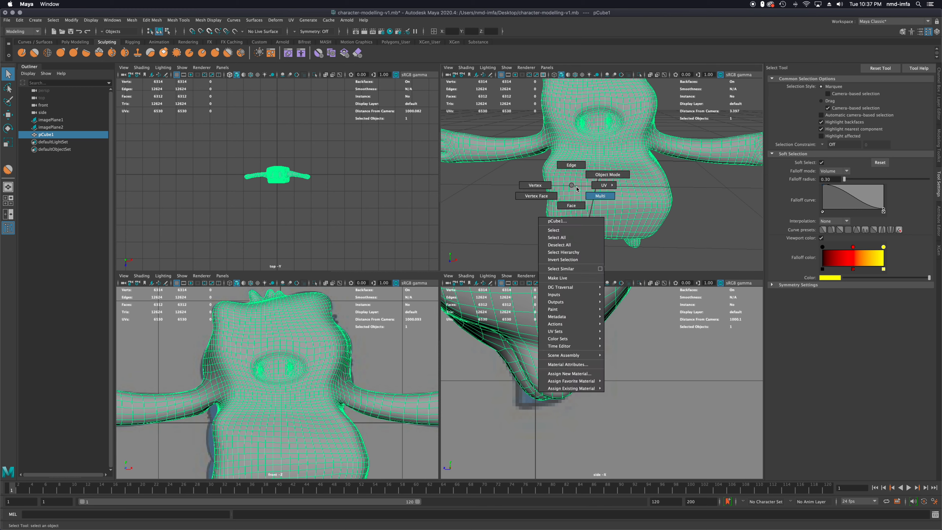
{"action": "right_click_drag", "start_coordinate": [558, 203], "coordinate": [535, 184]}
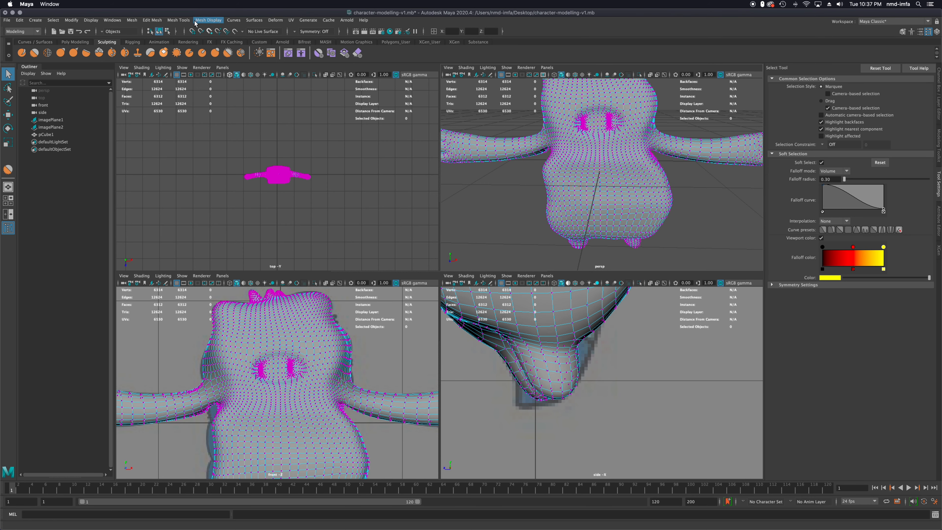
{"action": "left_click", "coordinate": [178, 20]}
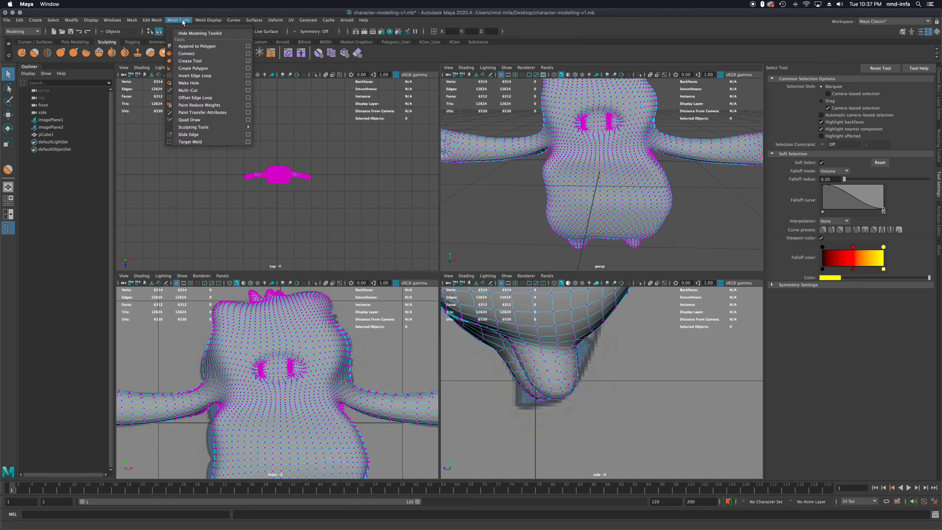
{"action": "left_click", "coordinate": [216, 120]}
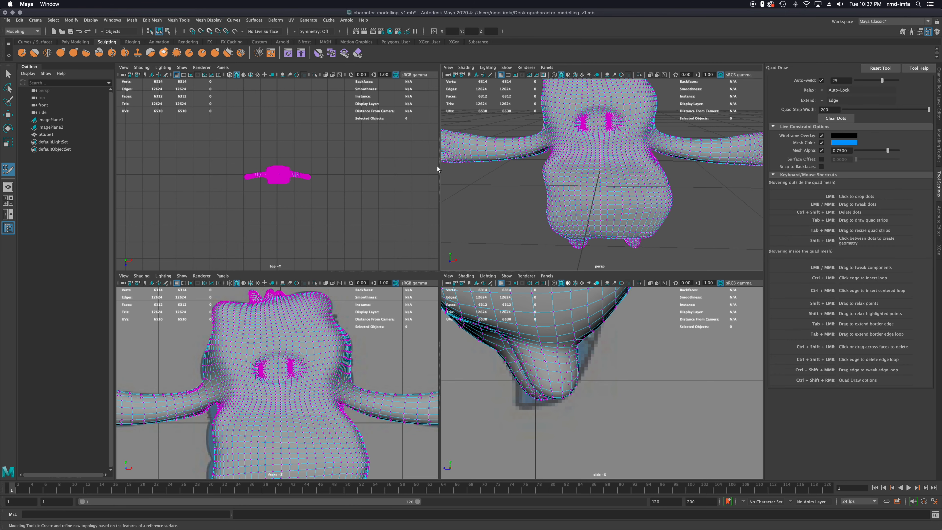
{"action": "scroll", "coordinate": [557, 185], "scroll_direction": "up", "scroll_amount": 6}
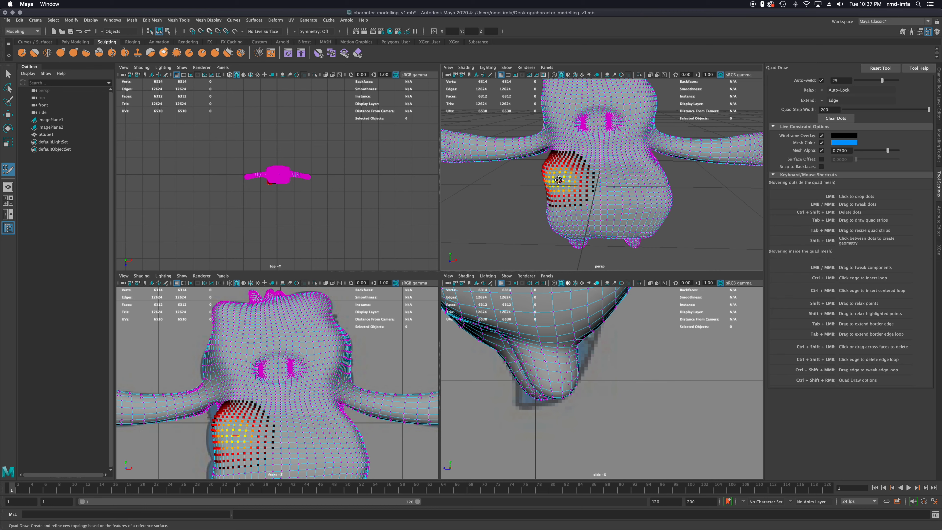
{"action": "middle_click_drag", "start_coordinate": [644, 192], "coordinate": [640, 186], "text": "alt"}
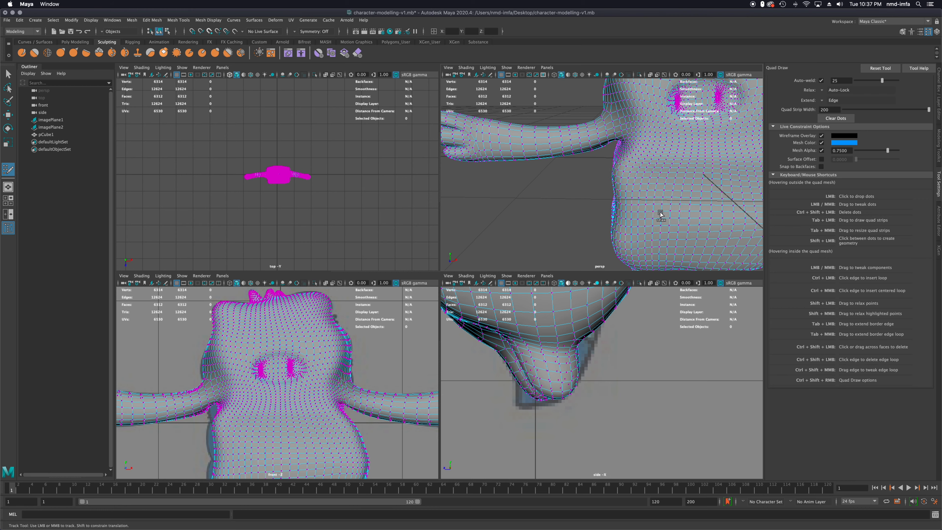
Relax the vertices around the armpits and the sides of the upper torso with Quad Draw
{"action": "left_click_drag", "start_coordinate": [644, 214], "coordinate": [667, 178], "text": "alt"}
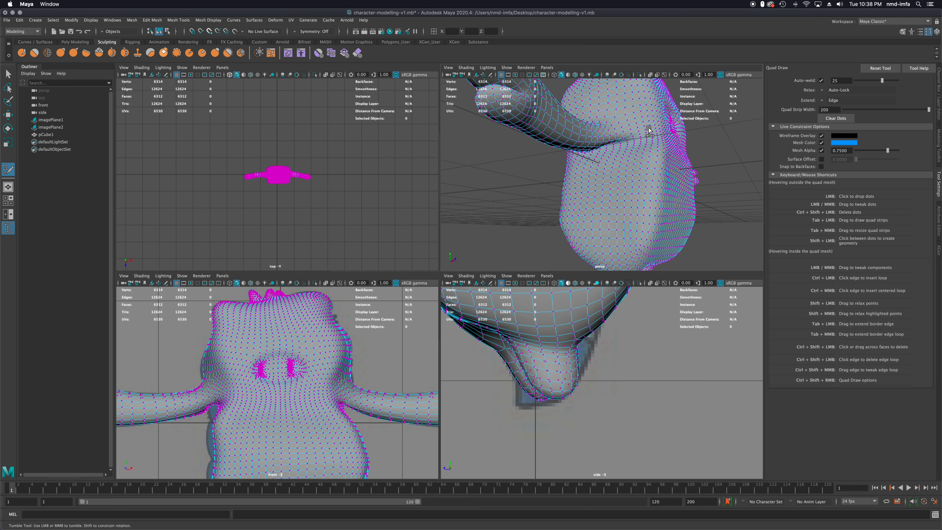
{"action": "left_click_drag", "start_coordinate": [616, 169], "coordinate": [596, 149], "text": "alt"}
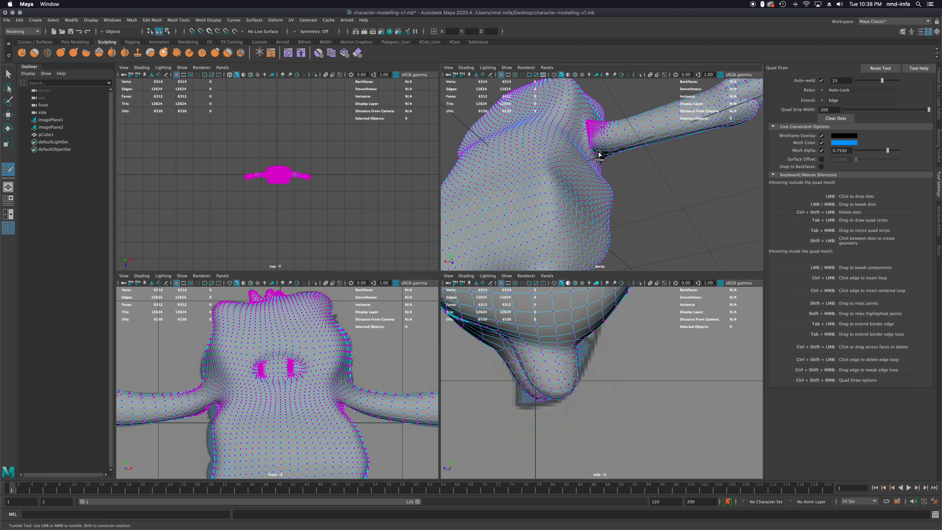
{"action": "left_click_drag", "start_coordinate": [580, 151], "coordinate": [621, 153], "text": "alt"}
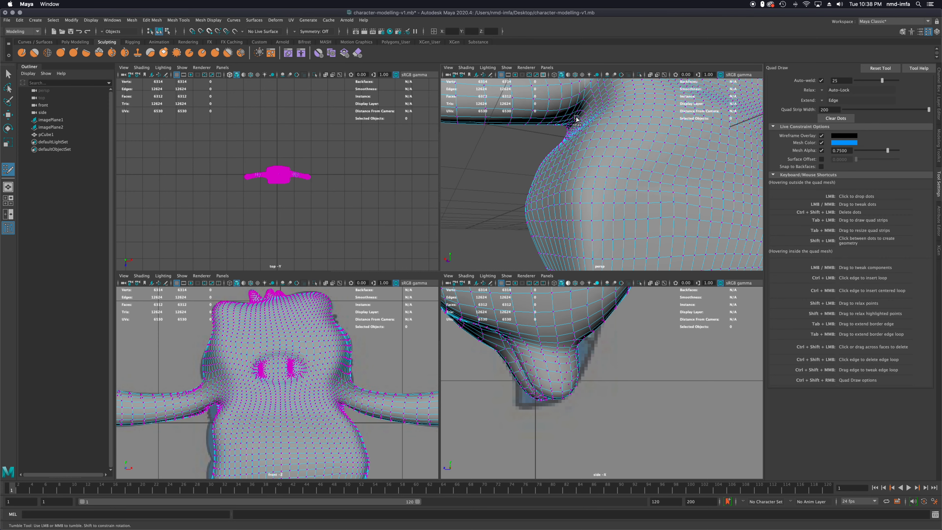
{"action": "left_click_drag", "start_coordinate": [592, 166], "coordinate": [655, 168], "text": "alt"}
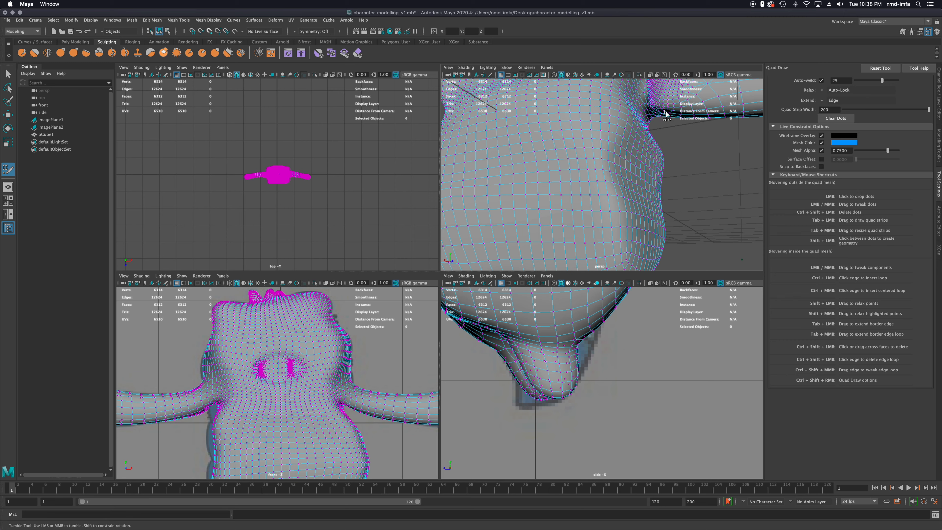
Relax the vertices where the feet join the torso and across the lower torso with Quad Draw
{"action": "middle_click_drag", "start_coordinate": [571, 190], "coordinate": [576, 176], "text": "alt"}
{"action": "left_click_drag", "start_coordinate": [576, 176], "coordinate": [579, 170], "text": "alt"}
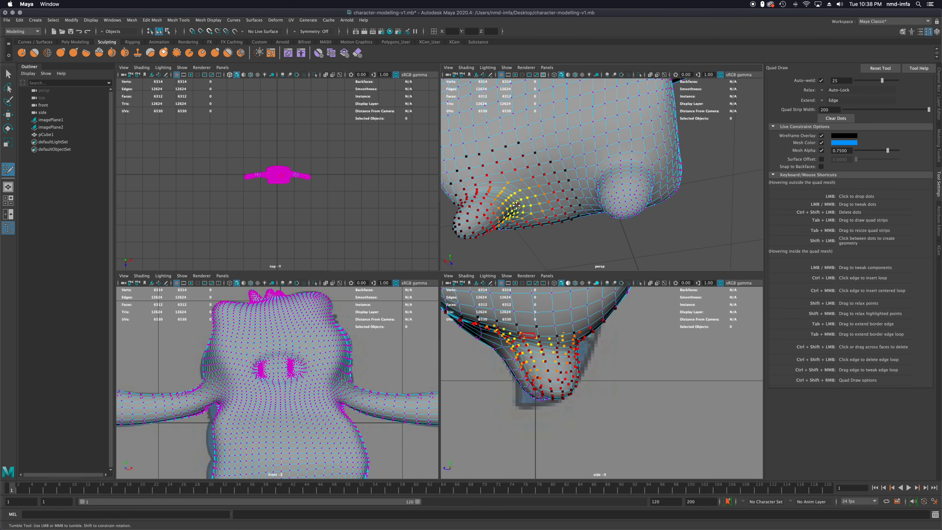
{"action": "left_click_drag", "start_coordinate": [491, 197], "coordinate": [478, 163], "text": "shift"}
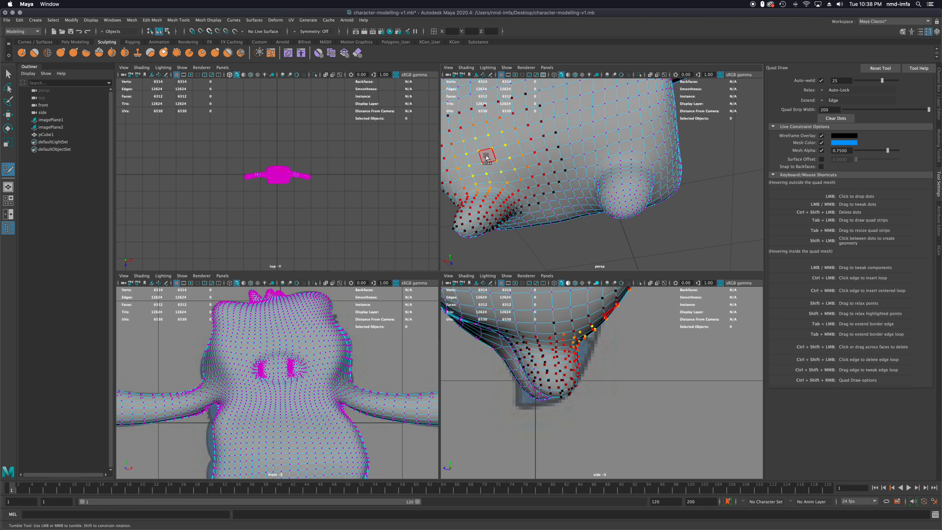
{"action": "mouse_move", "coordinate": [565, 194]}
{"action": "left_mouse_down", "text": "shift"}
{"action": "mouse_move", "coordinate": [552, 207]}
{"action": "mouse_move", "coordinate": [584, 204]}
{"action": "mouse_move", "coordinate": [578, 211]}
{"action": "left_mouse_up", "text": "shift"}
{"action": "mouse_move", "coordinate": [578, 210]}
{"action": "left_mouse_down", "text": "shift"}
{"action": "mouse_move", "coordinate": [575, 201]}
{"action": "mouse_move", "coordinate": [616, 181]}
{"action": "left_mouse_up", "text": "shift"}
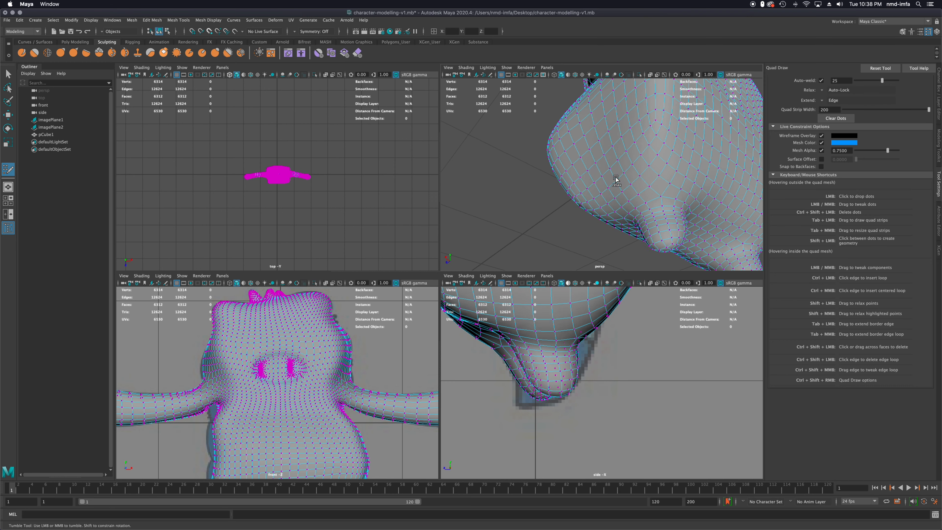
{"action": "left_click_drag", "start_coordinate": [677, 181], "coordinate": [583, 179], "text": "alt"}
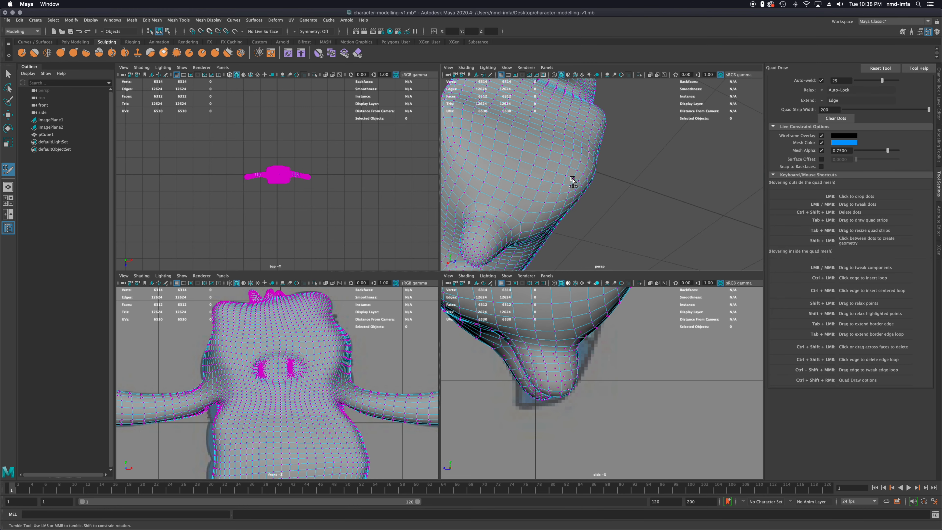
Leave Quad Draw, return the character mesh to Object Mode and activate the sculpting Grab tool
{"action": "mouse_move", "coordinate": [572, 209]}
{"action": "left_mouse_down", "text": "alt"}
{"action": "mouse_move", "coordinate": [547, 200]}
{"action": "mouse_move", "coordinate": [583, 217]}
{"action": "mouse_move", "coordinate": [571, 199]}
{"action": "left_mouse_up", "text": "alt"}
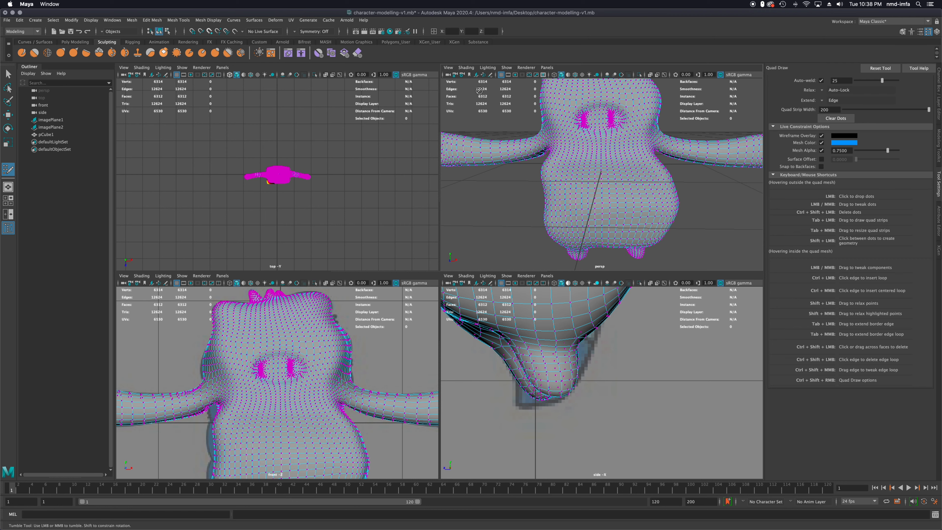
{"action": "left_click", "coordinate": [8, 73]}
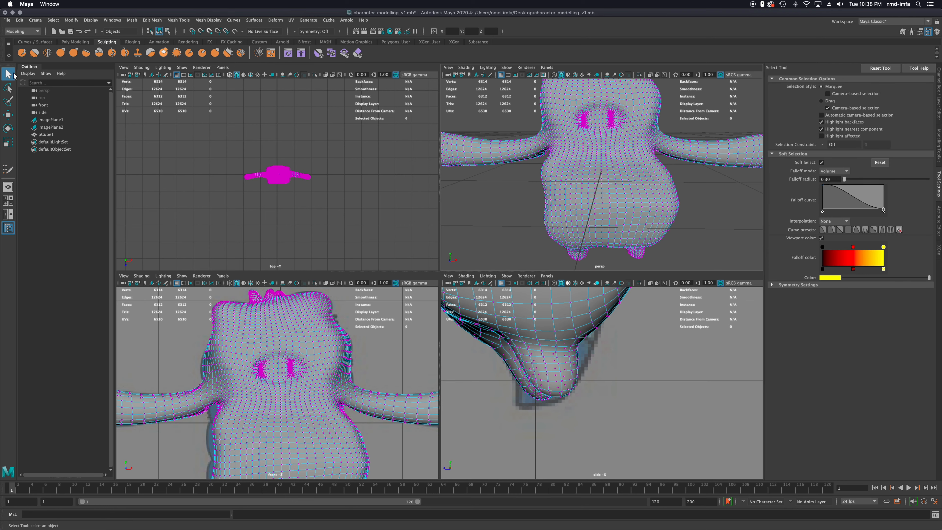
{"action": "scroll", "coordinate": [608, 159], "scroll_direction": "down", "scroll_amount": 3}
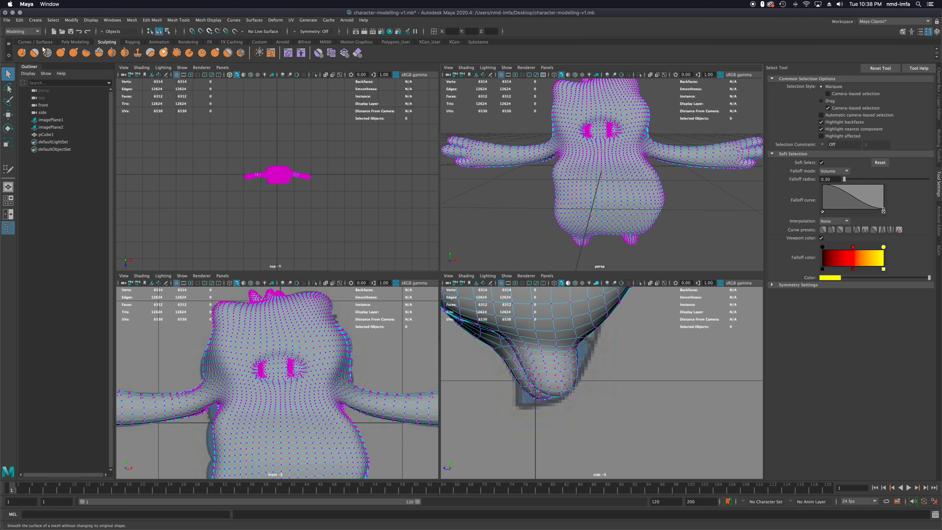
{"action": "right_click_drag", "start_coordinate": [606, 181], "coordinate": [659, 173]}
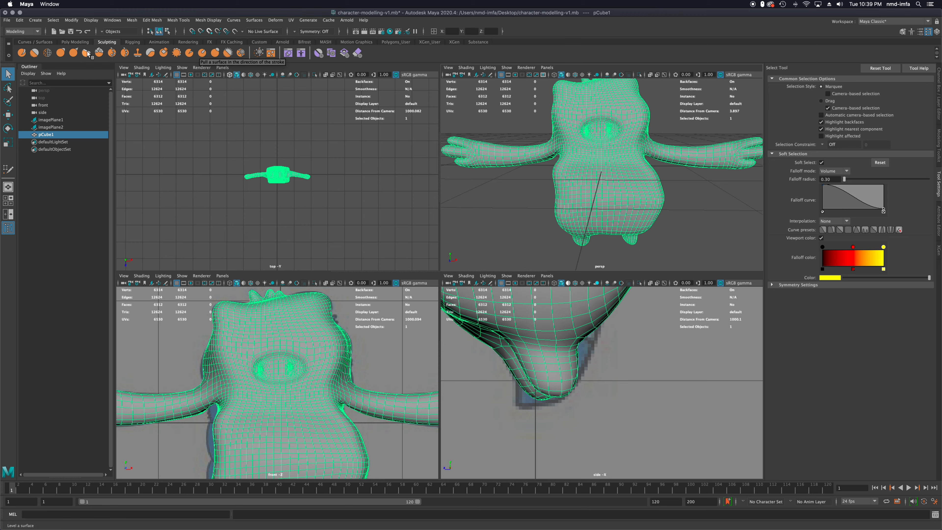
{"action": "left_click", "coordinate": [60, 53]}
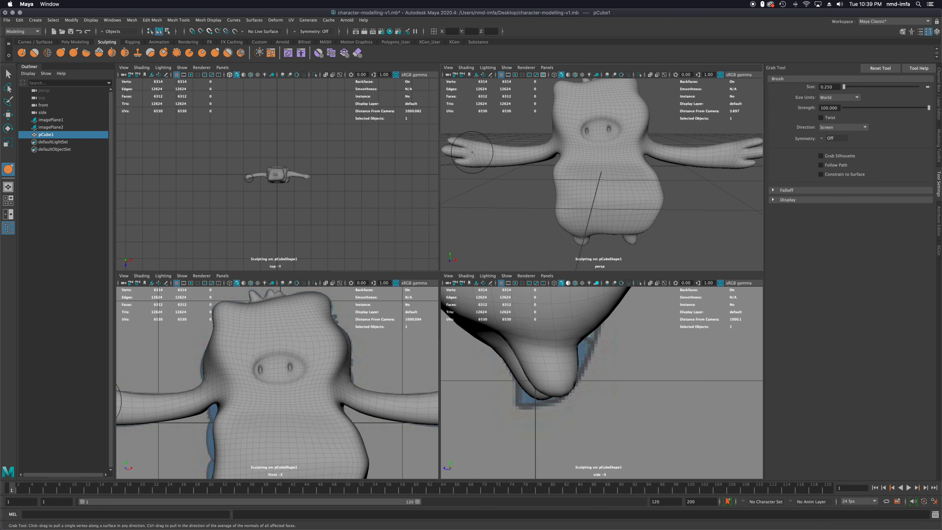
Try the Grab tool by pulling out the side of the torso and a top corner of the head, undoing each pull
{"action": "left_click_drag", "start_coordinate": [561, 178], "coordinate": [540, 178]}
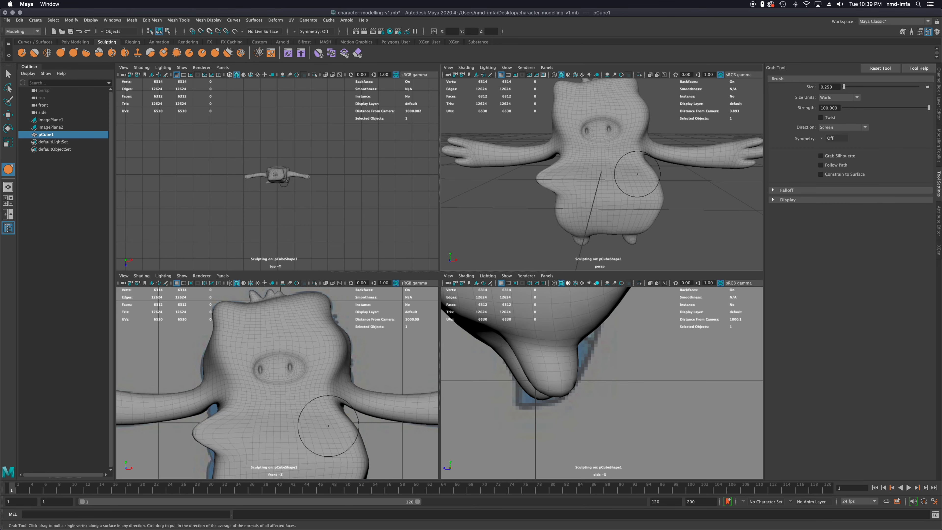
{"action": "key", "text": "super+z"}
{"action": "left_click_drag", "start_coordinate": [629, 146], "coordinate": [628, 160], "text": "alt"}
{"action": "middle_click_drag", "start_coordinate": [630, 154], "coordinate": [608, 202], "text": "alt"}
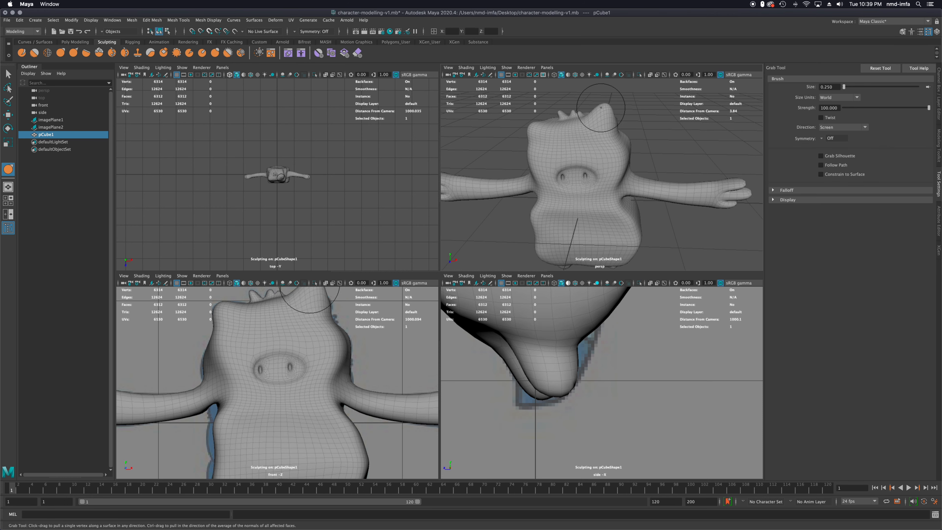
{"action": "key", "text": "super+z"}
{"action": "left_click_drag", "start_coordinate": [541, 126], "coordinate": [533, 119]}
{"action": "key", "text": "super+z"}
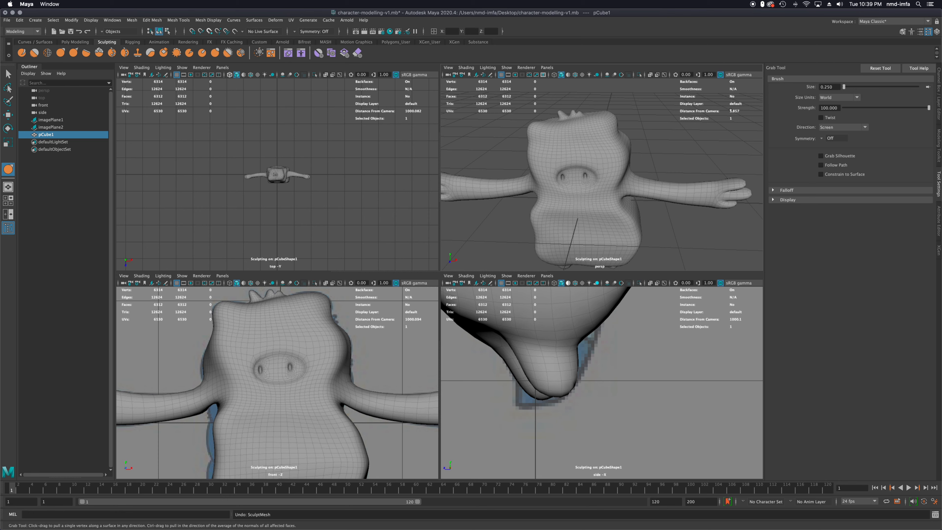
Examine the character's body, arms and feet from several angles and compare the side profile with the reference image
{"action": "left_click_drag", "start_coordinate": [619, 164], "coordinate": [559, 168], "text": "alt"}
{"action": "scroll", "coordinate": [590, 321], "scroll_direction": "down", "scroll_amount": 10}
{"action": "scroll", "coordinate": [598, 313], "scroll_direction": "up", "scroll_amount": 7}
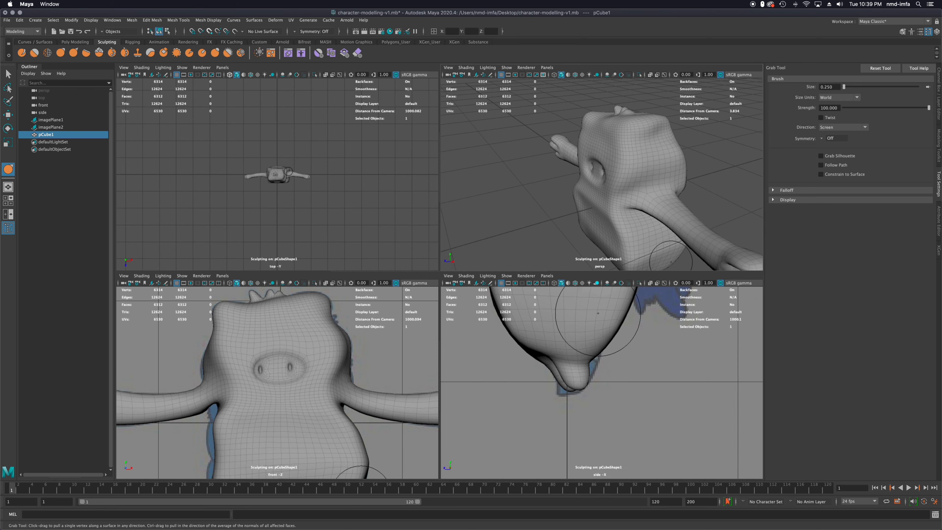
{"action": "left_click_drag", "start_coordinate": [610, 322], "coordinate": [605, 328], "text": "alt"}
{"action": "middle_click_drag", "start_coordinate": [621, 324], "coordinate": [626, 385], "text": "alt"}
{"action": "scroll", "coordinate": [626, 385], "scroll_direction": "down", "scroll_amount": 5}
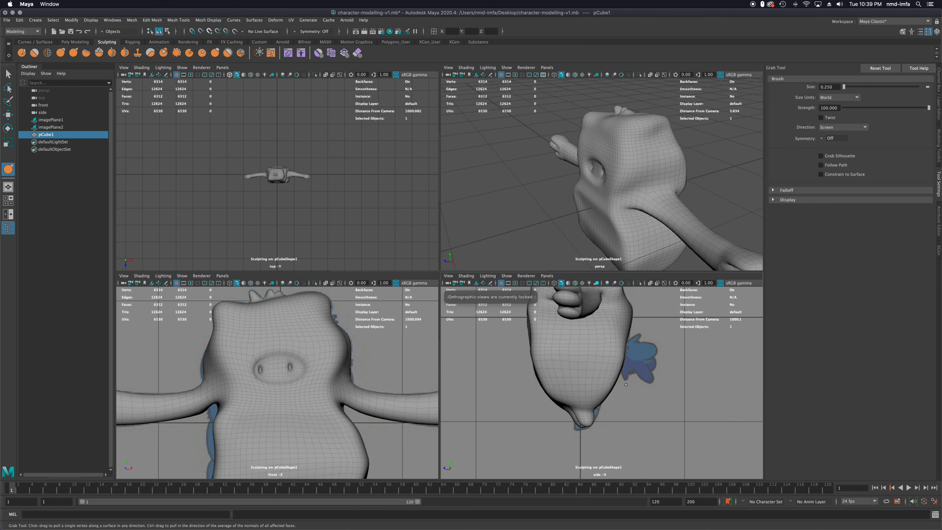
{"action": "left_click_drag", "start_coordinate": [693, 223], "coordinate": [560, 210], "text": "alt"}
{"action": "left_click_drag", "start_coordinate": [640, 220], "coordinate": [622, 188], "text": "alt"}
{"action": "middle_click_drag", "start_coordinate": [622, 188], "coordinate": [589, 141], "text": "alt"}
{"action": "left_click_drag", "start_coordinate": [589, 141], "coordinate": [656, 149], "text": "alt"}
{"action": "mouse_move", "coordinate": [798, 190]}
{"action": "left_mouse_down", "text": "alt"}
{"action": "mouse_move", "coordinate": [768, 200]}
{"action": "mouse_move", "coordinate": [707, 189]}
{"action": "mouse_move", "coordinate": [727, 186]}
{"action": "left_mouse_up", "text": "alt"}
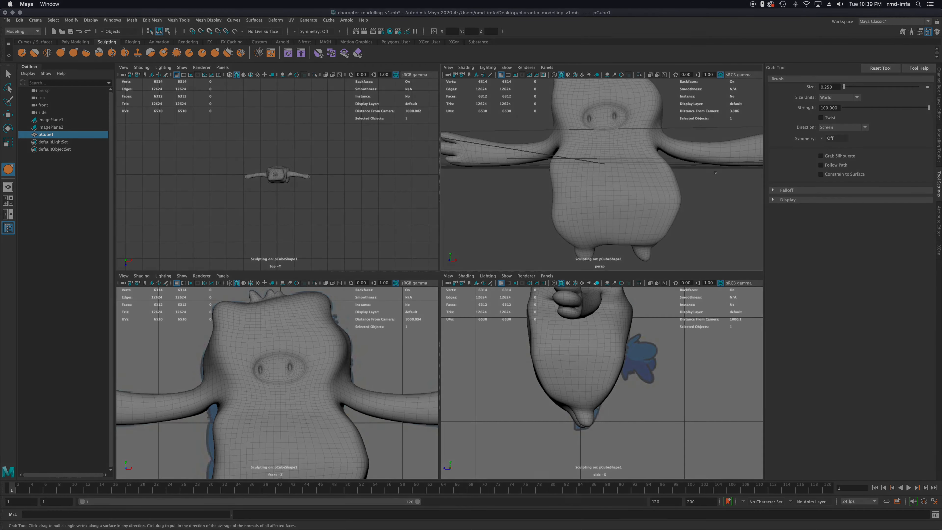